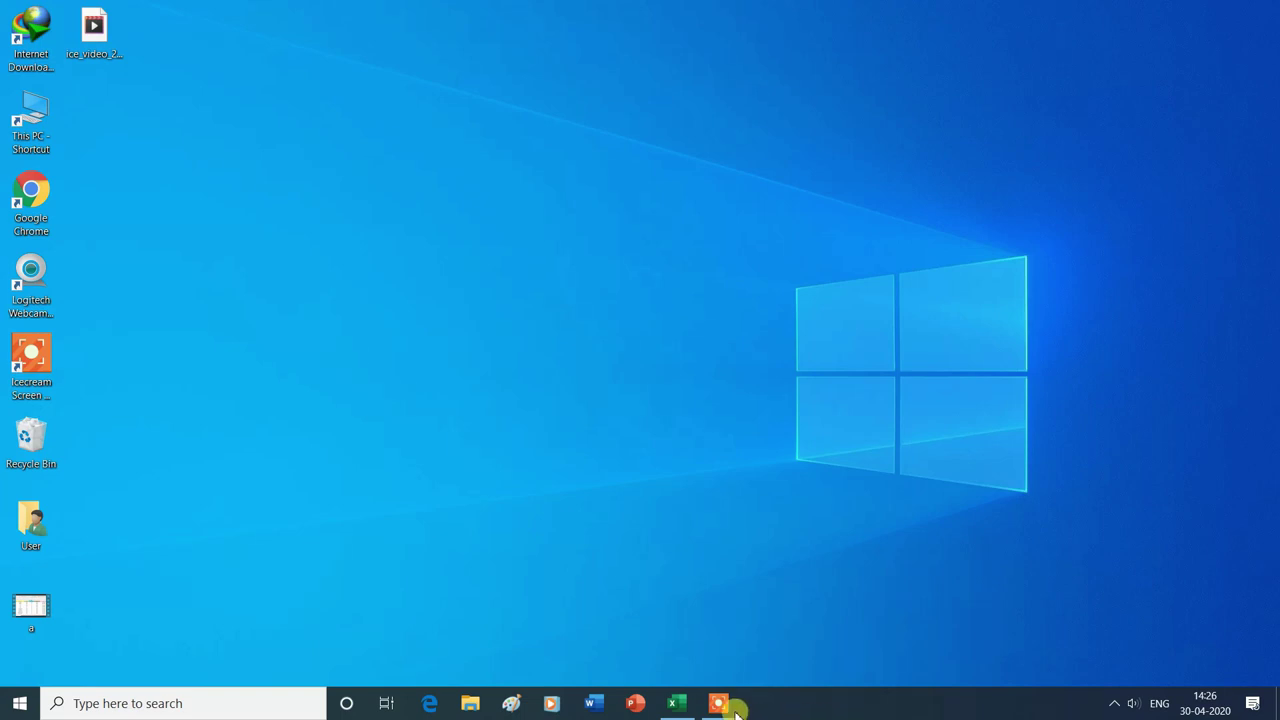
Step: Bring up the PT workbook and select the customer sales table A1:F16 for a PivotTable
click(677, 704)
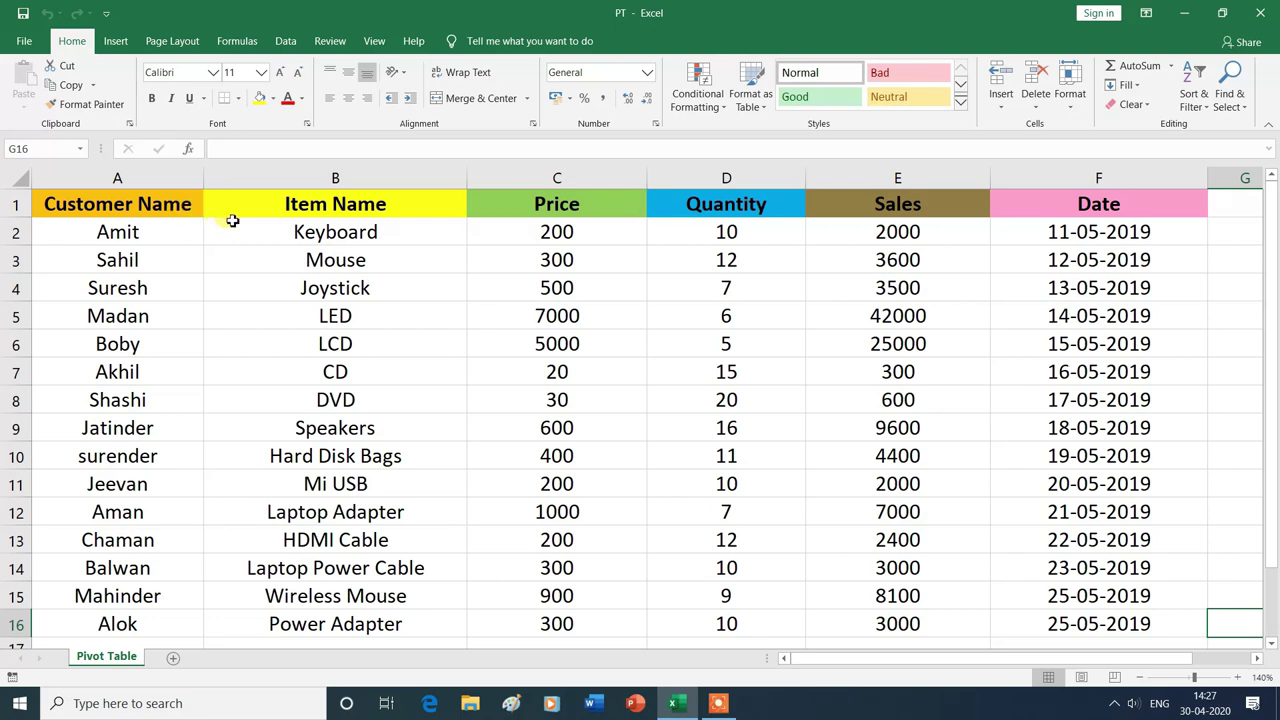
click(116, 43)
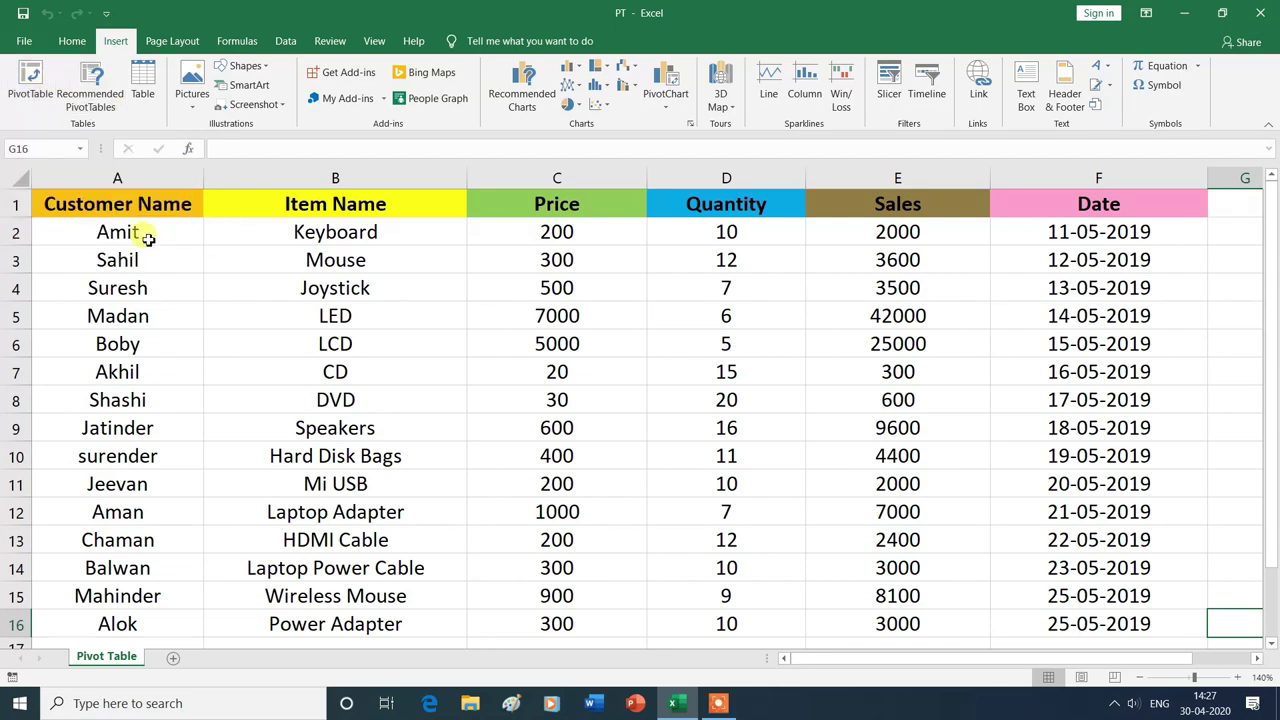
drag(140, 206, 1097, 625)
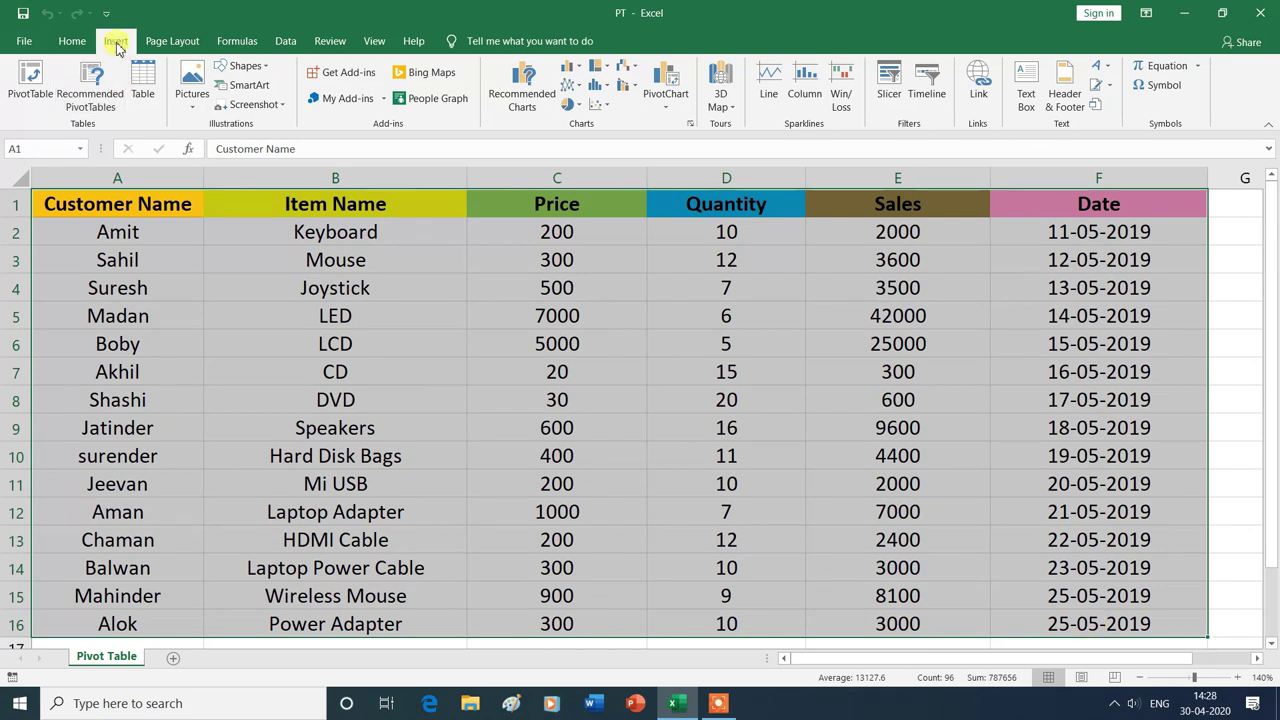
click(31, 77)
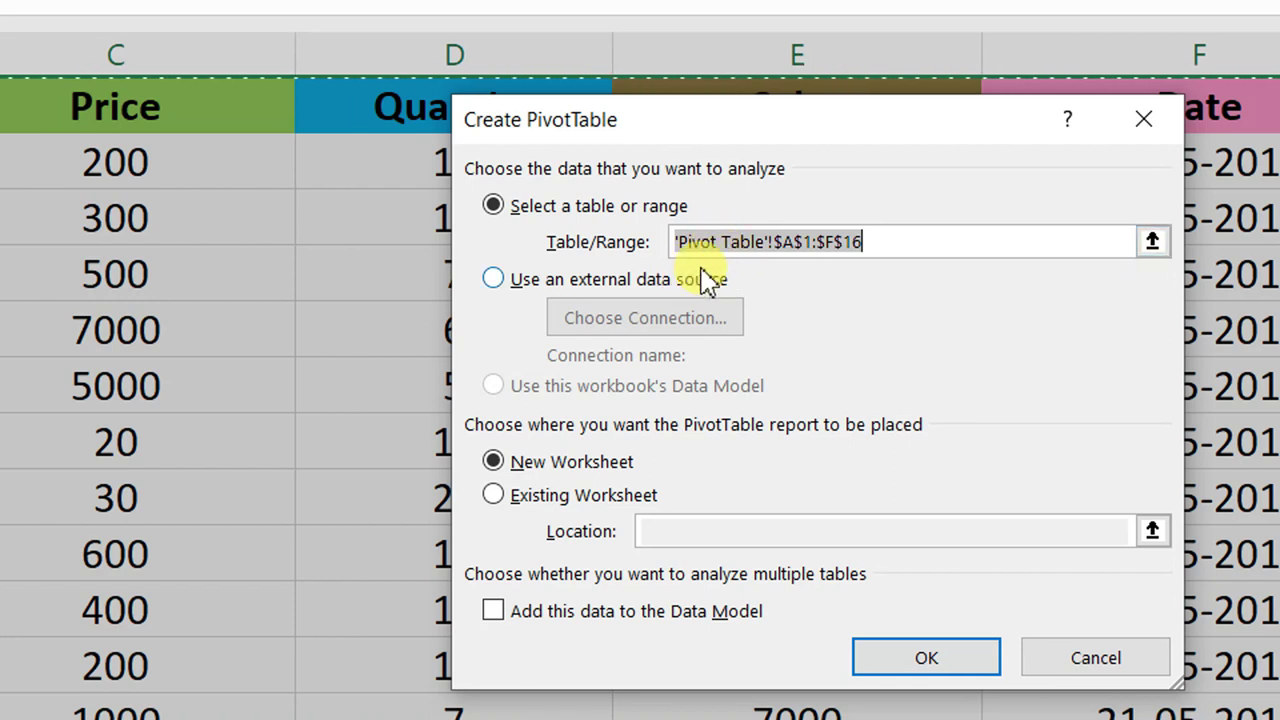
Step: Create the PivotTable from 'Pivot Table'!$A$1:$F$16, placed on a new worksheet
click(726, 247)
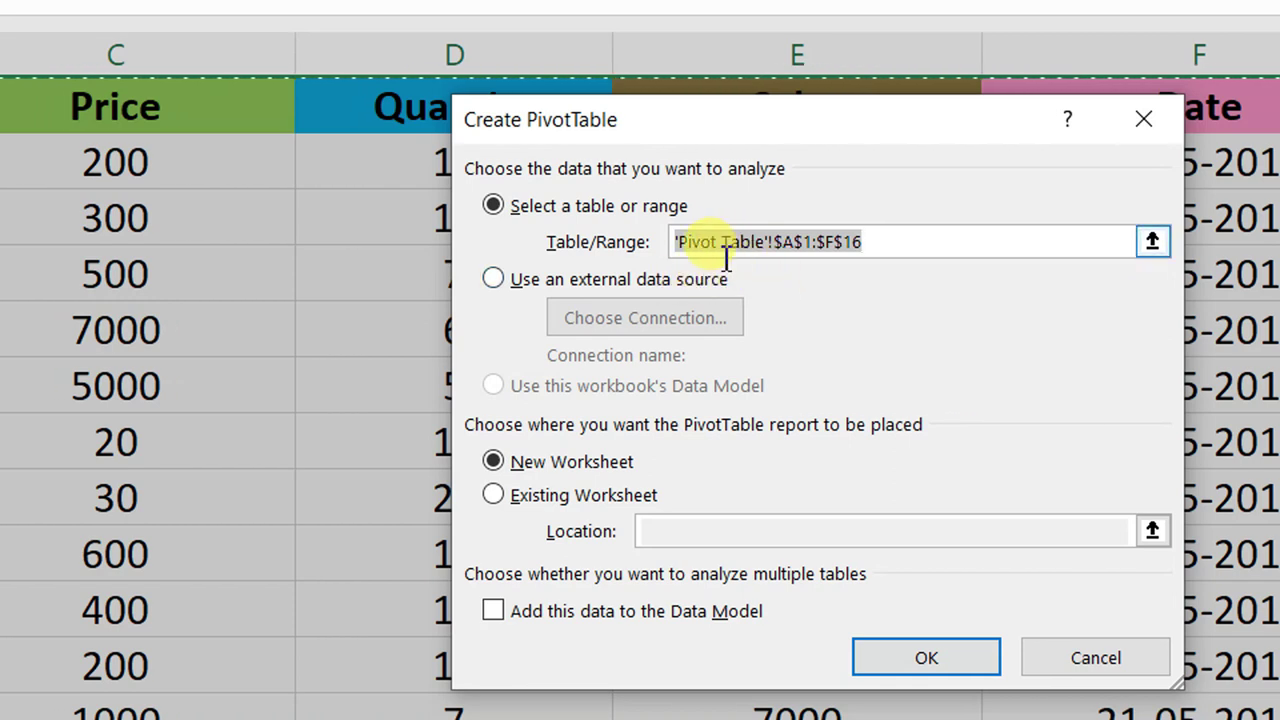
drag(700, 248, 866, 245)
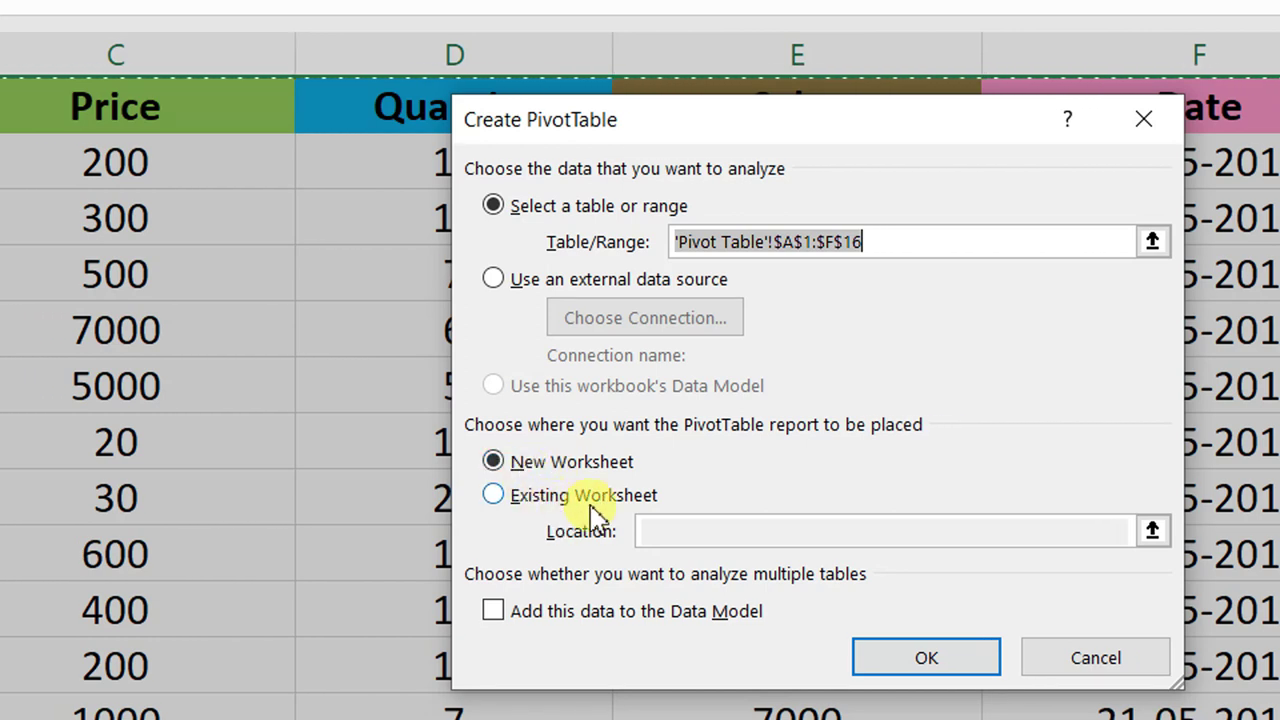
click(510, 500)
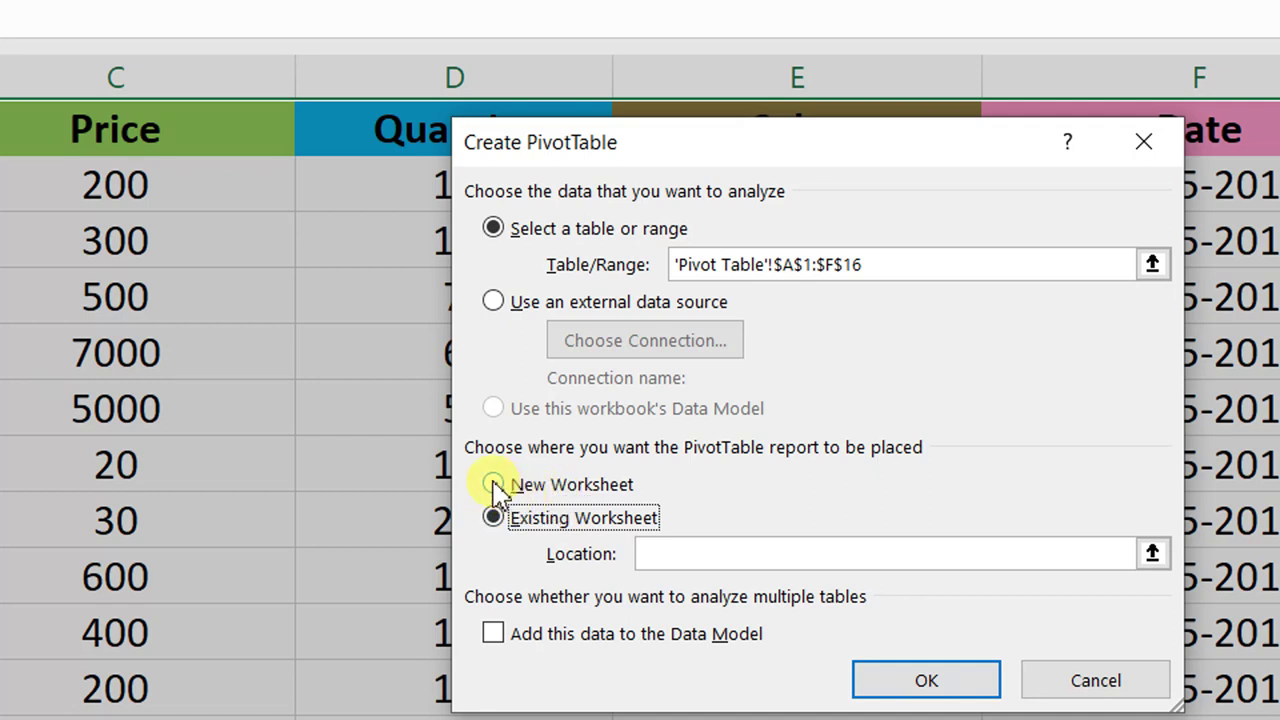
click(495, 486)
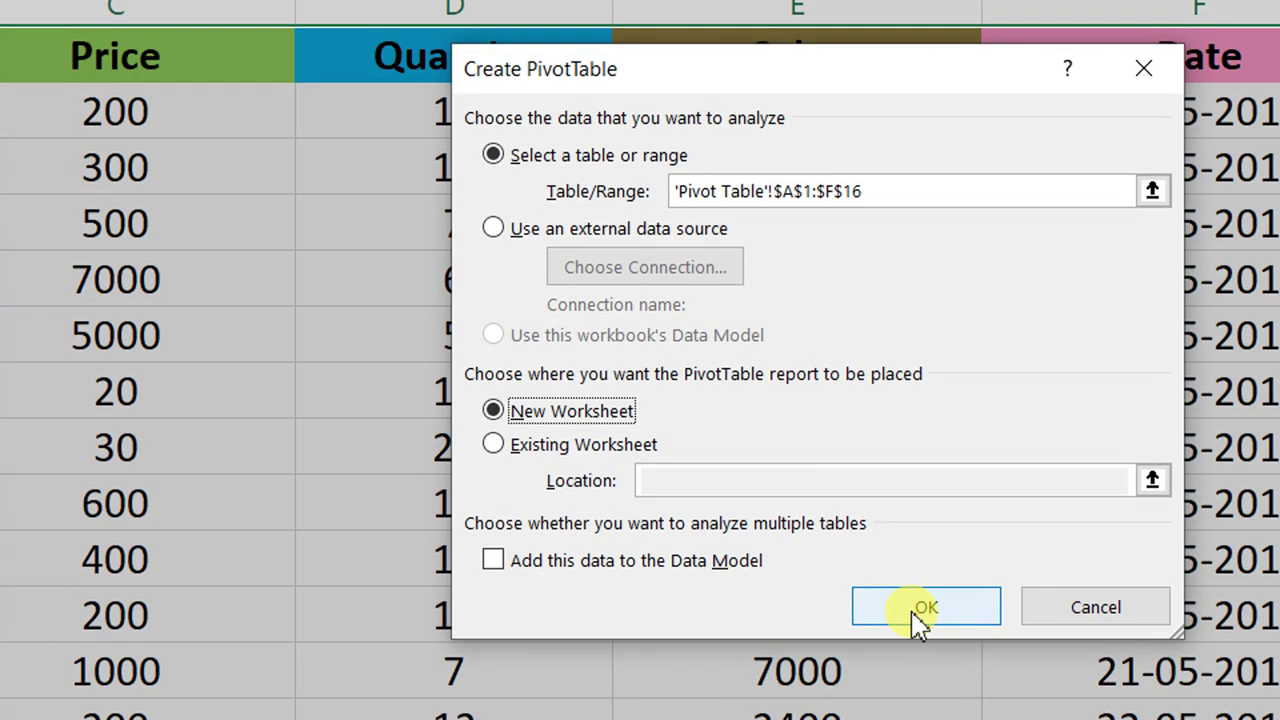
click(918, 612)
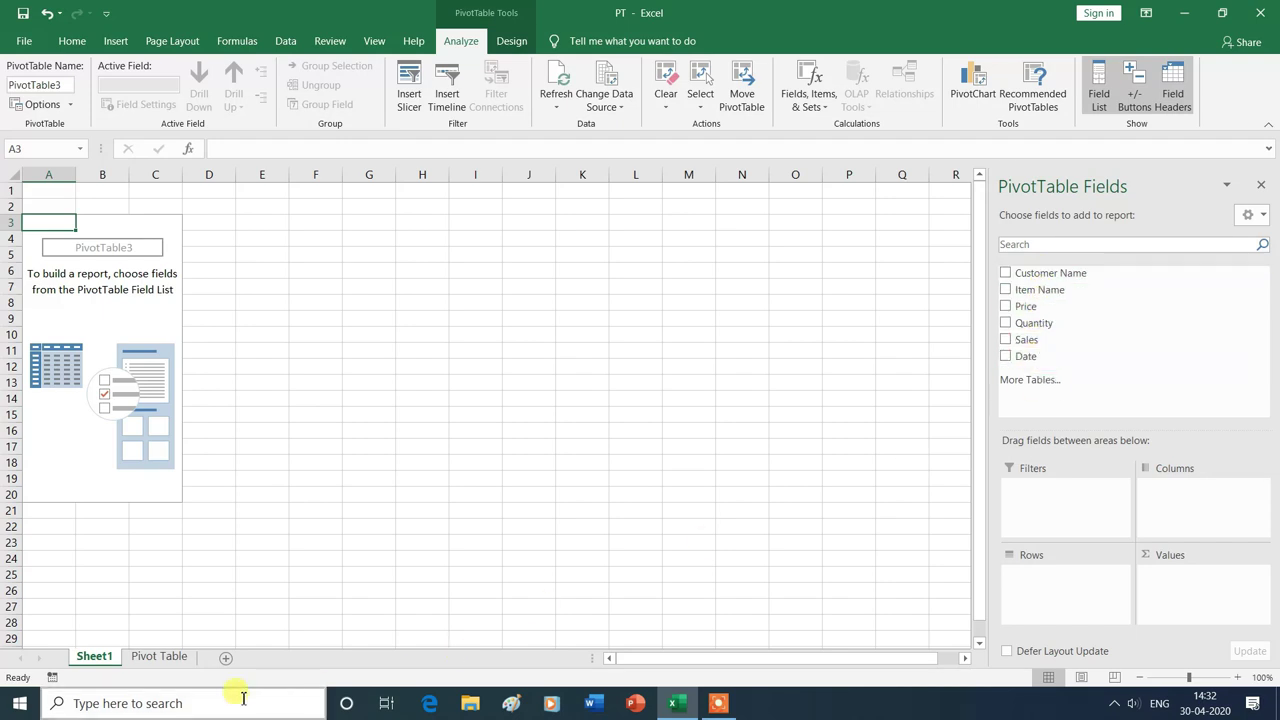
click(160, 657)
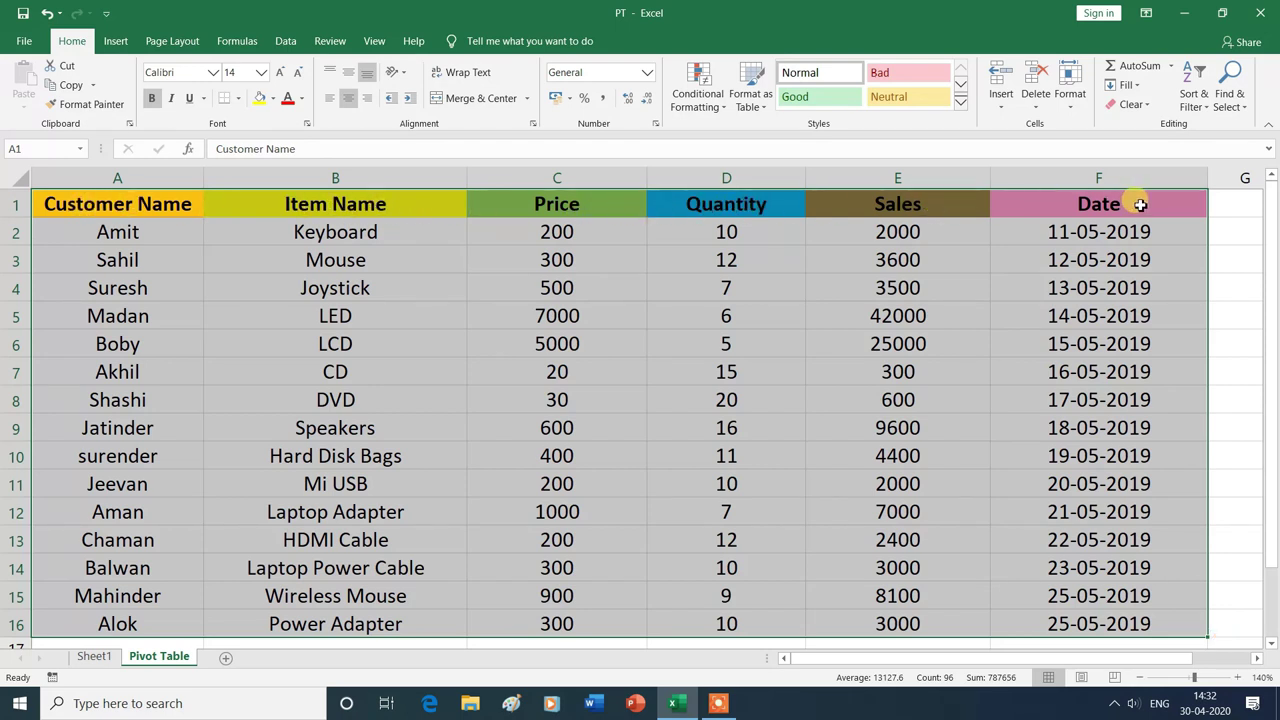
click(97, 658)
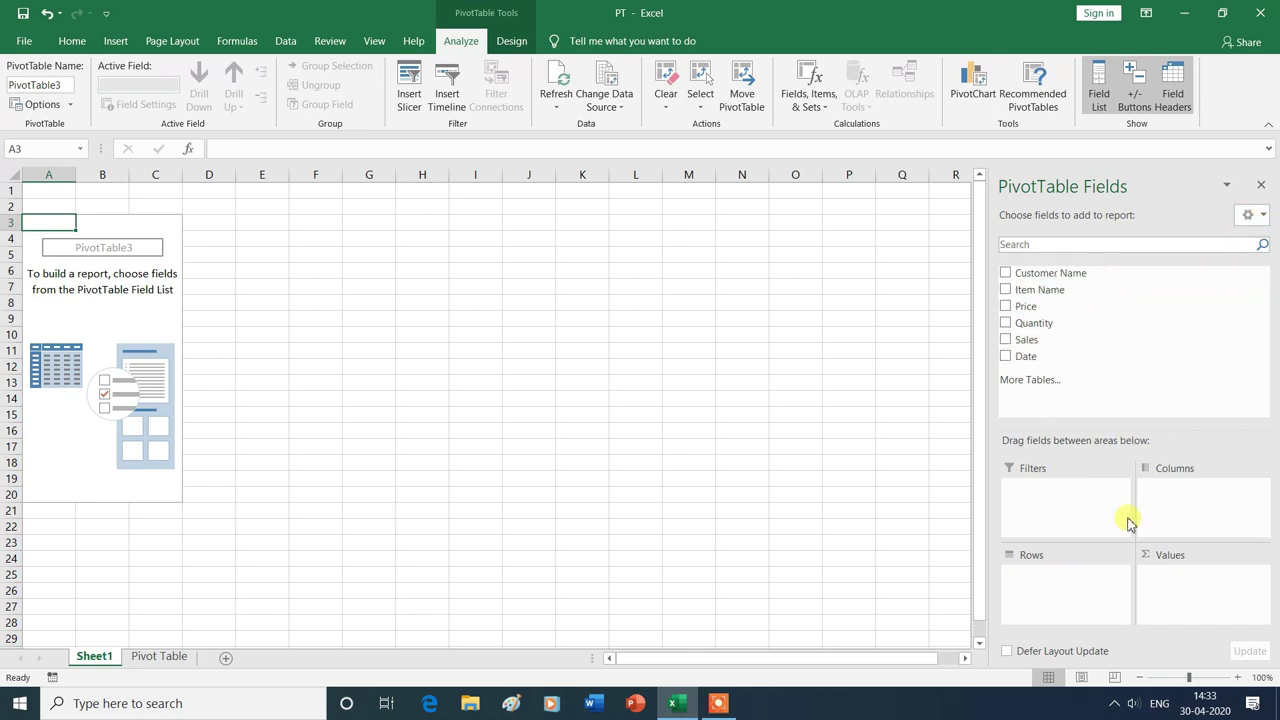
click(1265, 217)
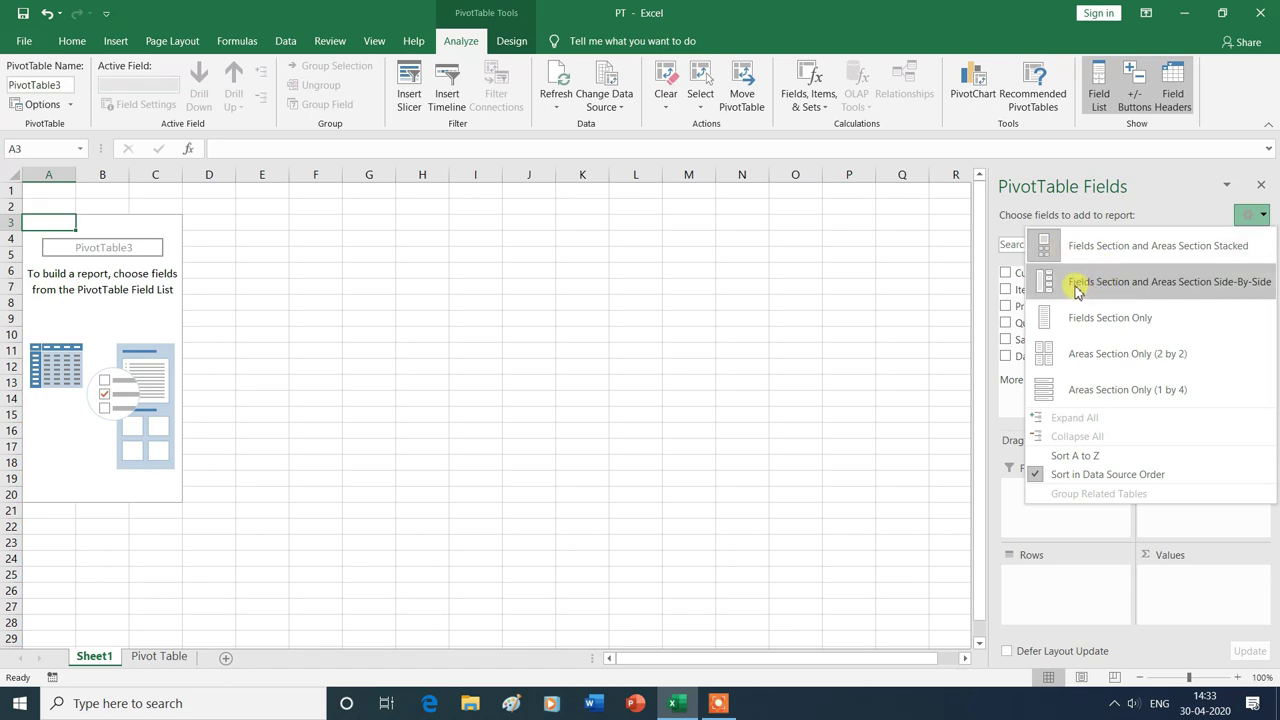
click(1104, 285)
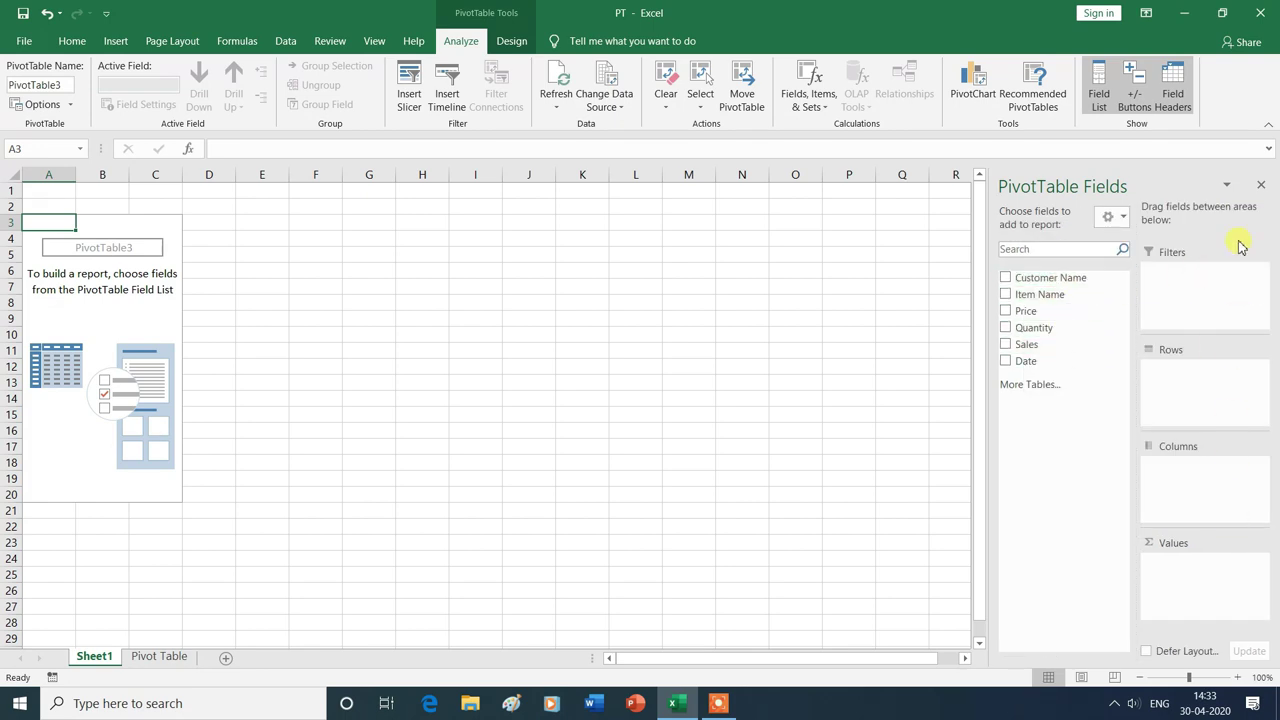
click(1125, 222)
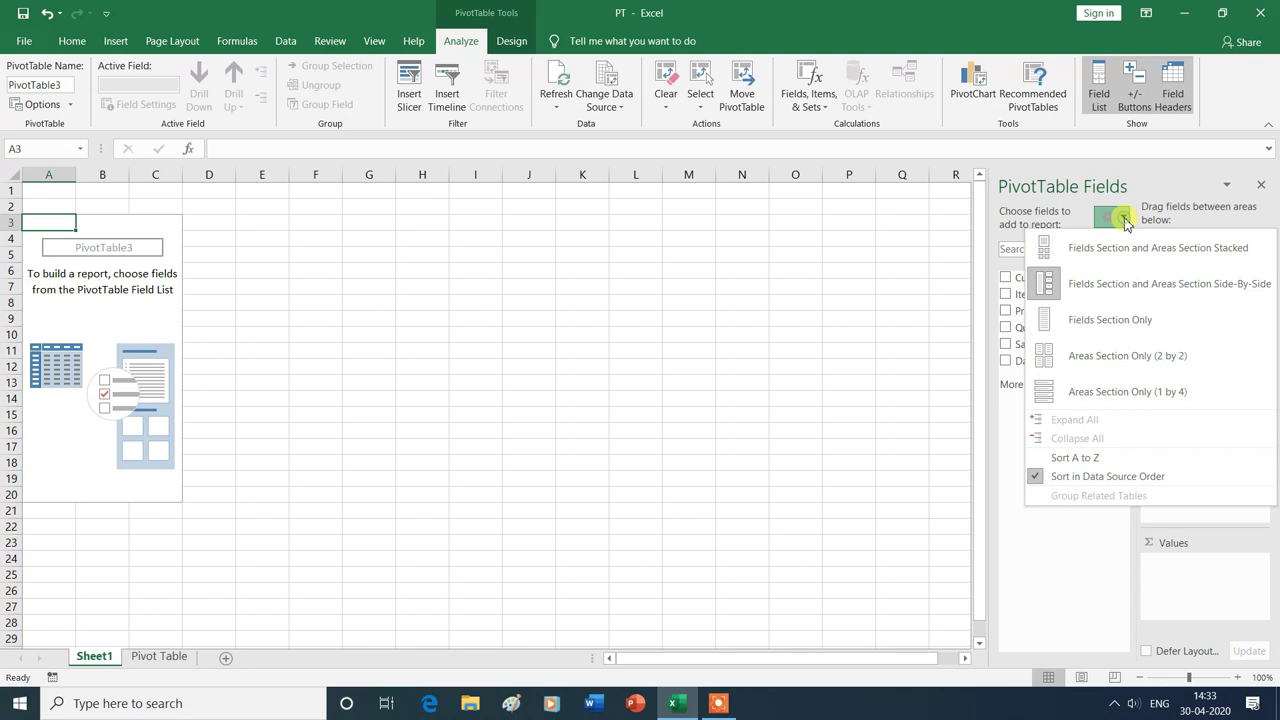
click(1126, 324)
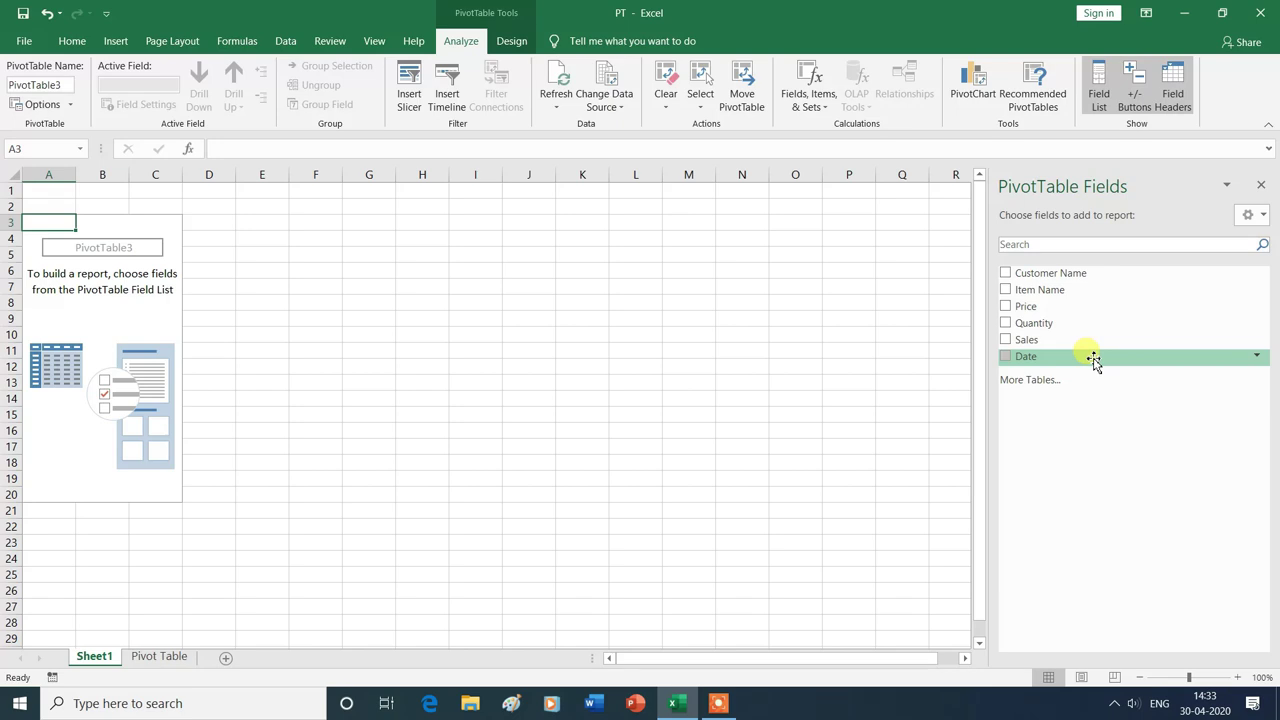
click(1250, 215)
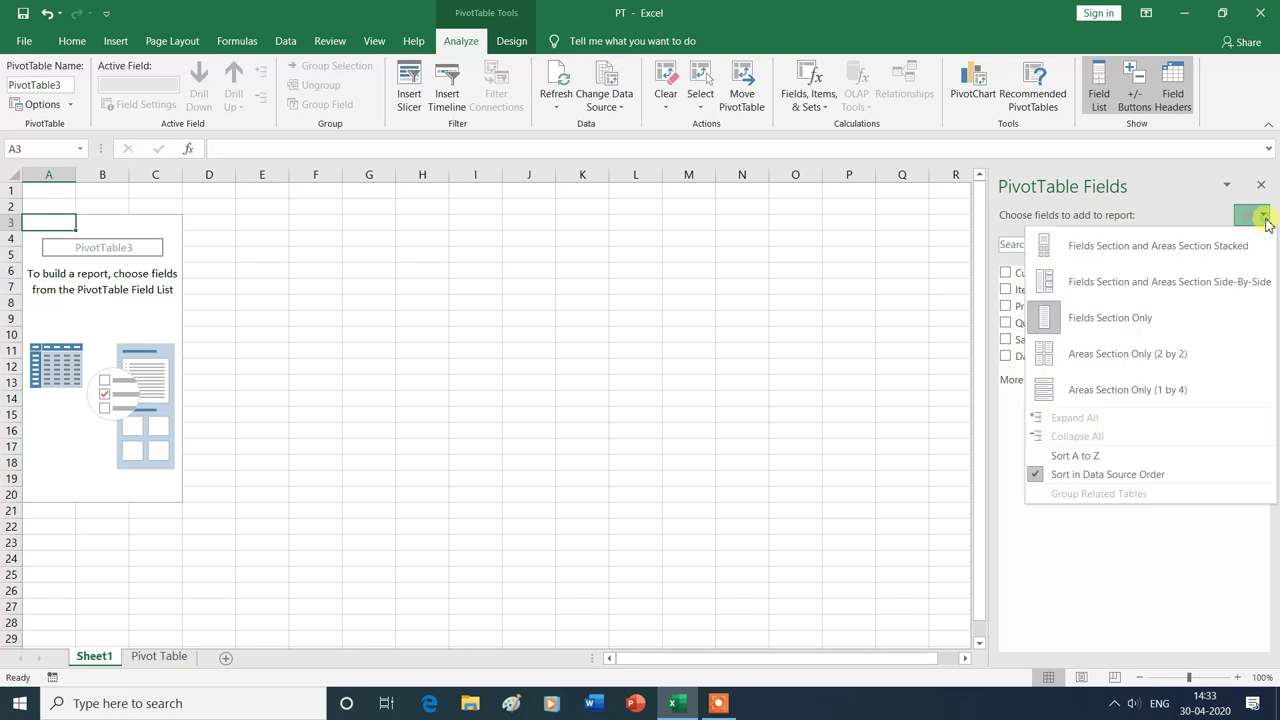
click(1117, 360)
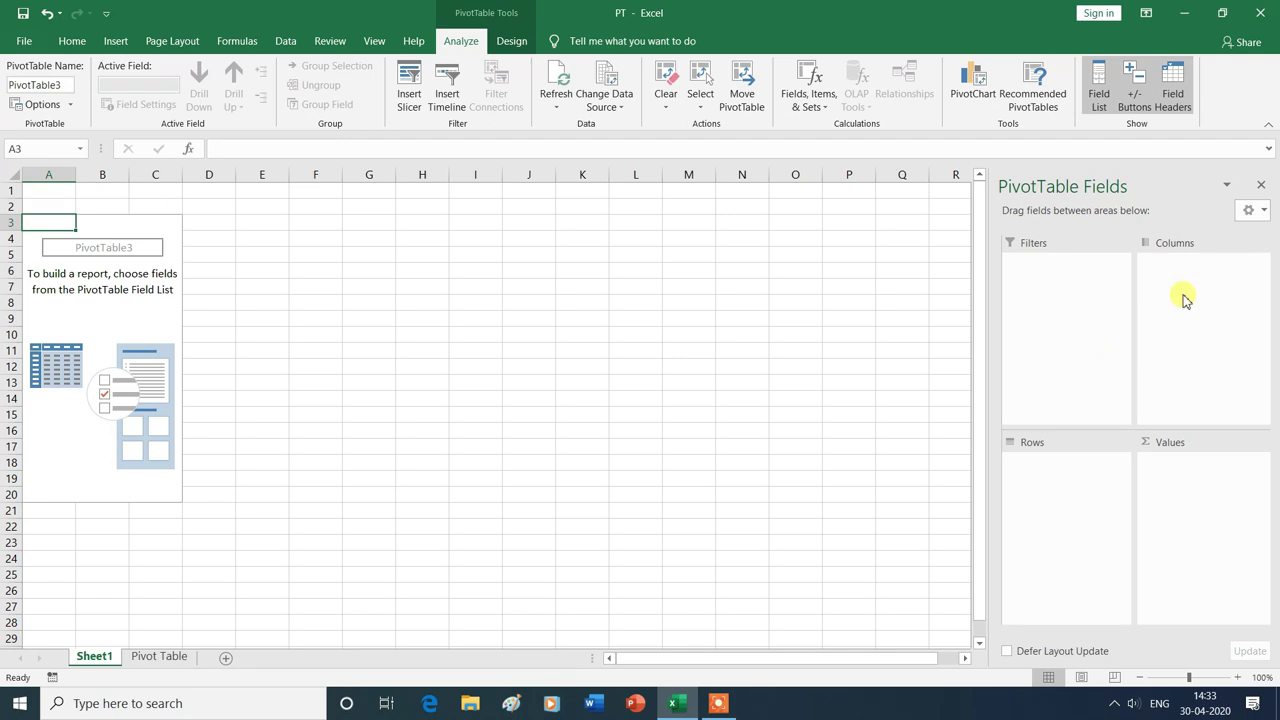
click(1264, 212)
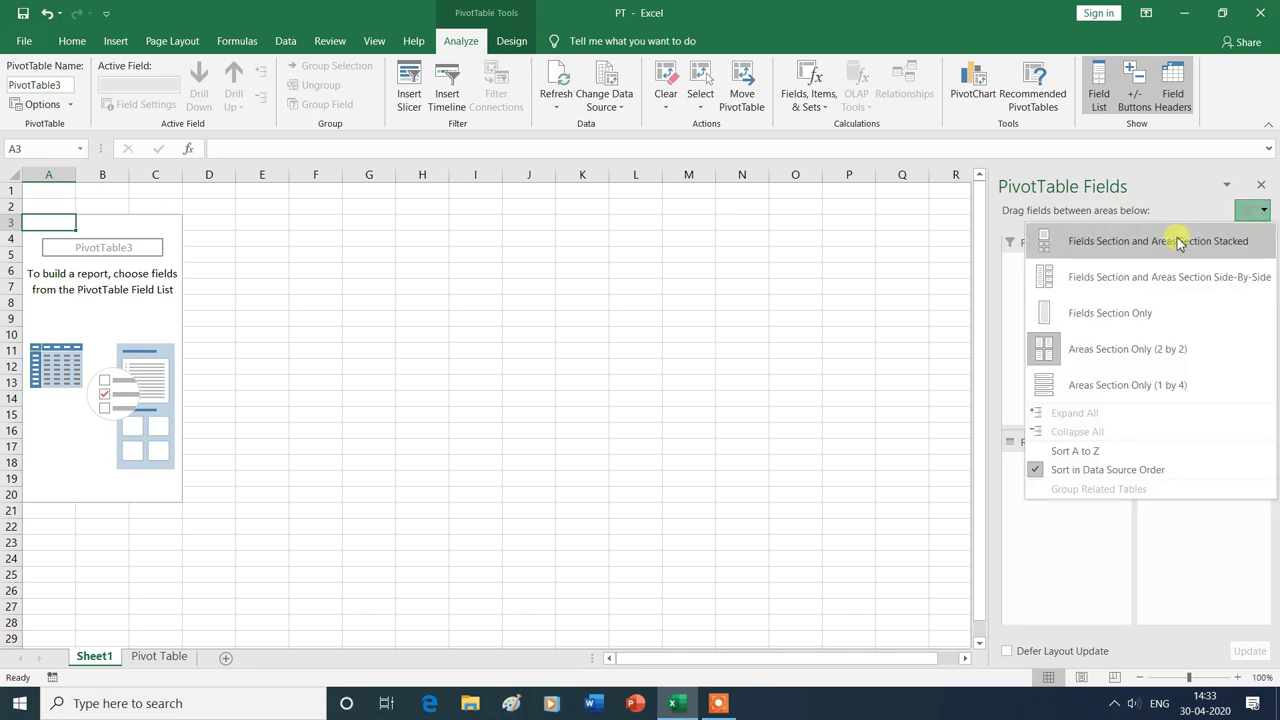
click(1105, 243)
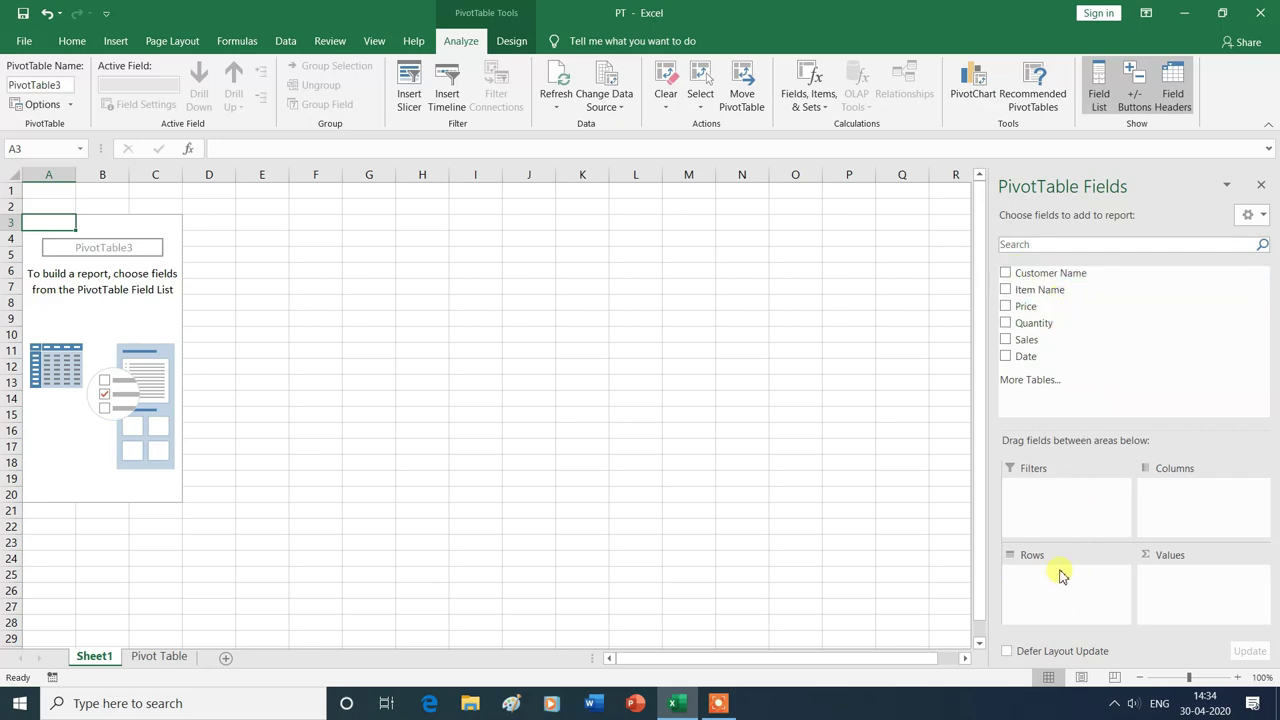
click(1006, 273)
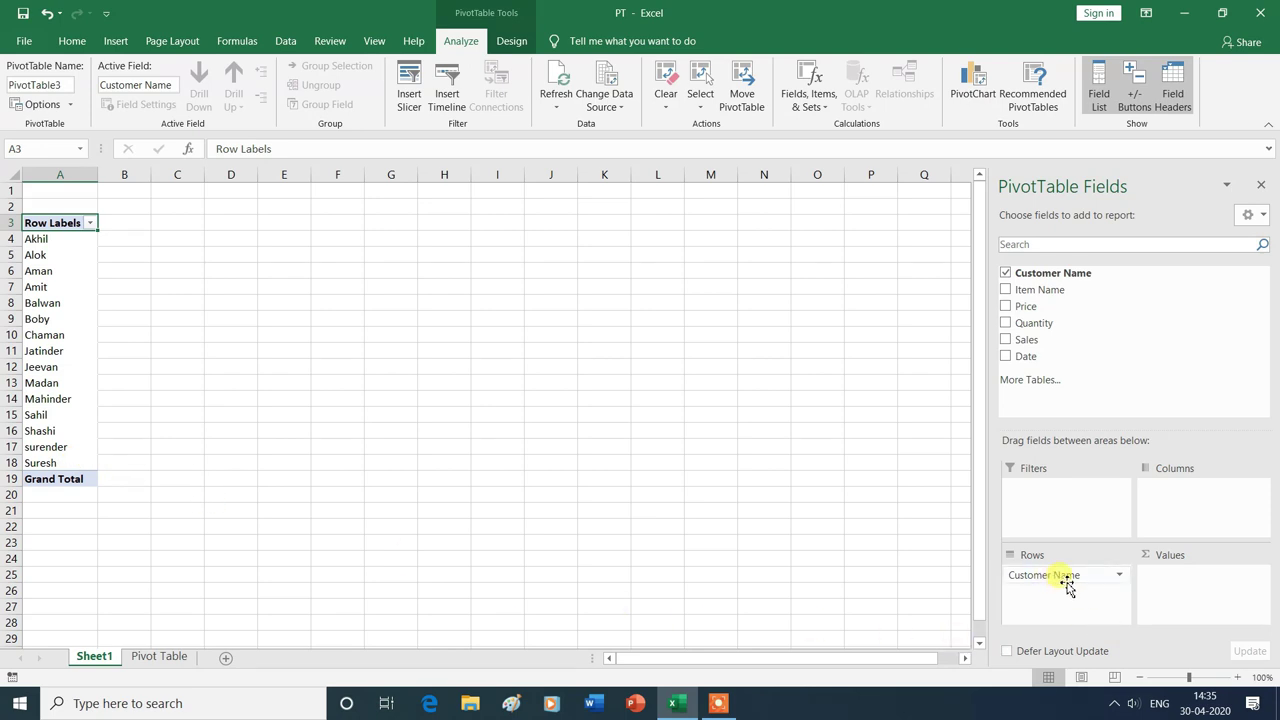
Step: Try Customer Name in Columns, Values and Filters, then settle it in Rows listing all 15 customers
drag(1072, 580, 1140, 490)
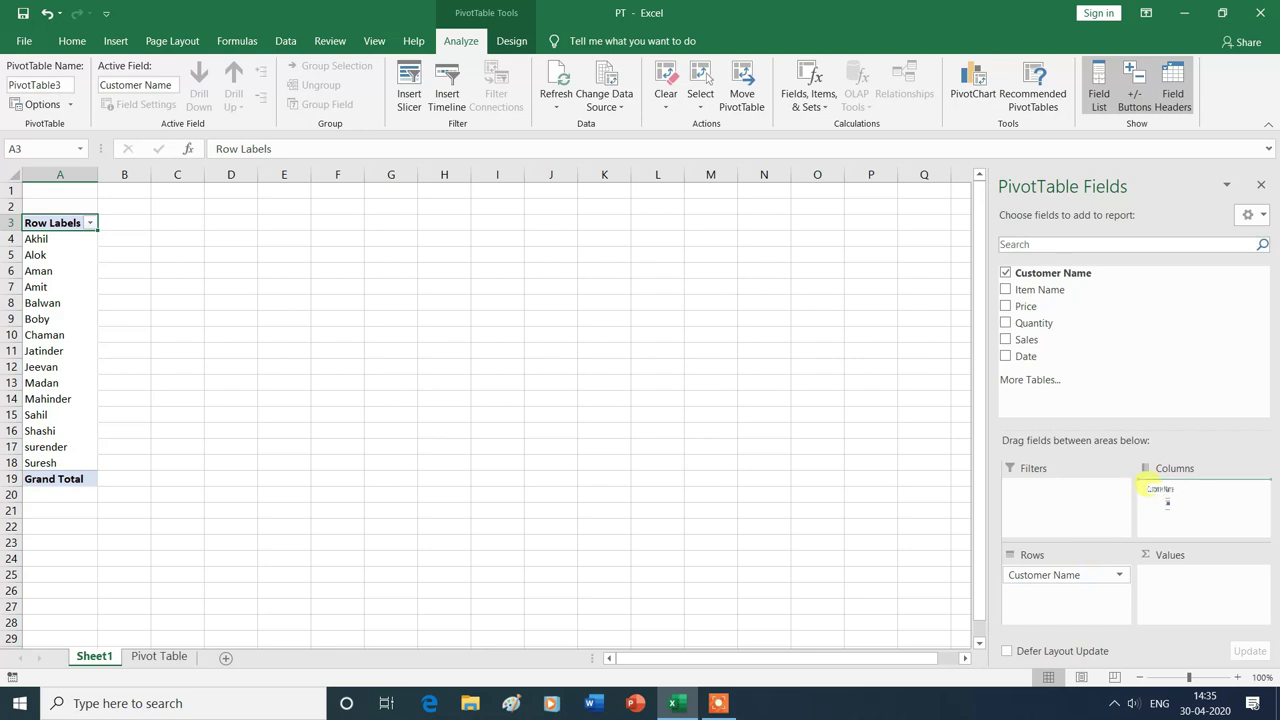
drag(1165, 492, 1170, 488)
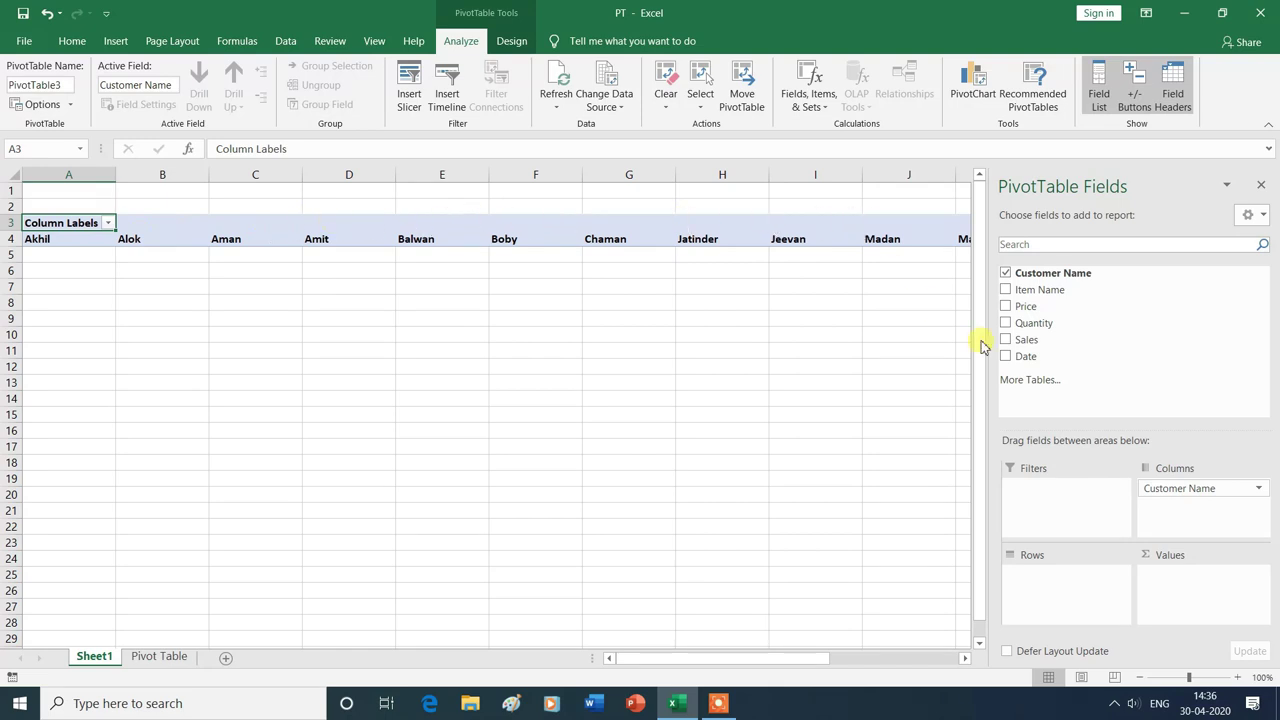
mouse_move(1170, 488)
mouse_down()
mouse_move(1120, 562)
mouse_move(1035, 590)
mouse_move(1060, 590)
mouse_up()
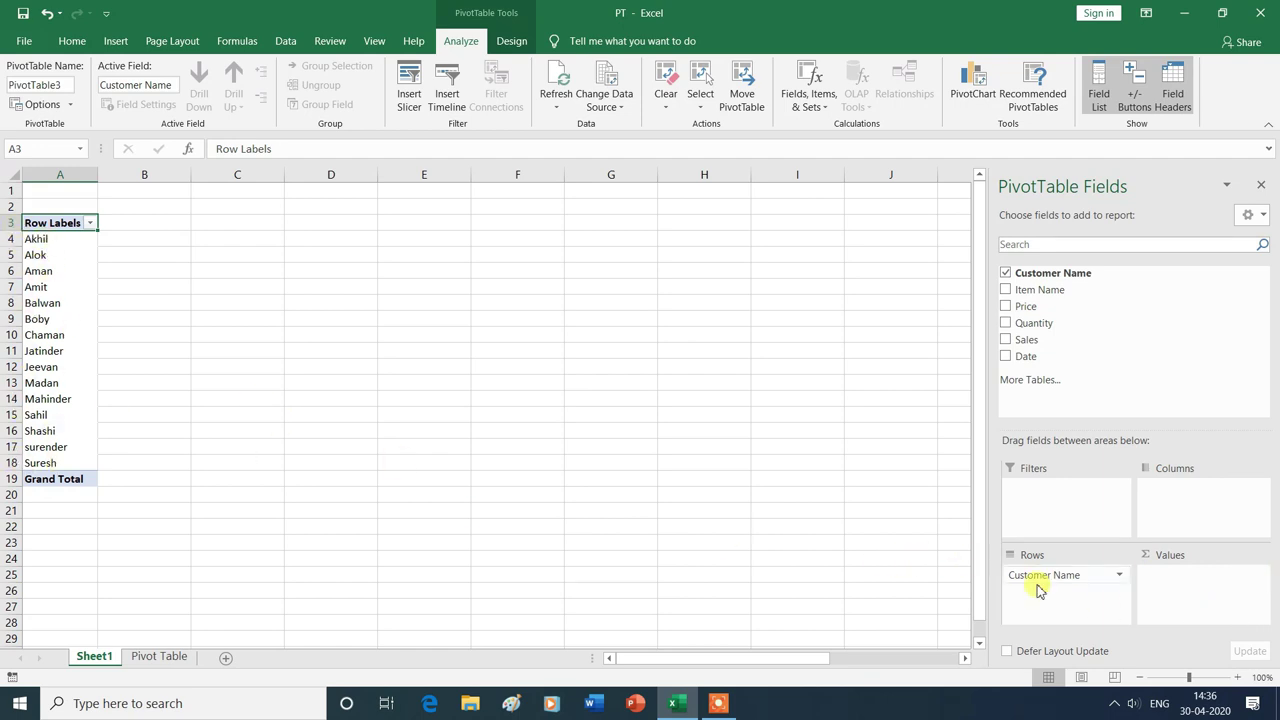
drag(1043, 580, 1178, 588)
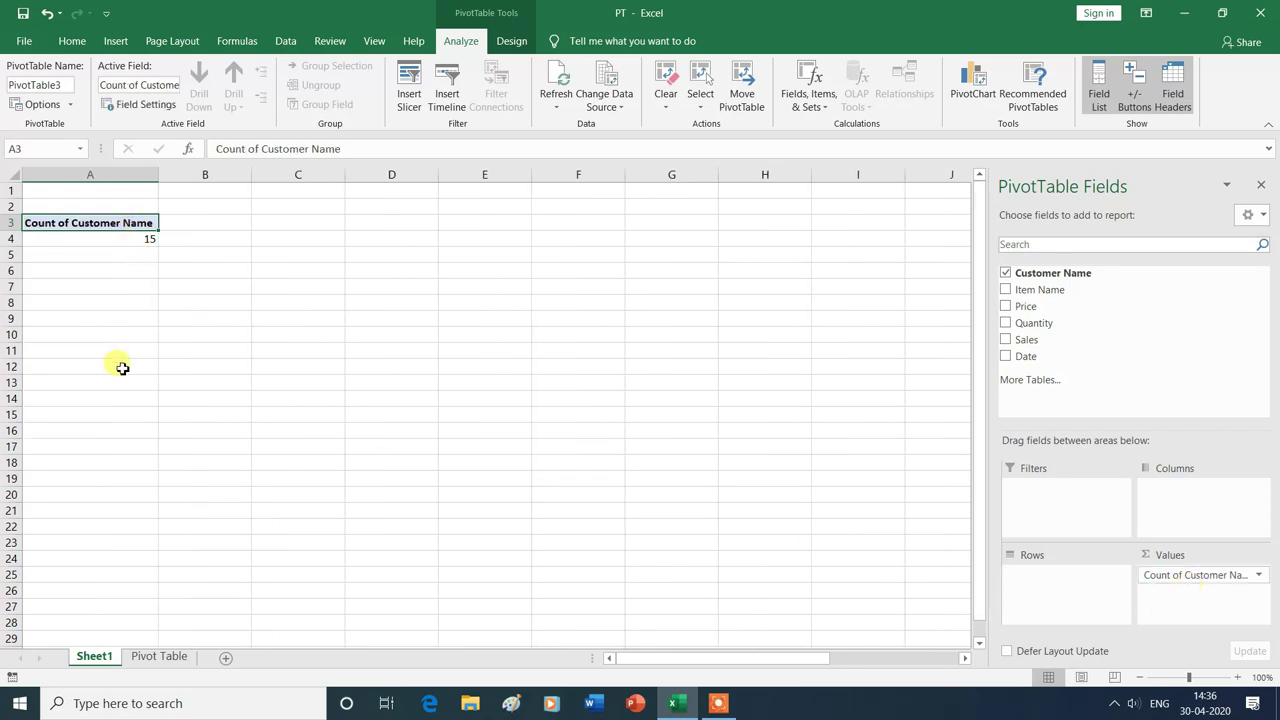
drag(1188, 583, 1055, 491)
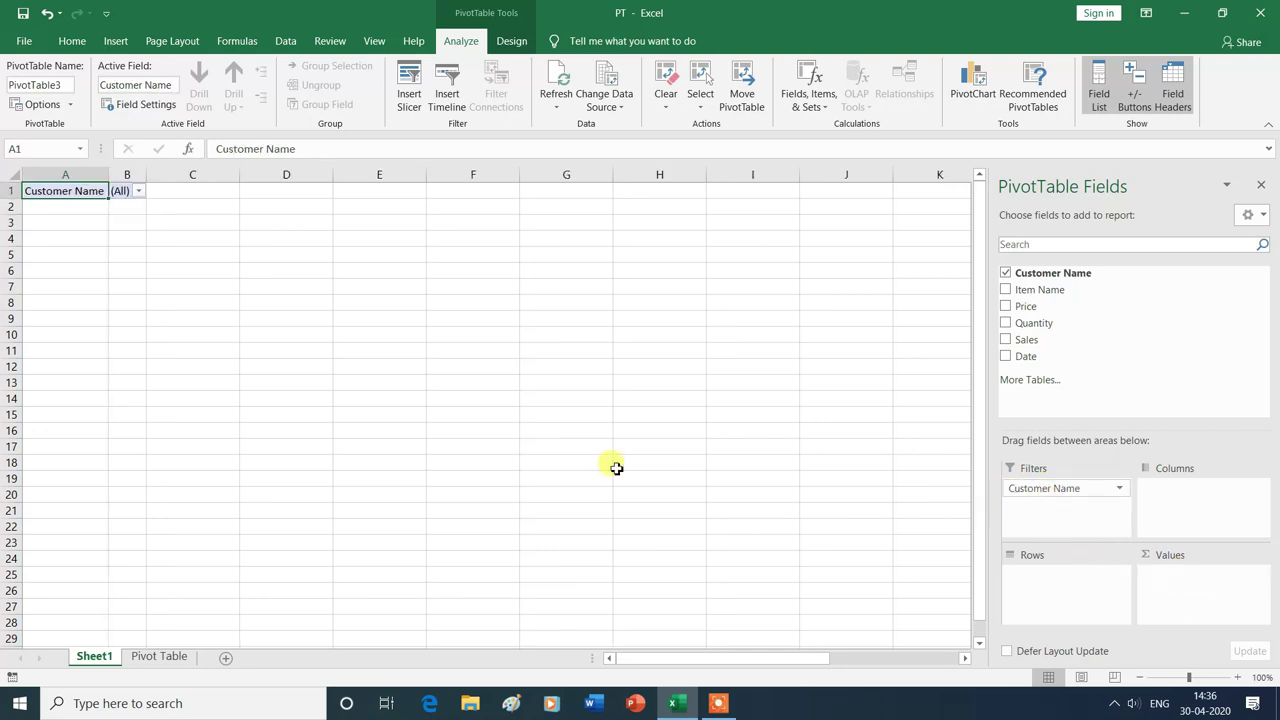
click(139, 191)
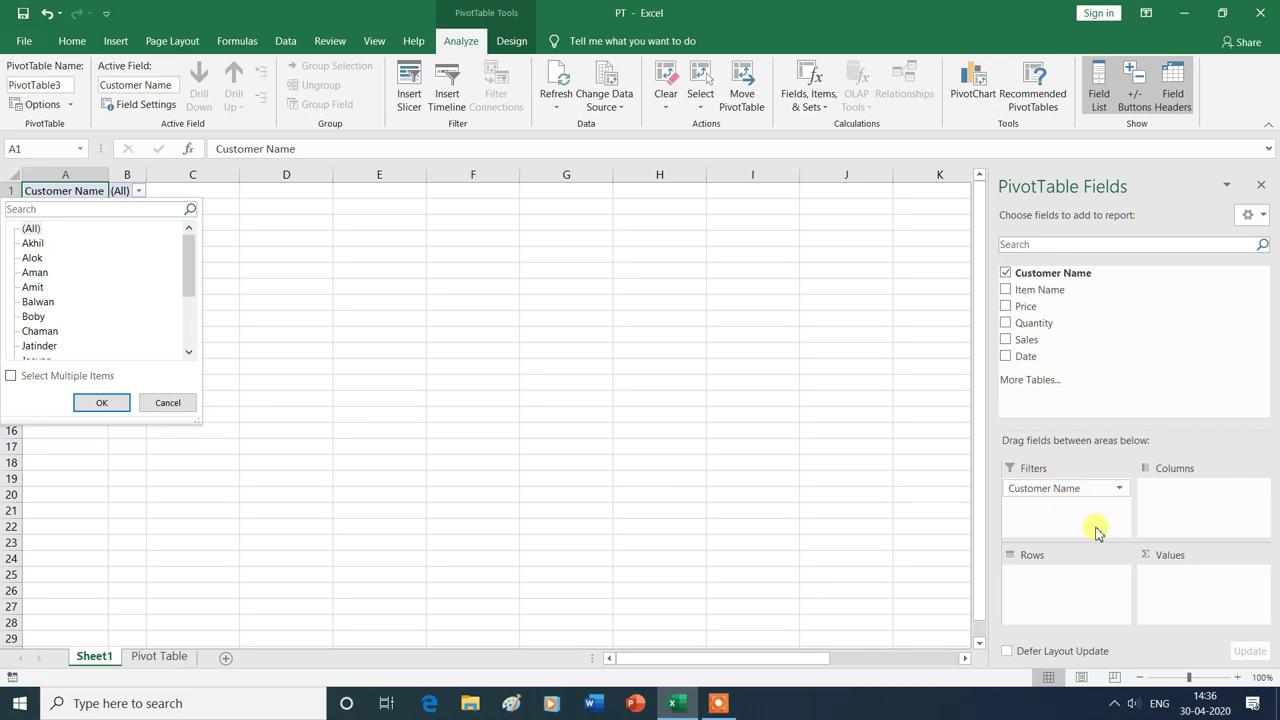
click(168, 403)
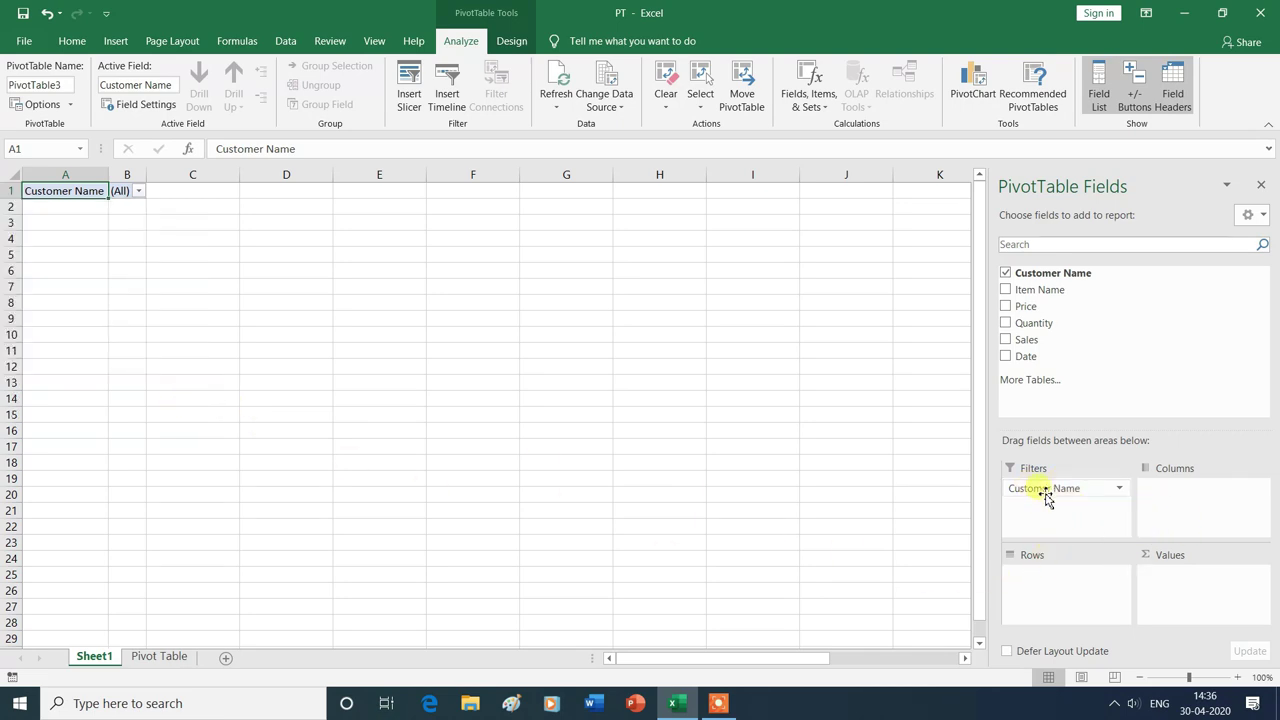
drag(1045, 490, 1050, 582)
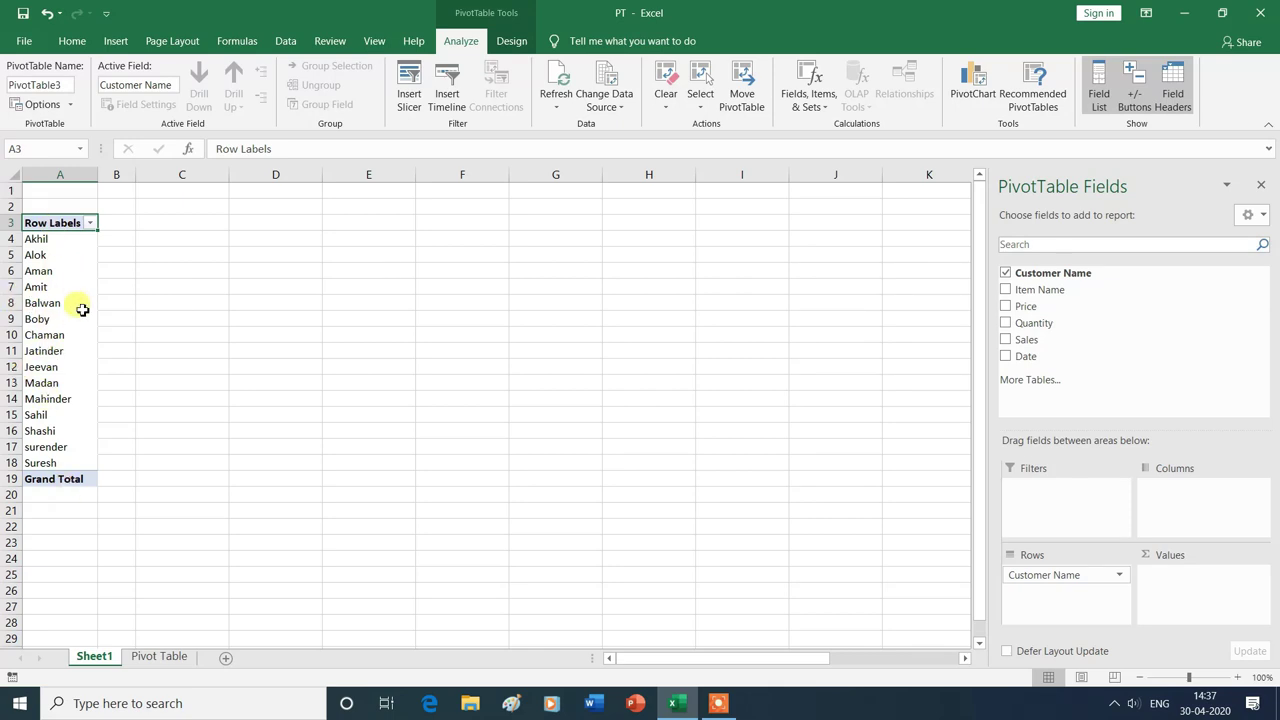
Step: Sort the customer names Z to A and add Item Name beneath each customer
click(91, 224)
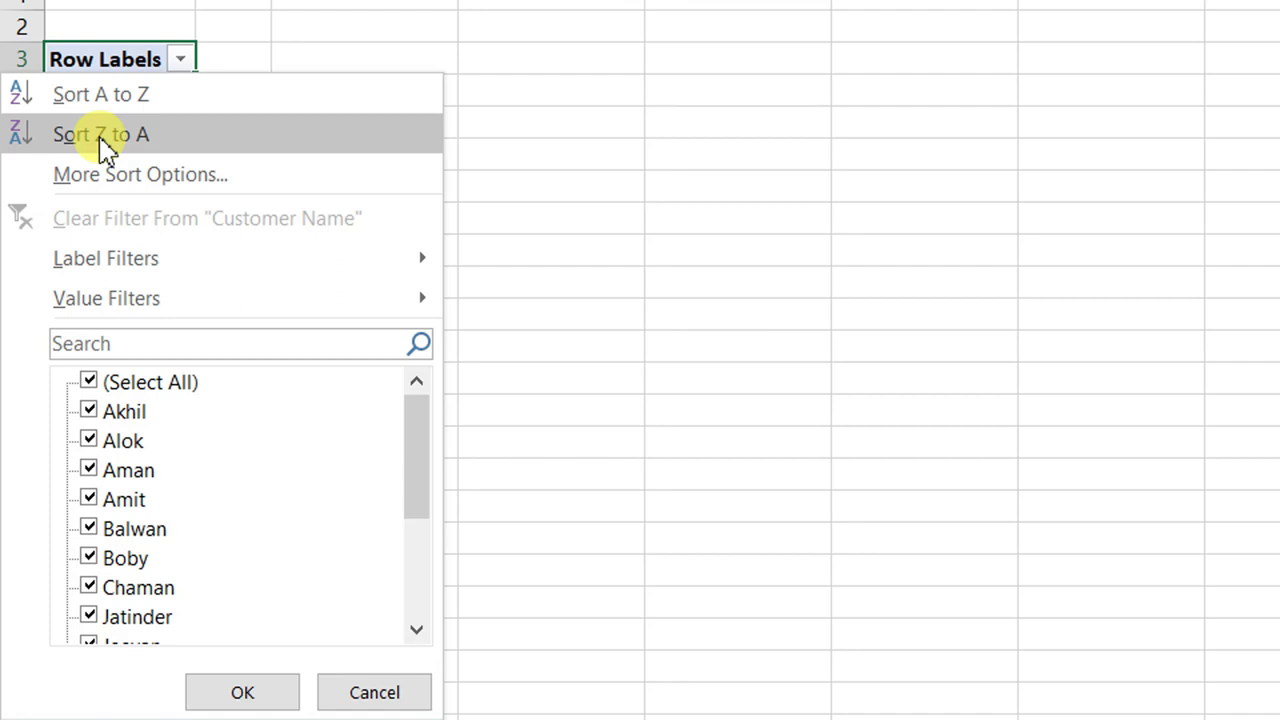
click(105, 140)
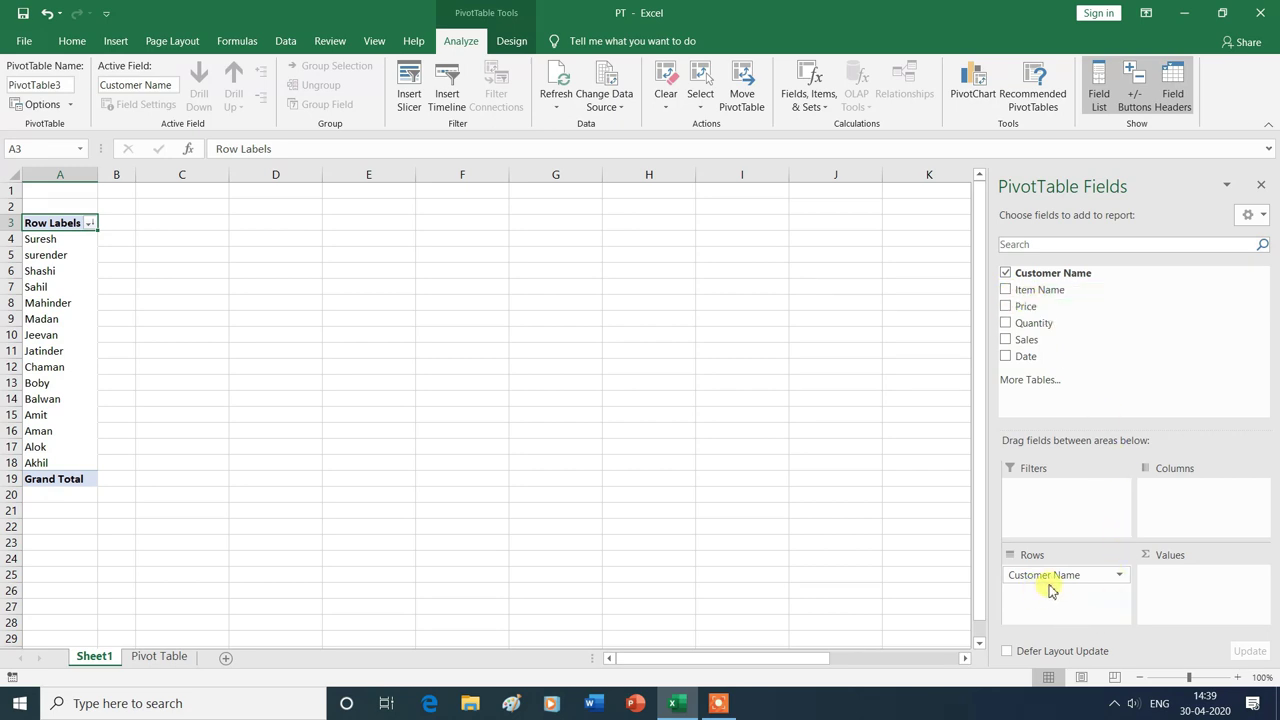
drag(1015, 347, 1068, 592)
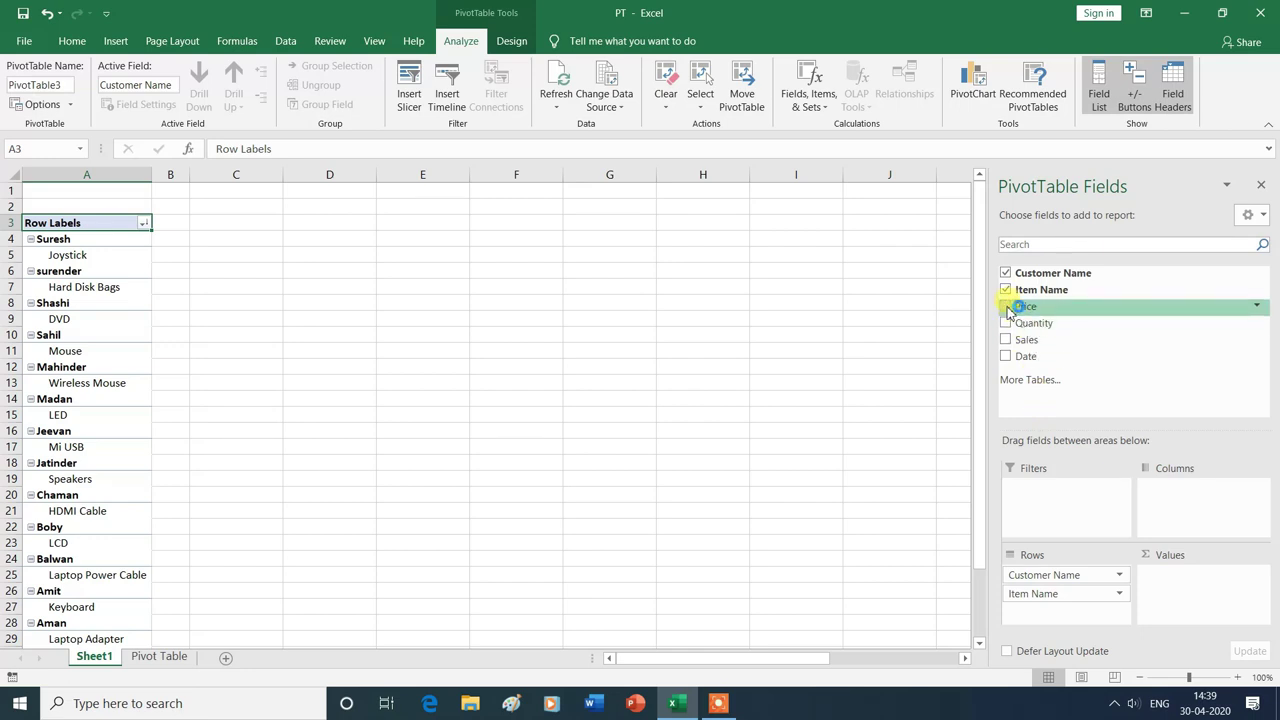
Step: Add Price, Quantity and Sales as summed values, with Date nested under each item
mouse_move(1010, 312)
mouse_down()
mouse_move(1188, 597)
mouse_move(1134, 466)
mouse_move(1012, 310)
mouse_up()
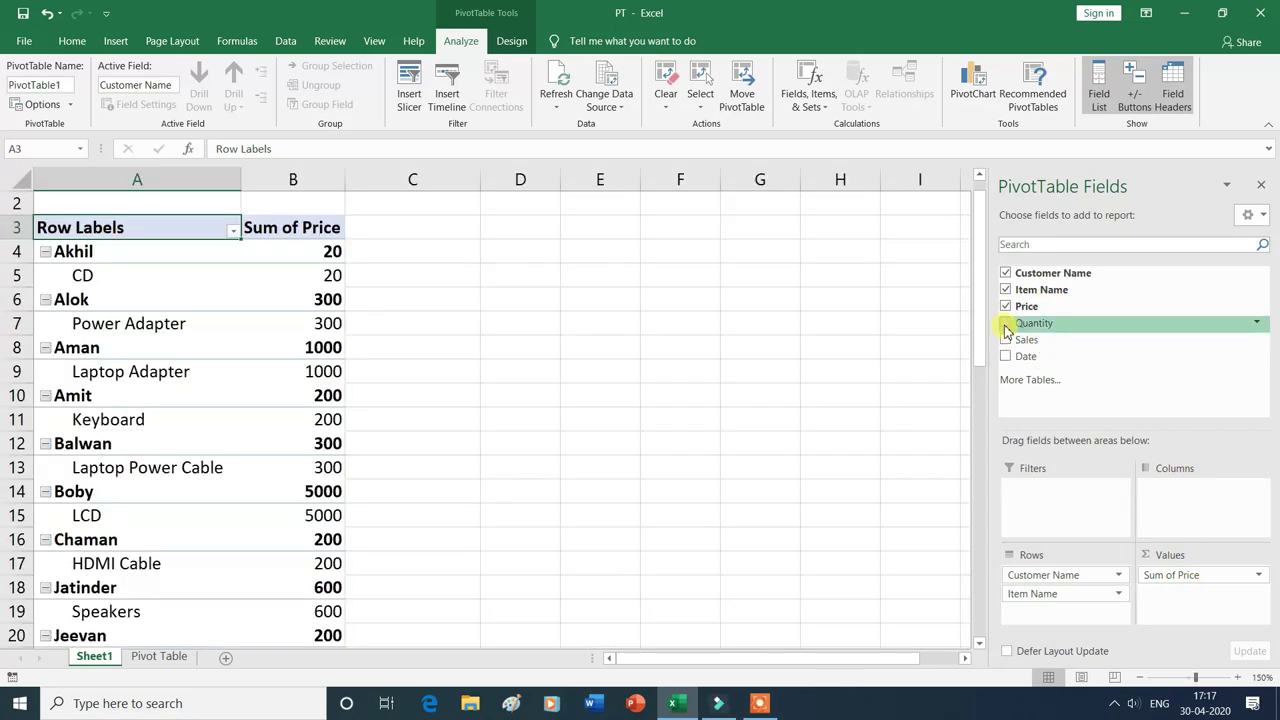
click(1006, 323)
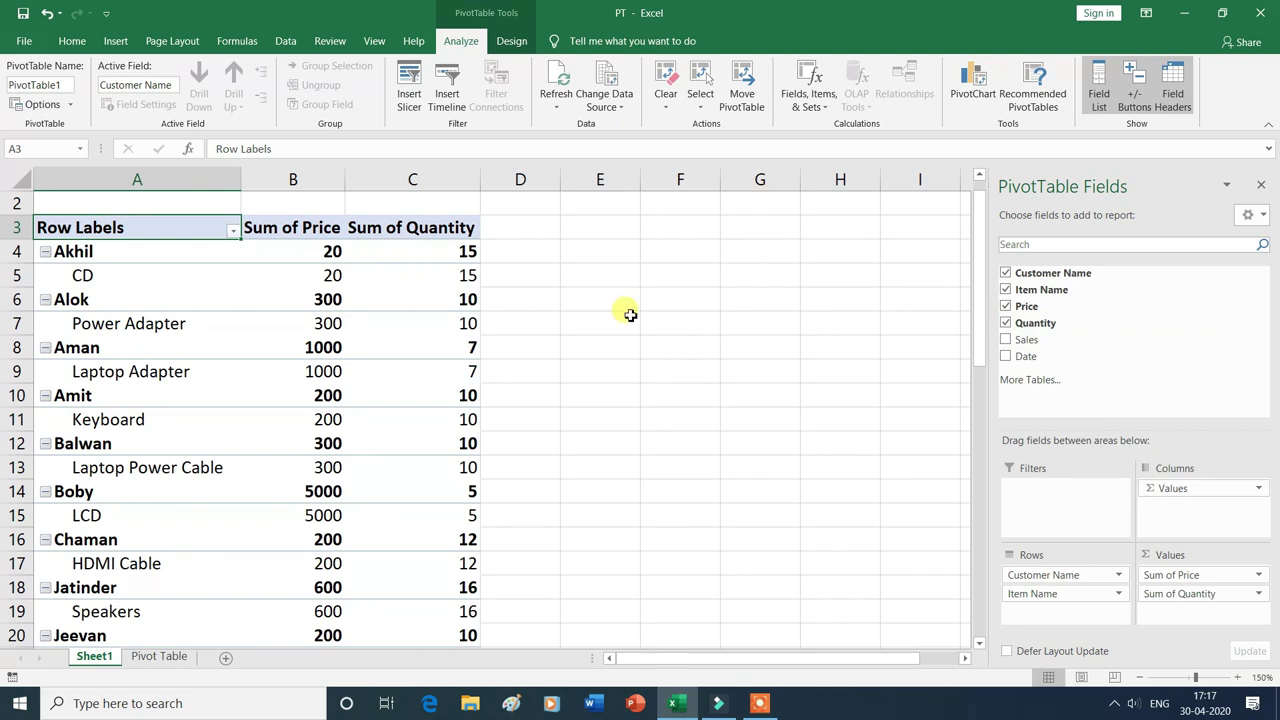
click(1006, 340)
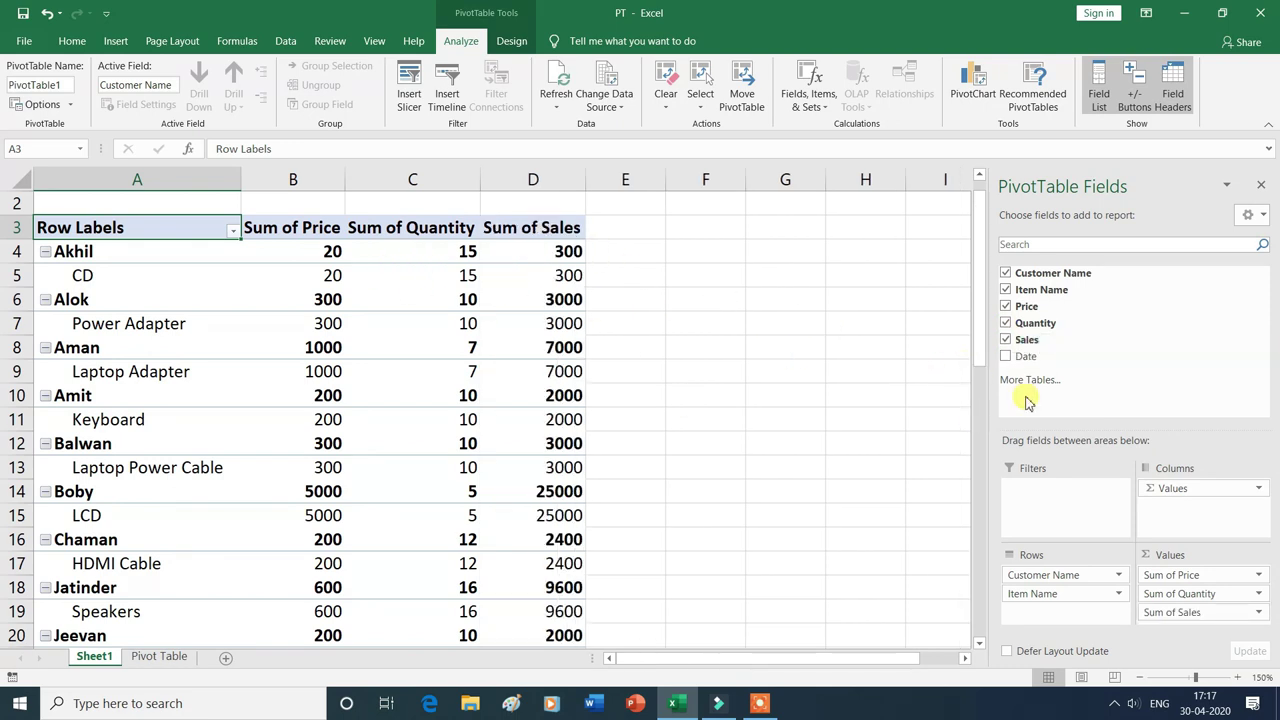
click(1006, 357)
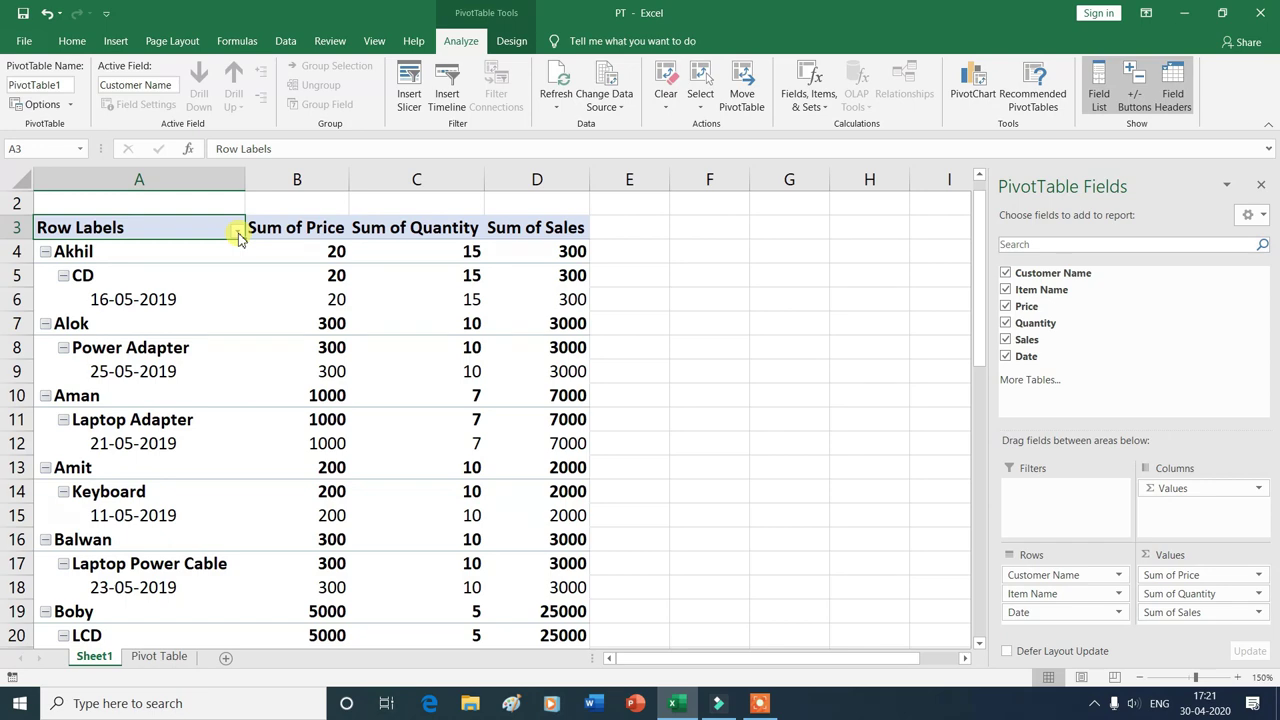
click(238, 232)
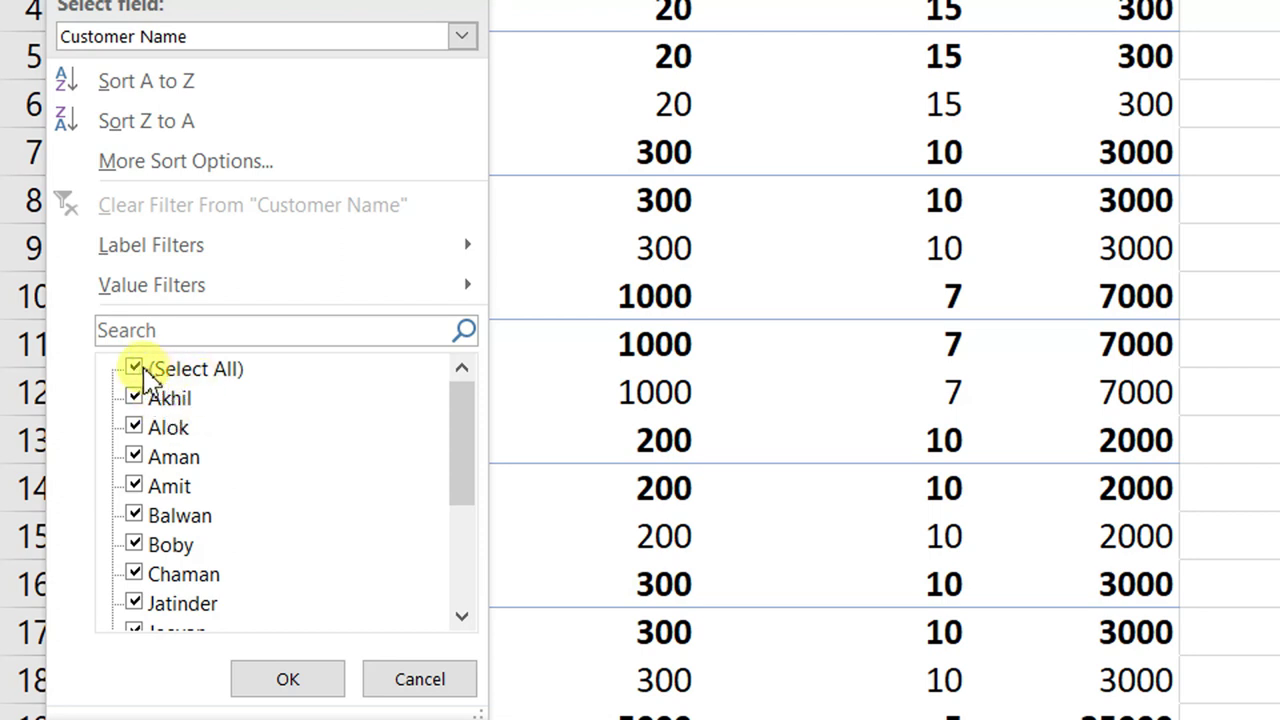
Step: Filter the rows to three customers, giving totals of 5500 price, 25 quantity, 30000 sales
click(140, 369)
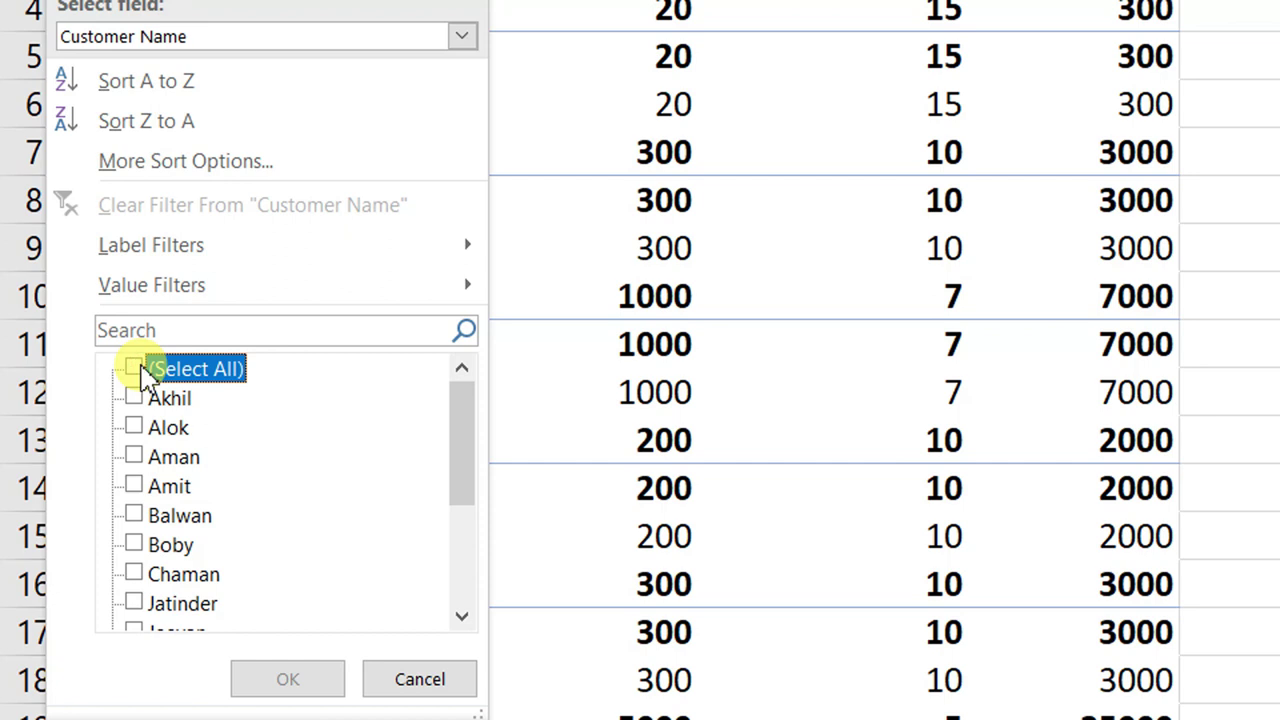
click(135, 428)
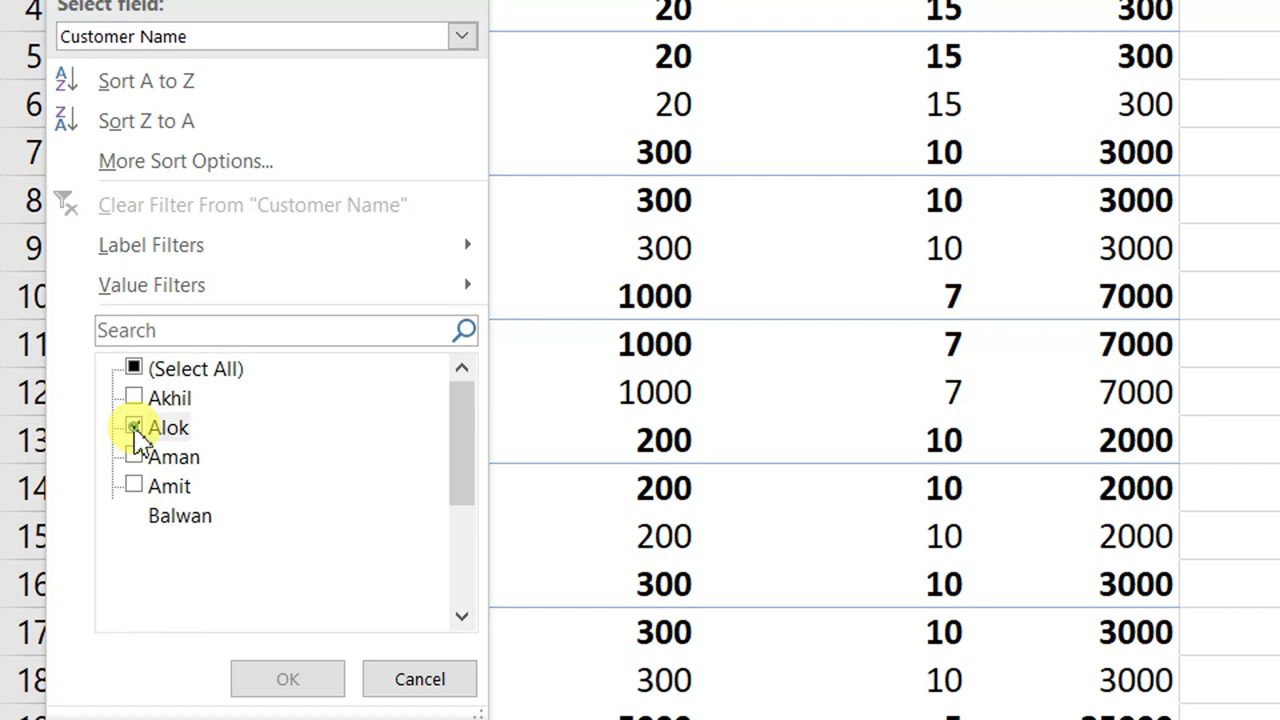
click(137, 486)
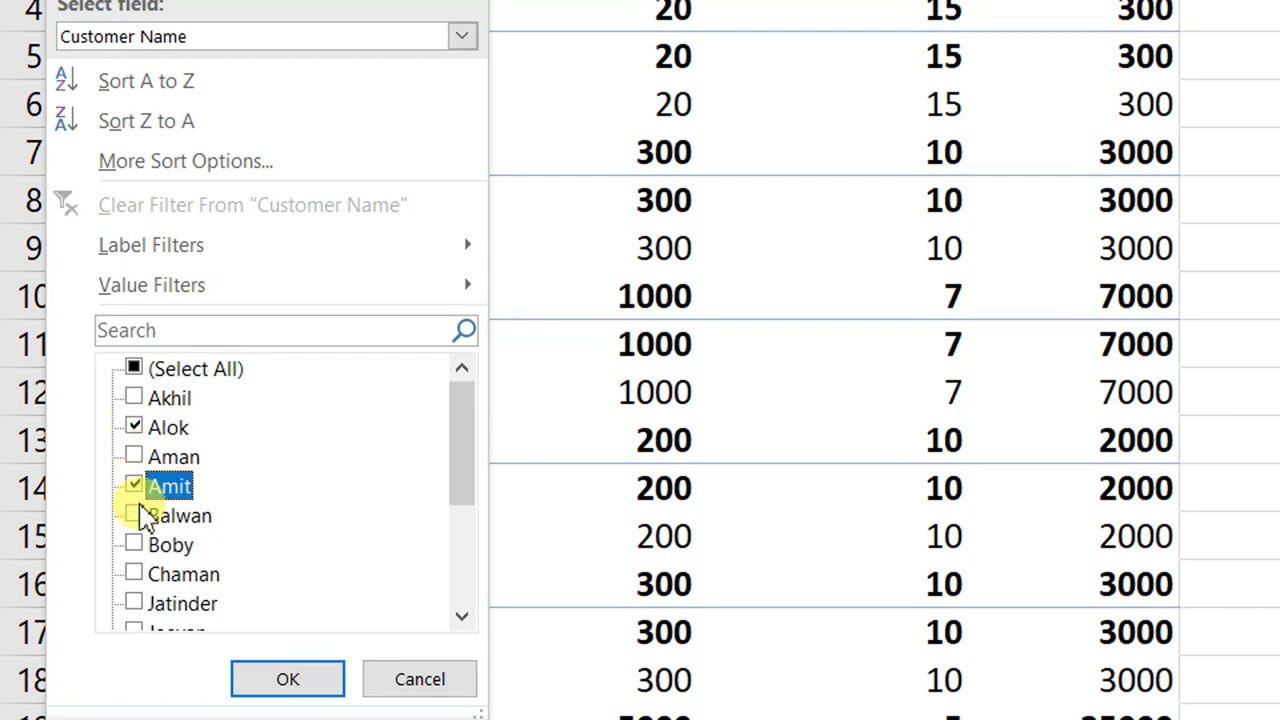
click(136, 545)
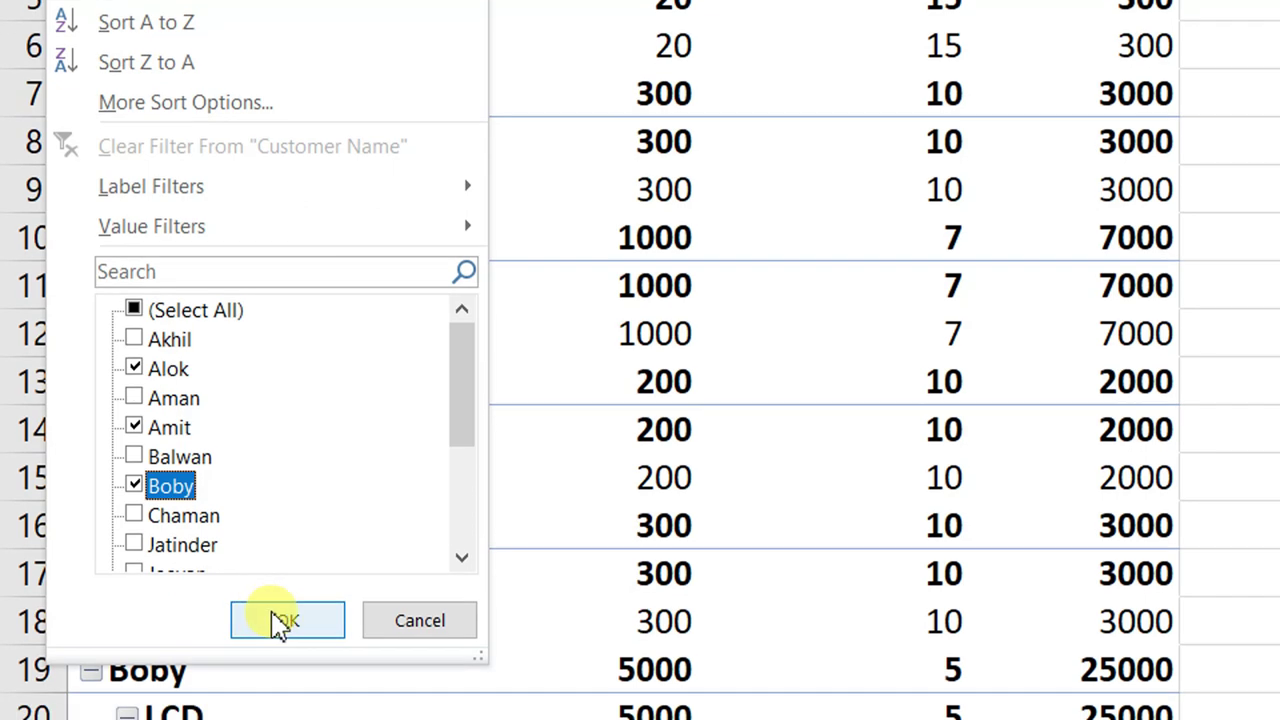
click(280, 621)
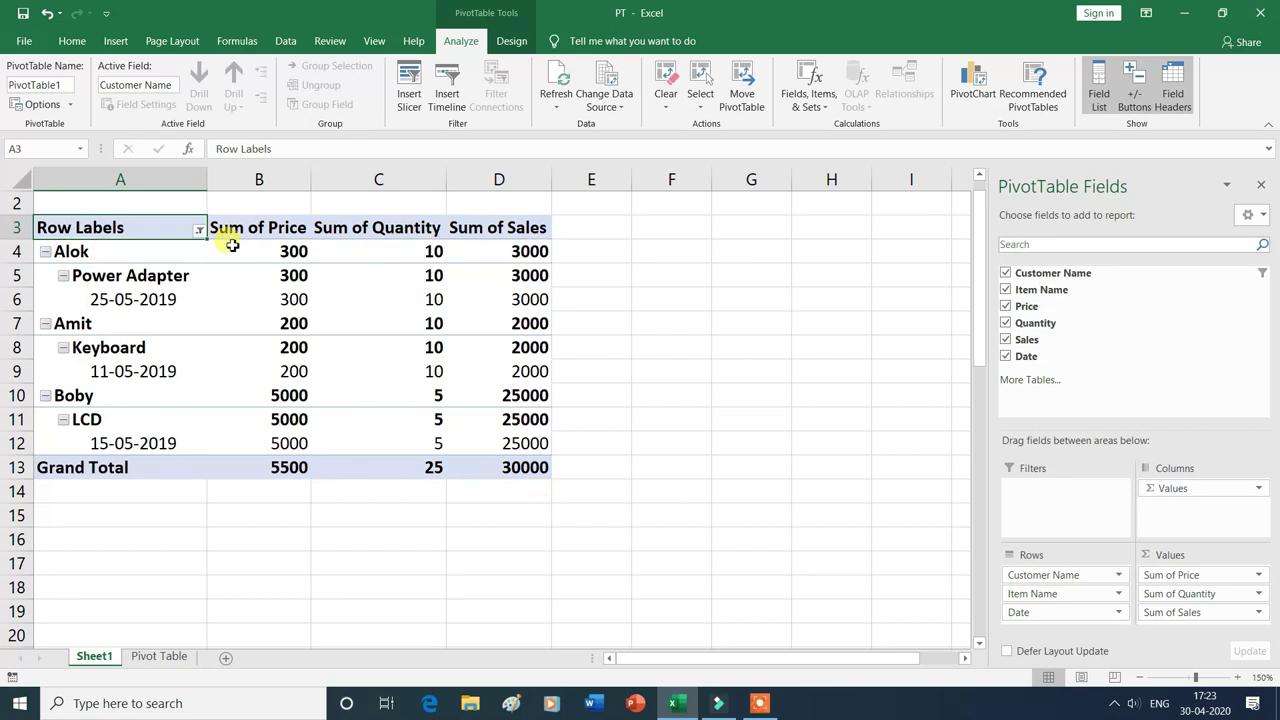
Step: Reselect all customers in the Row Labels filter and scroll through the full Z-to-A list
click(200, 232)
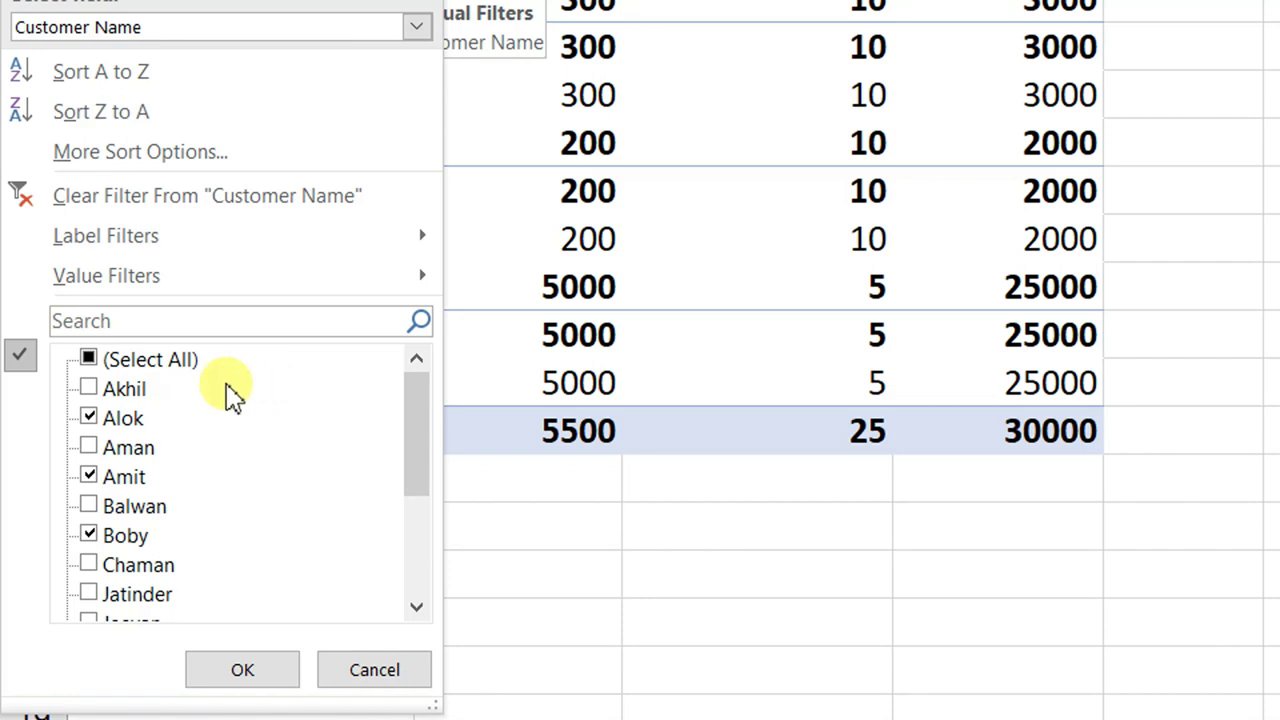
click(93, 360)
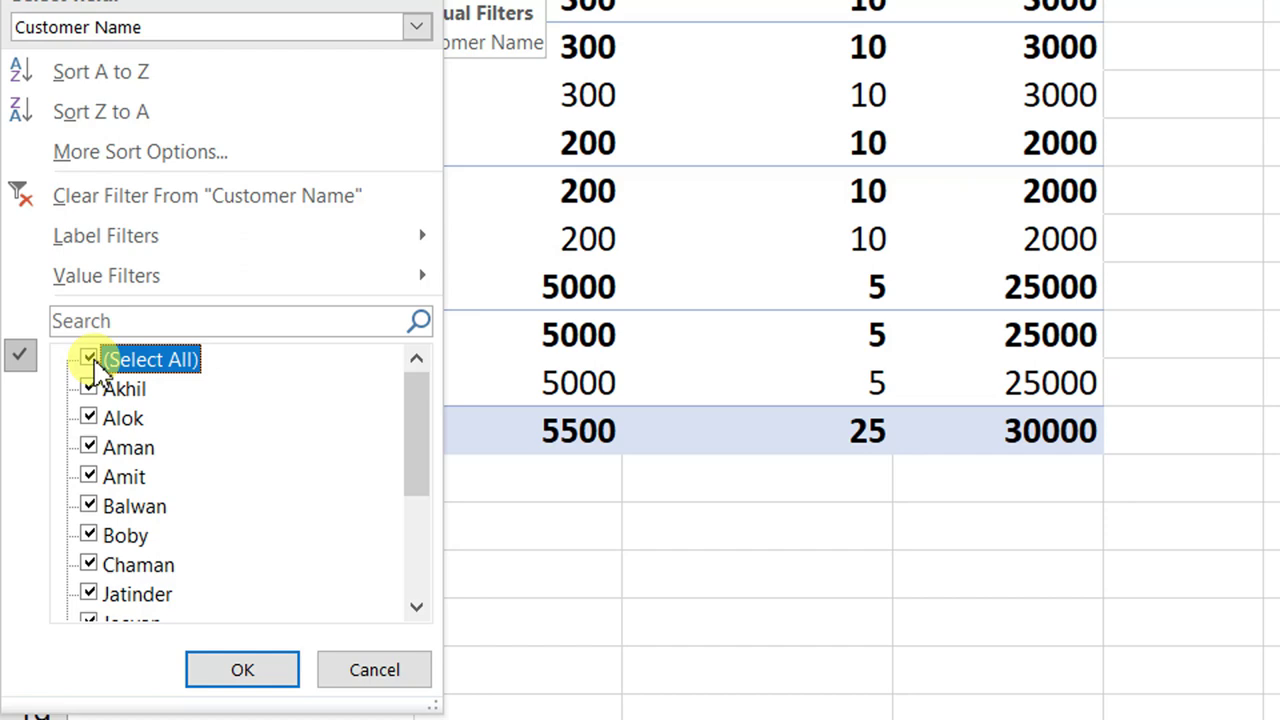
click(242, 669)
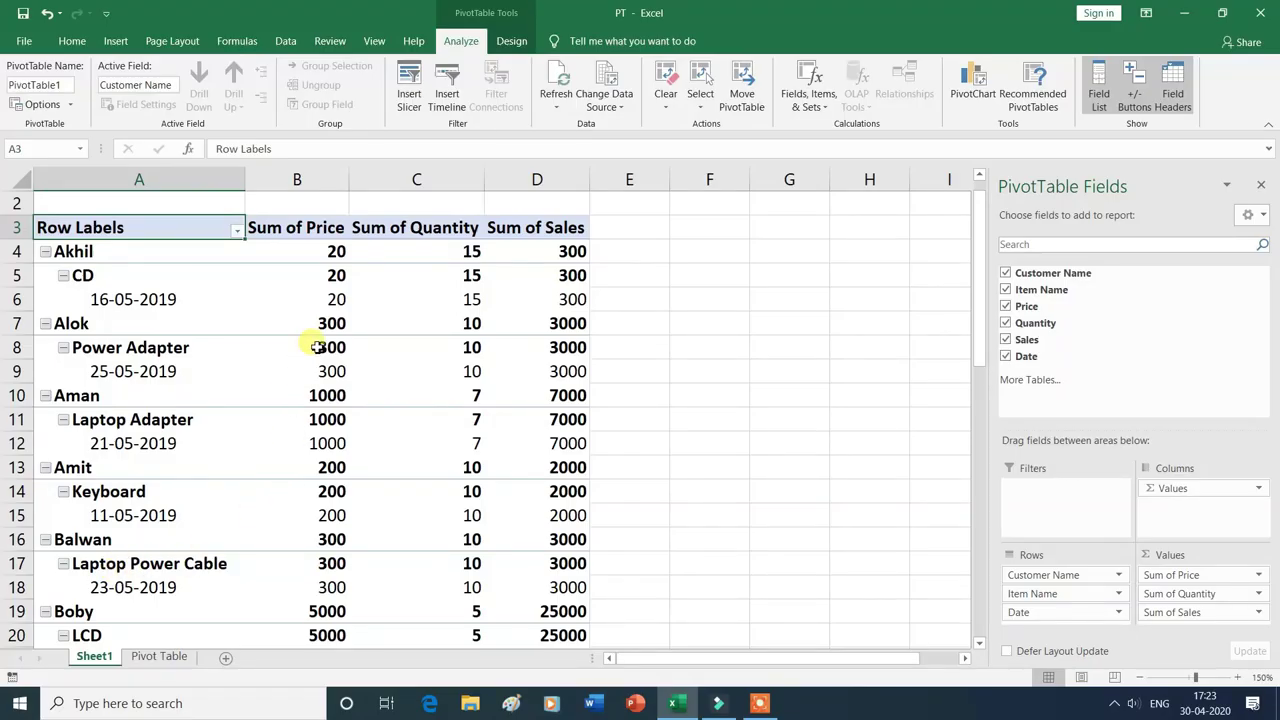
scroll(681, 405, down, 2)
scroll(681, 405, down, 2)
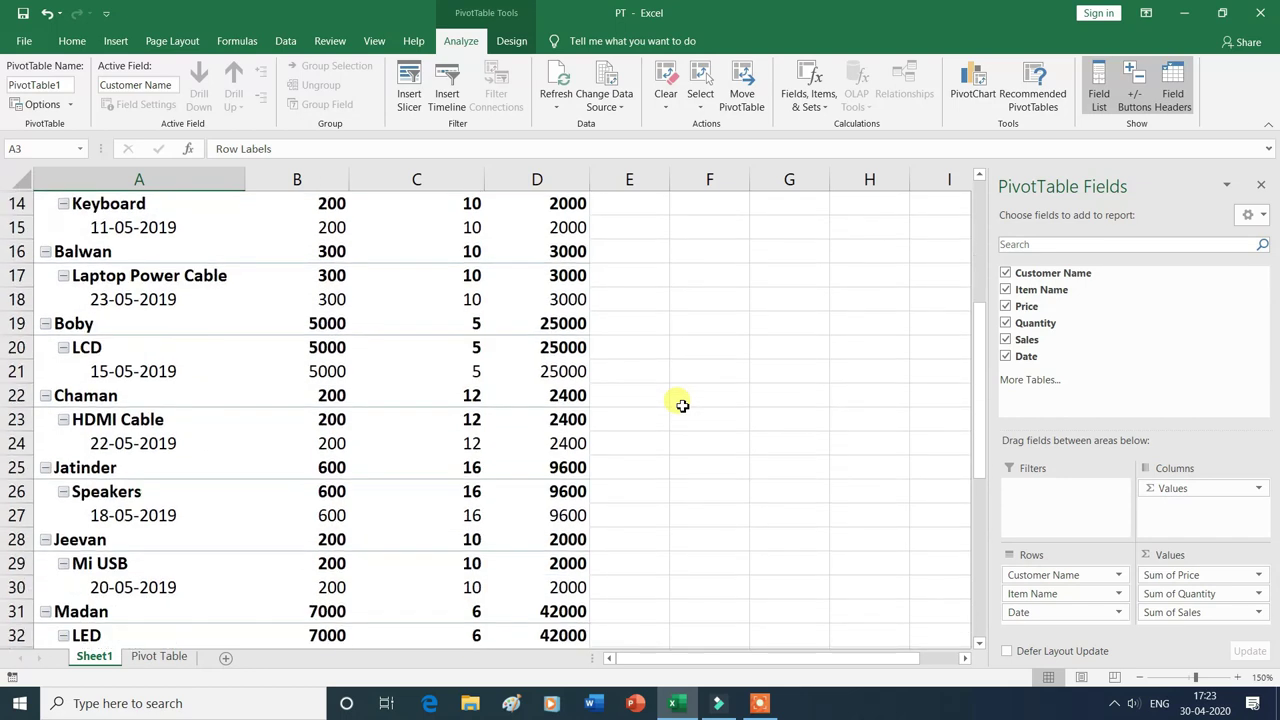
scroll(681, 405, down, 3)
scroll(681, 405, down, 1)
scroll(681, 405, down, 3)
scroll(681, 405, down, 2)
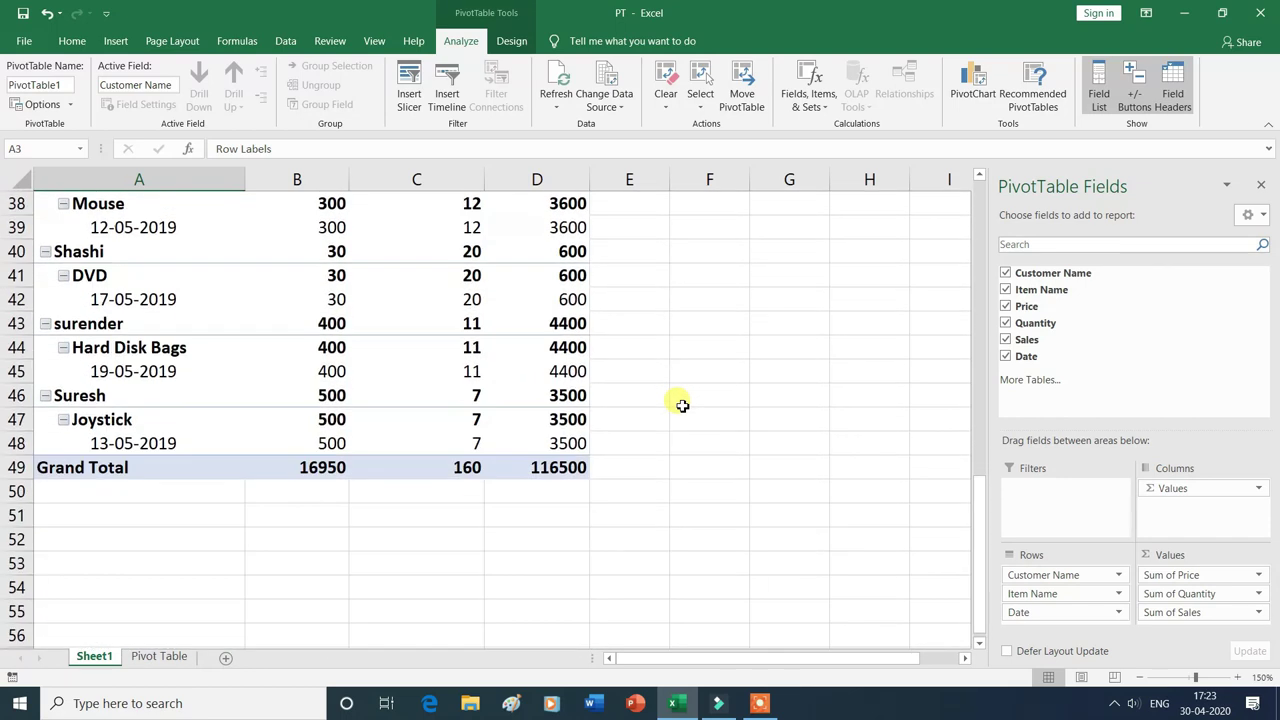
scroll(681, 405, down, 1)
scroll(681, 405, up, 5)
scroll(681, 405, up, 3)
scroll(681, 405, up, 4)
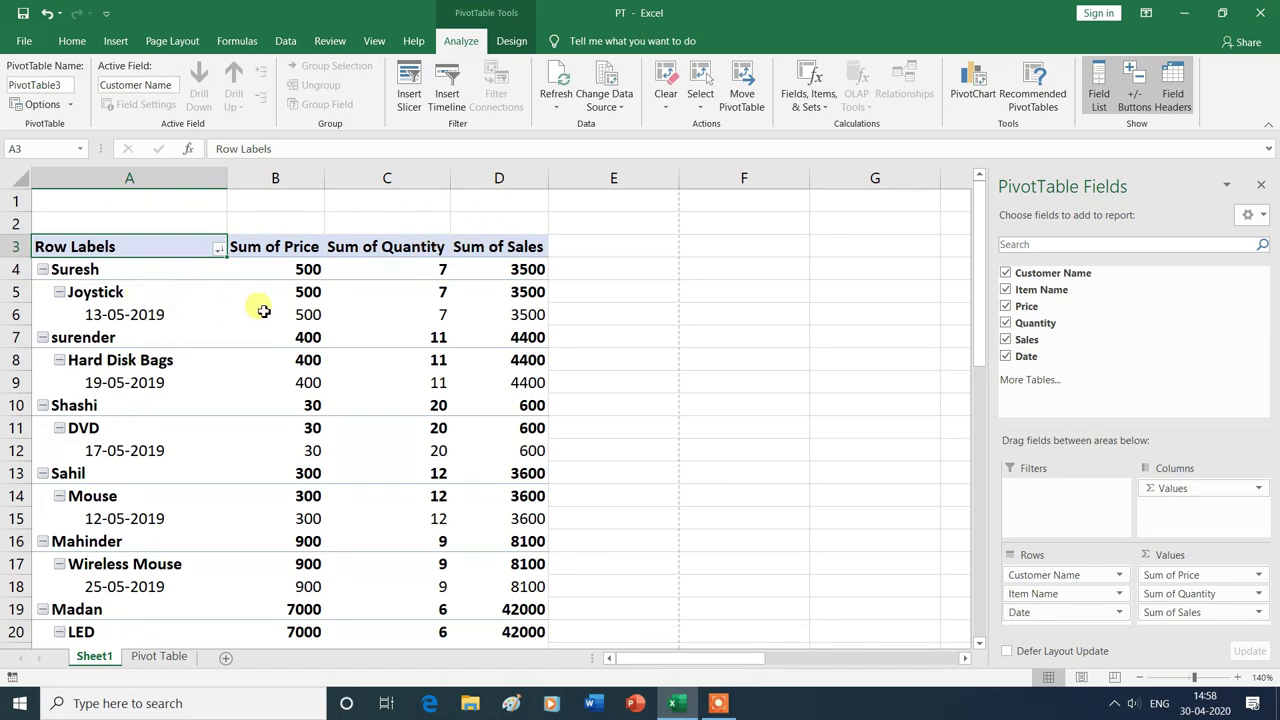
Step: Move the Date field from Rows to the Report Filter, leaving it set to (All)
click(1037, 617)
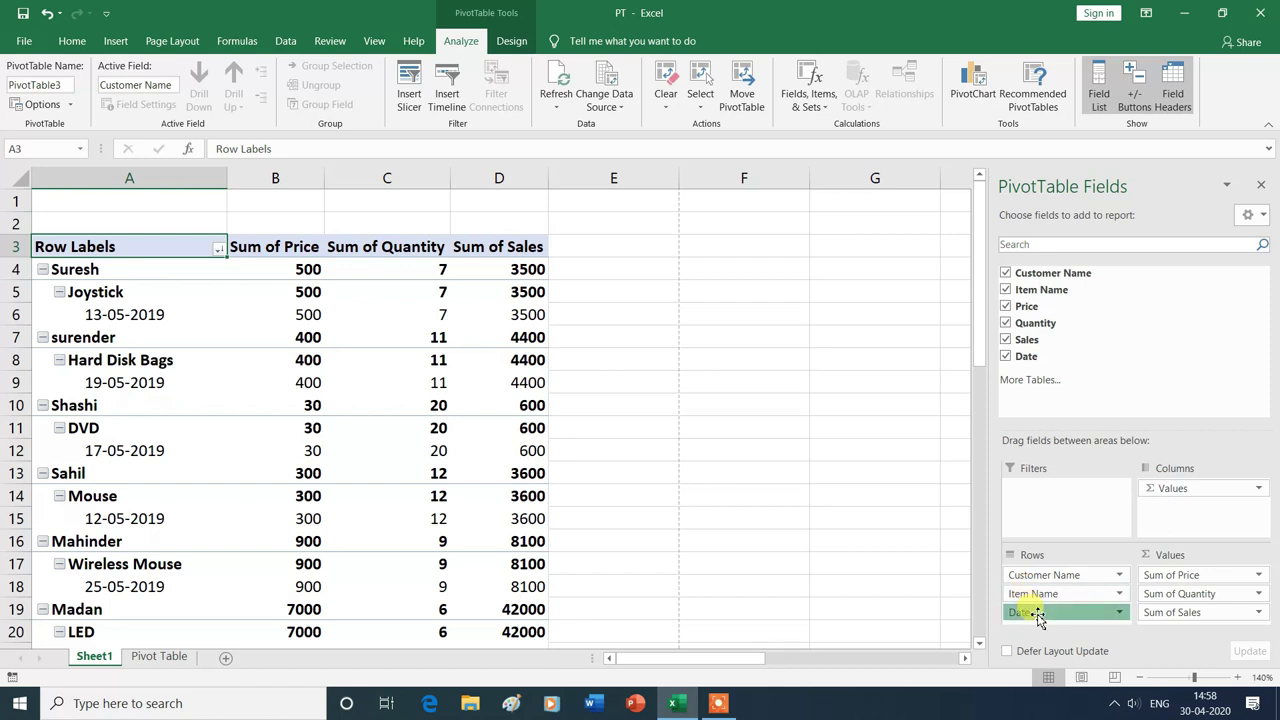
click(1037, 617)
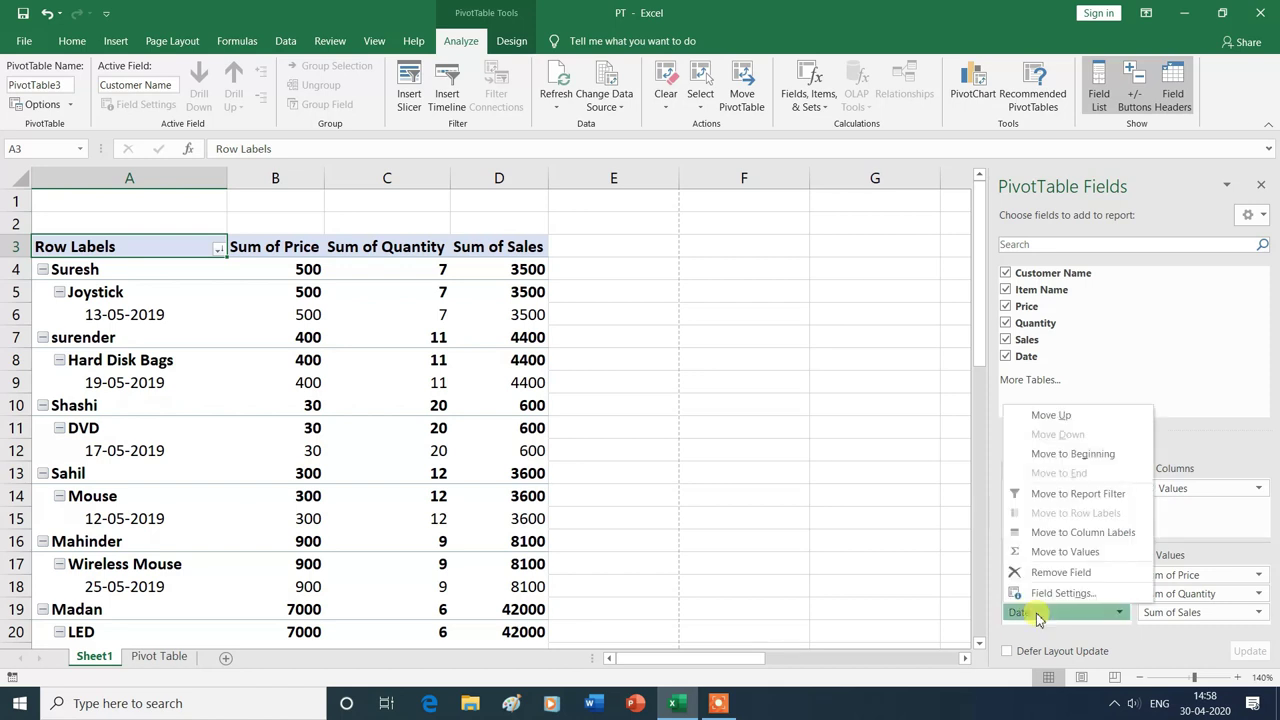
click(1037, 618)
mouse_move(1037, 617)
mouse_down()
mouse_move(1037, 505)
mouse_move(1045, 614)
mouse_up()
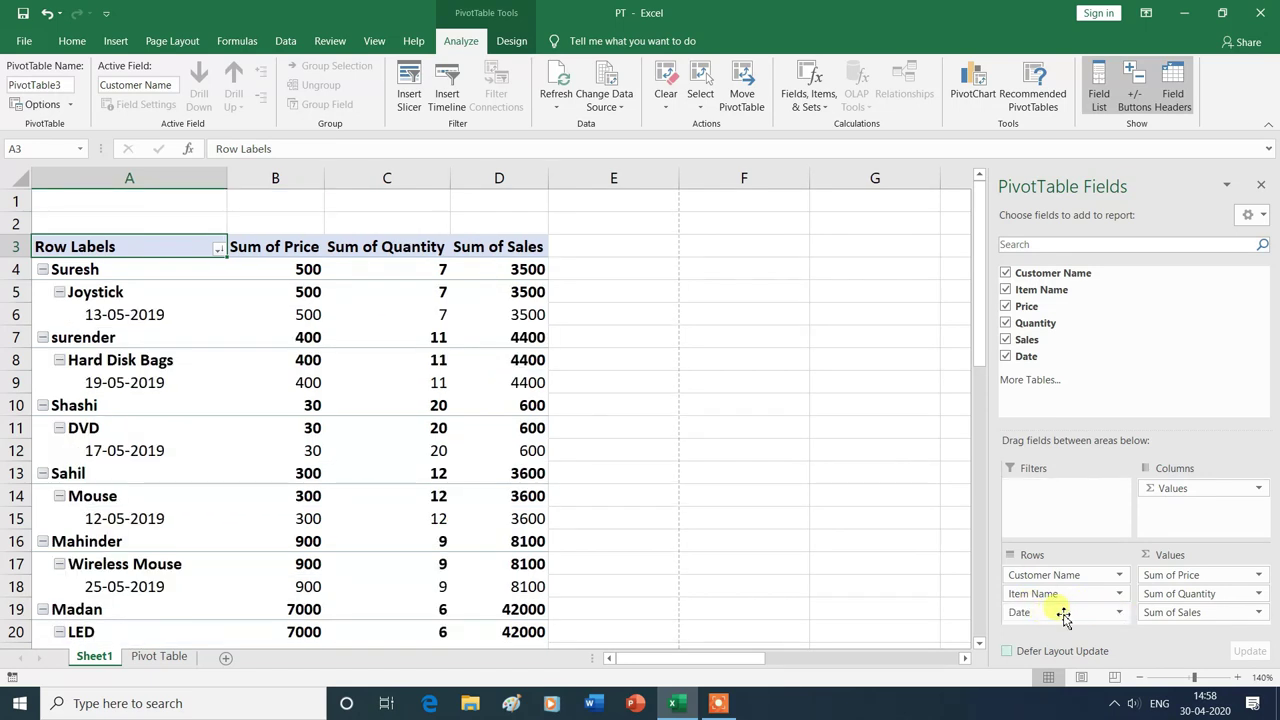
click(1119, 612)
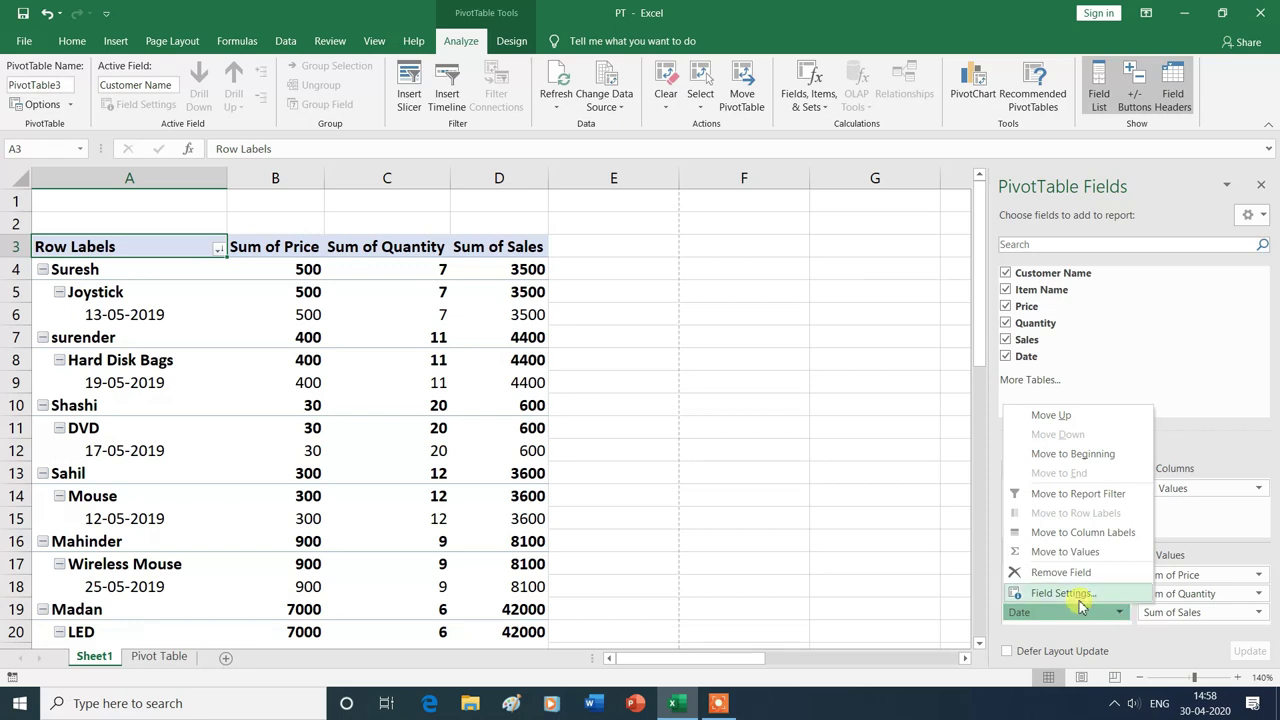
click(1075, 495)
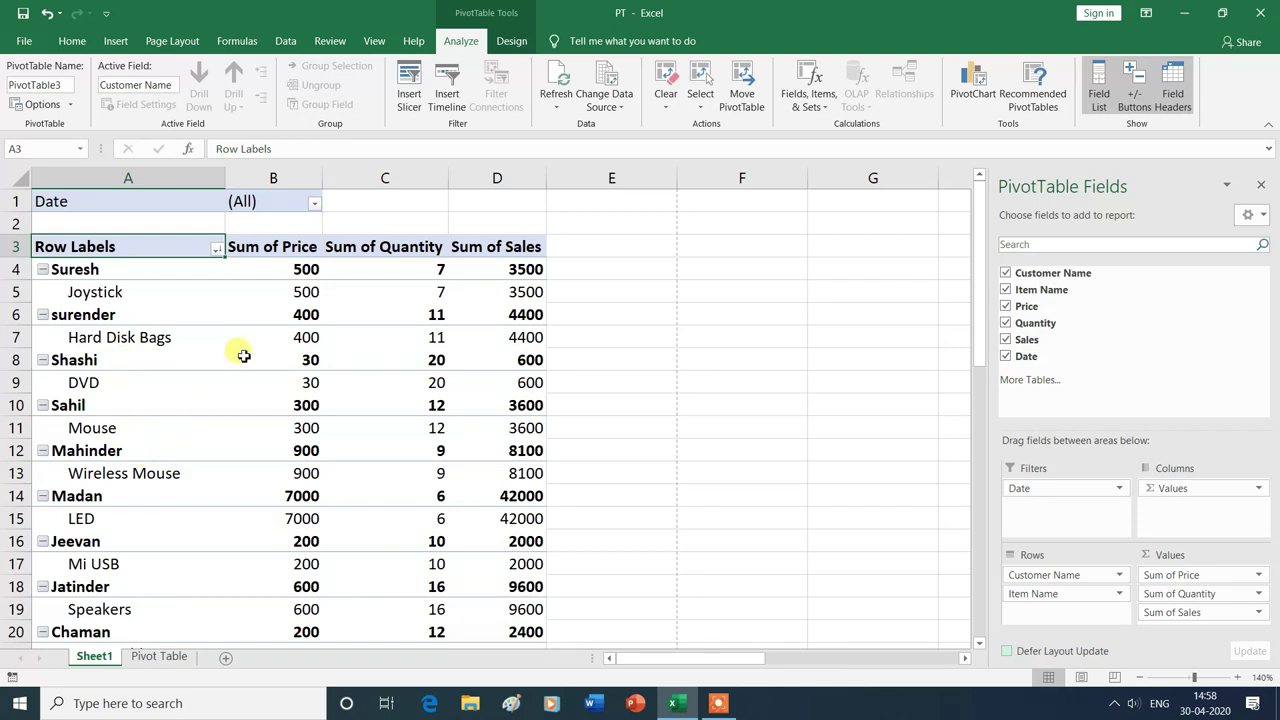
click(313, 207)
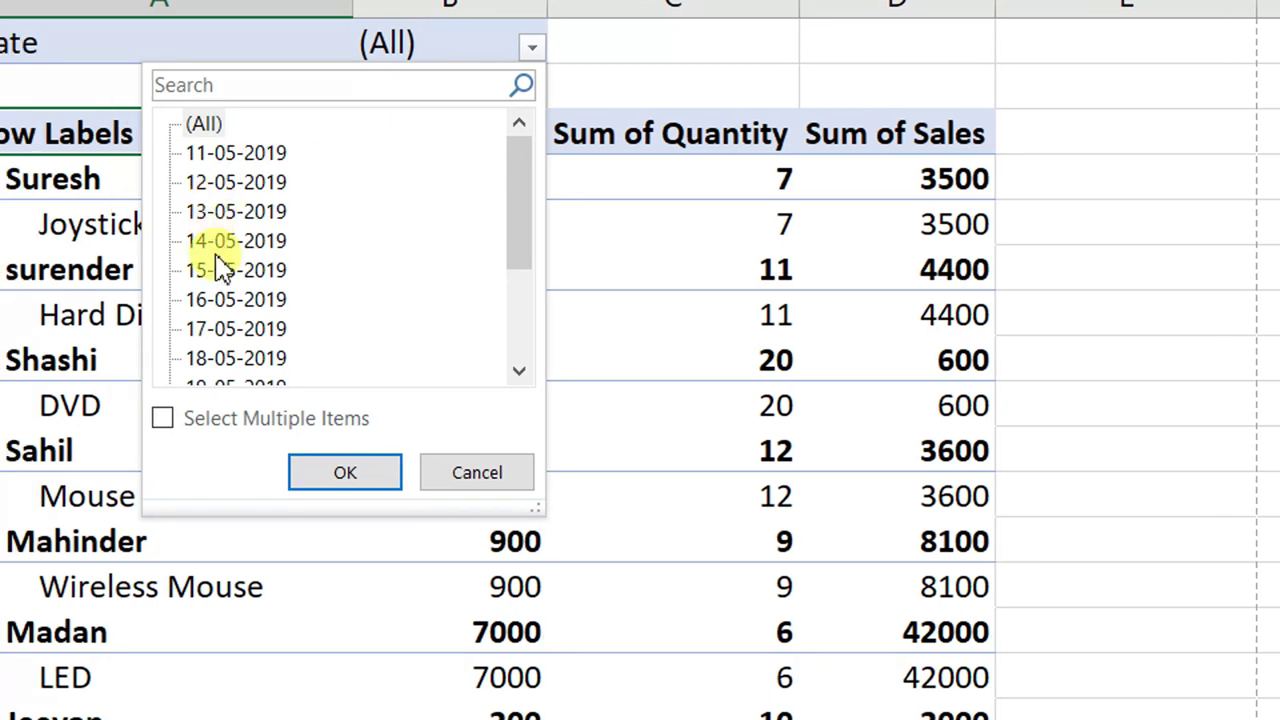
Step: Set the Date filter to 25-05-2019, leaving two customers with 11100 total sales
scroll(255, 366, down, 2)
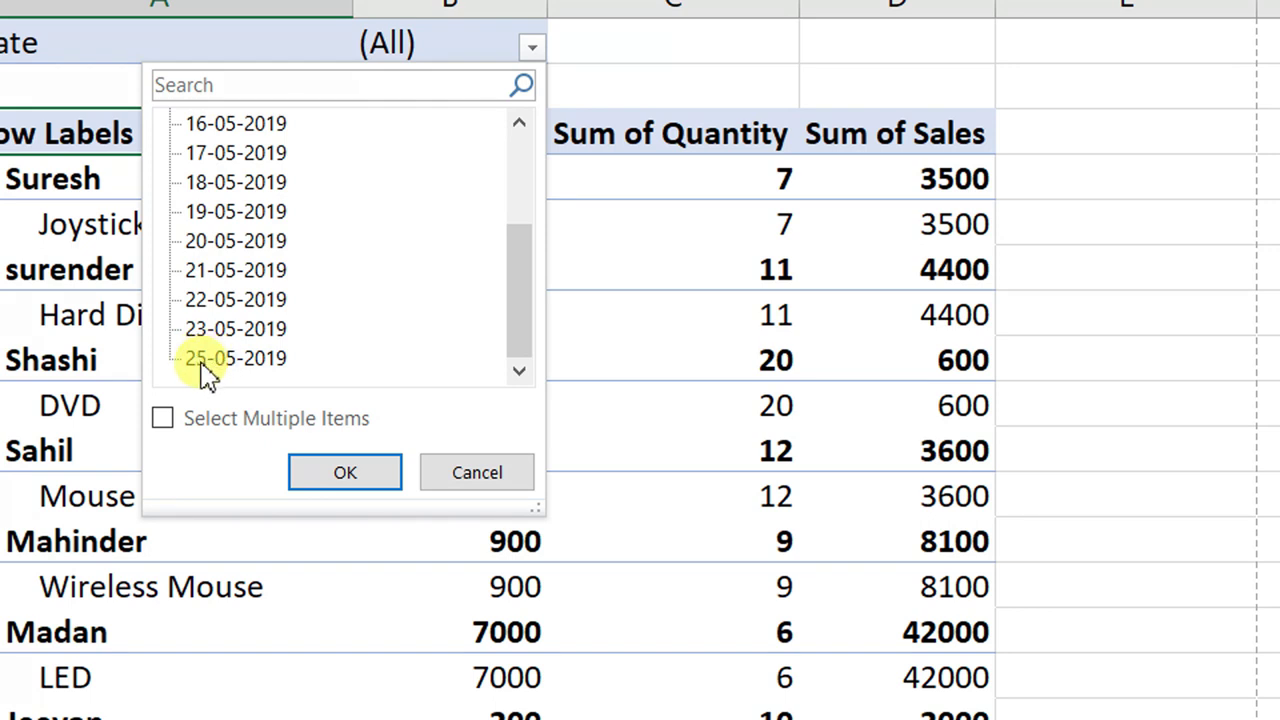
click(205, 362)
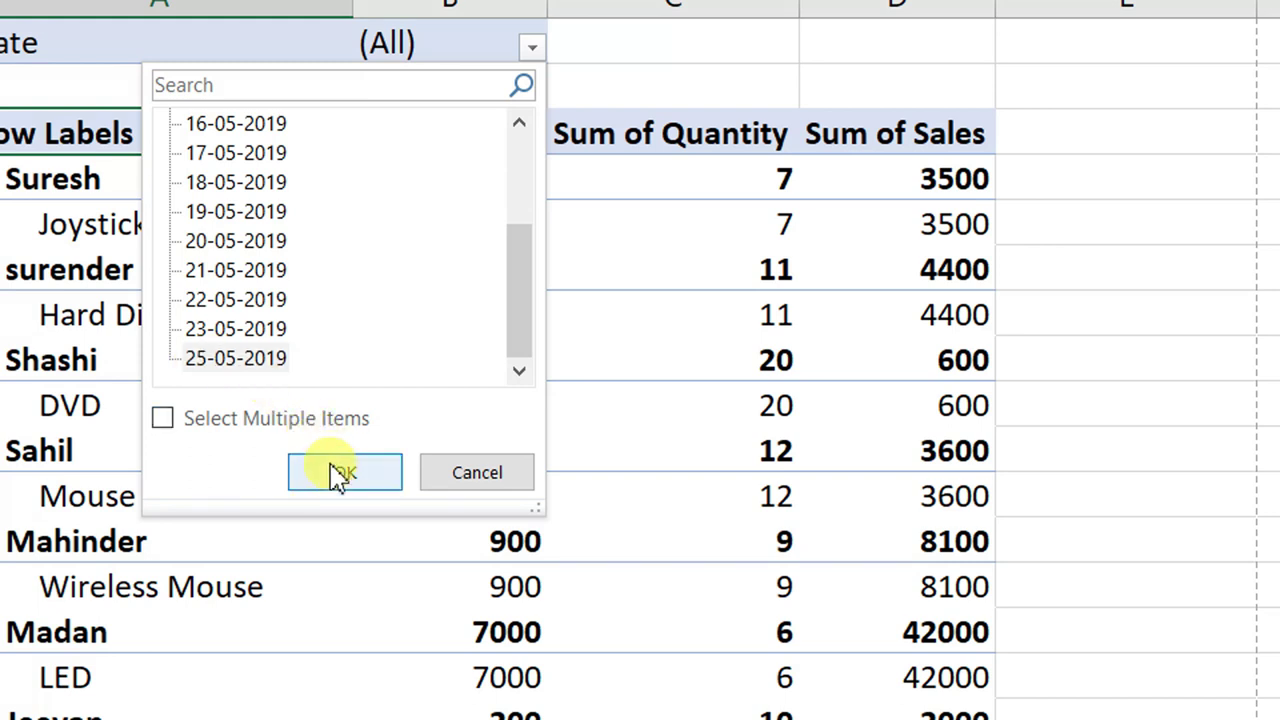
click(340, 470)
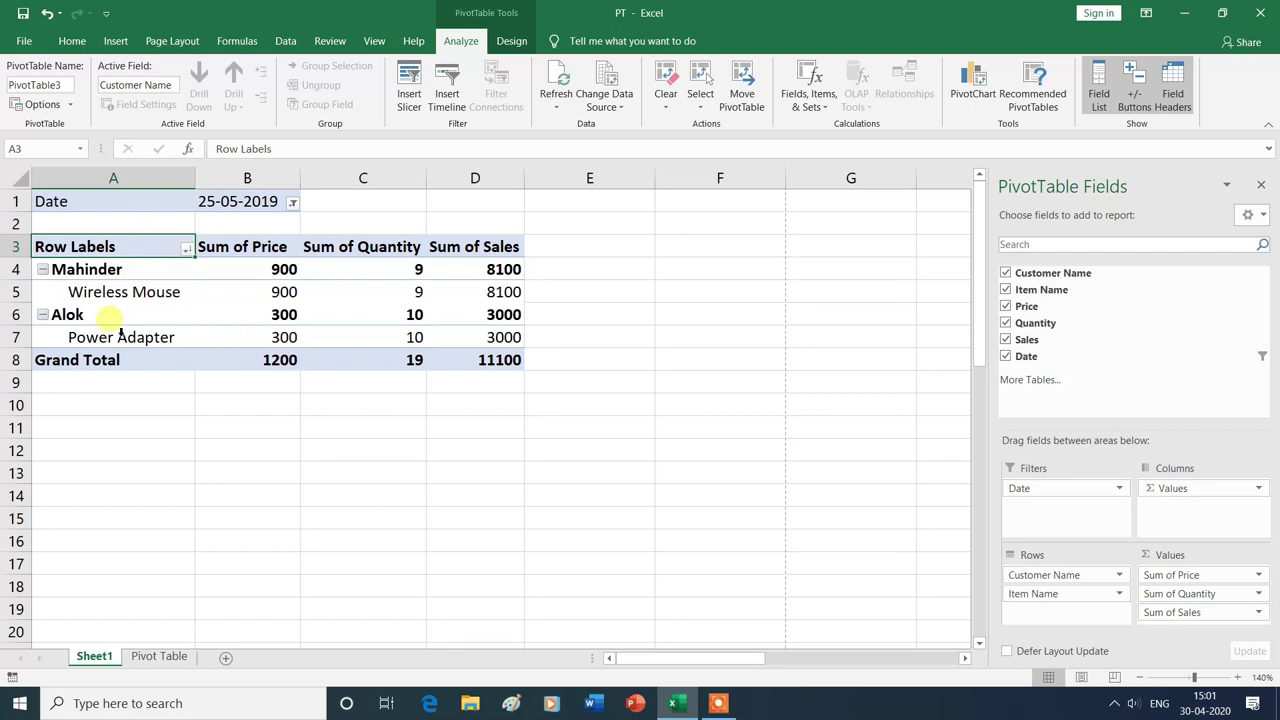
click(296, 203)
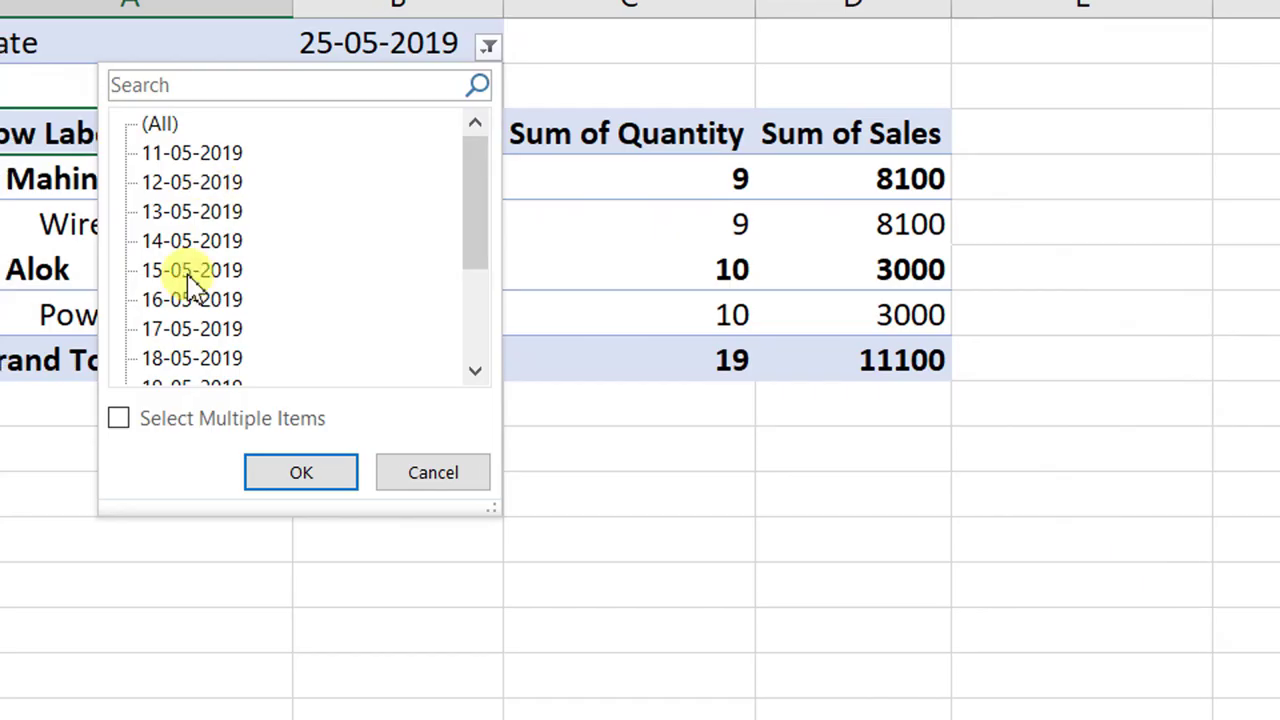
Step: Filter the Date field to 13-05-2019, 16-05-2019 and 20-05-2019
click(188, 419)
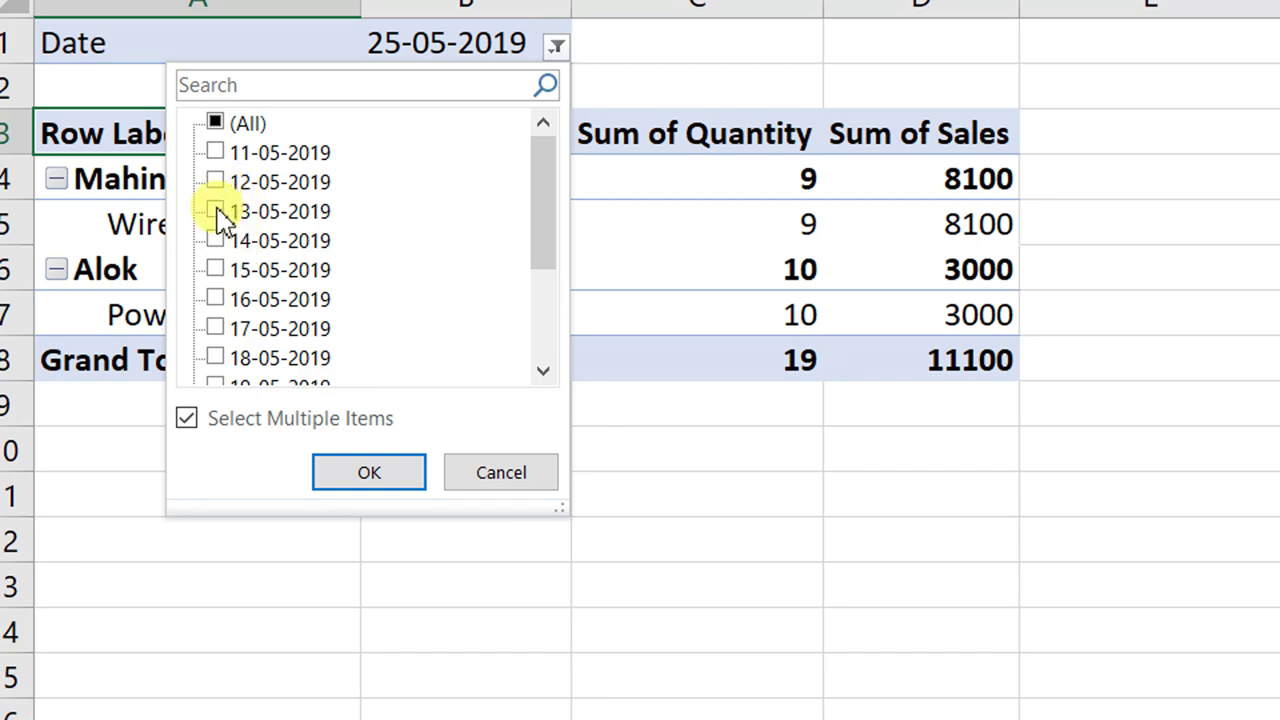
click(217, 211)
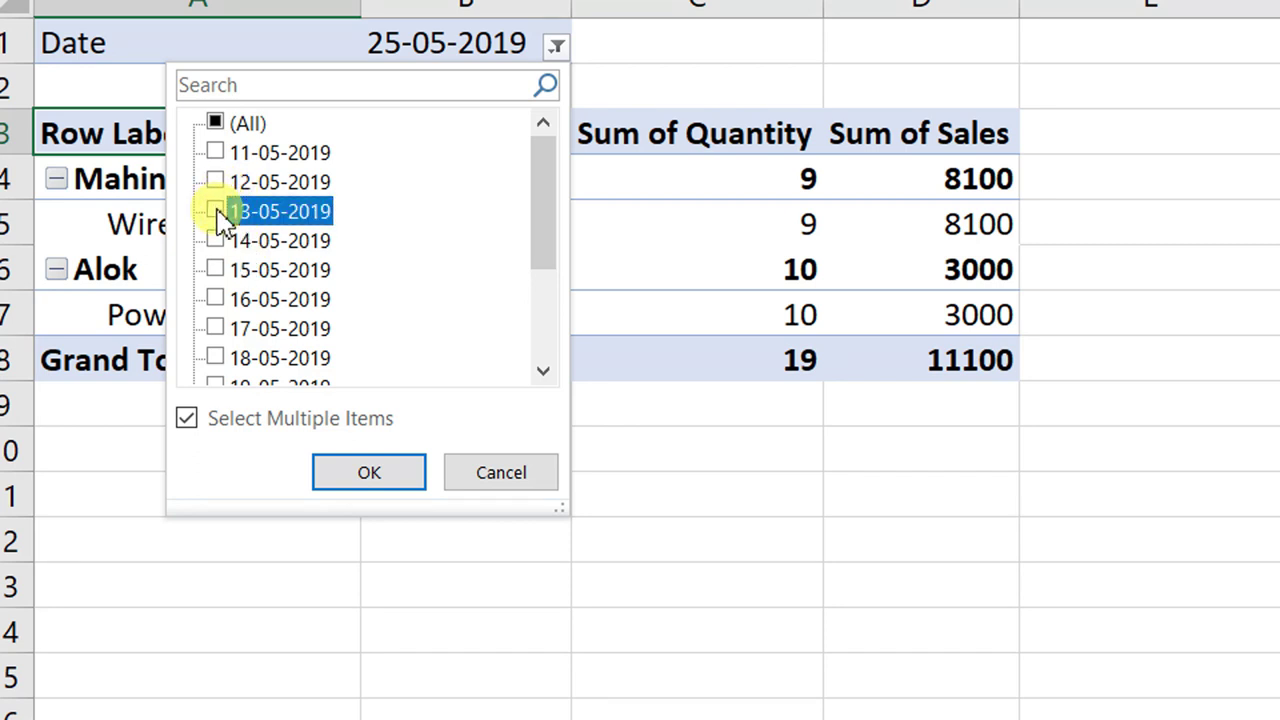
click(217, 299)
scroll(240, 333, down, 1)
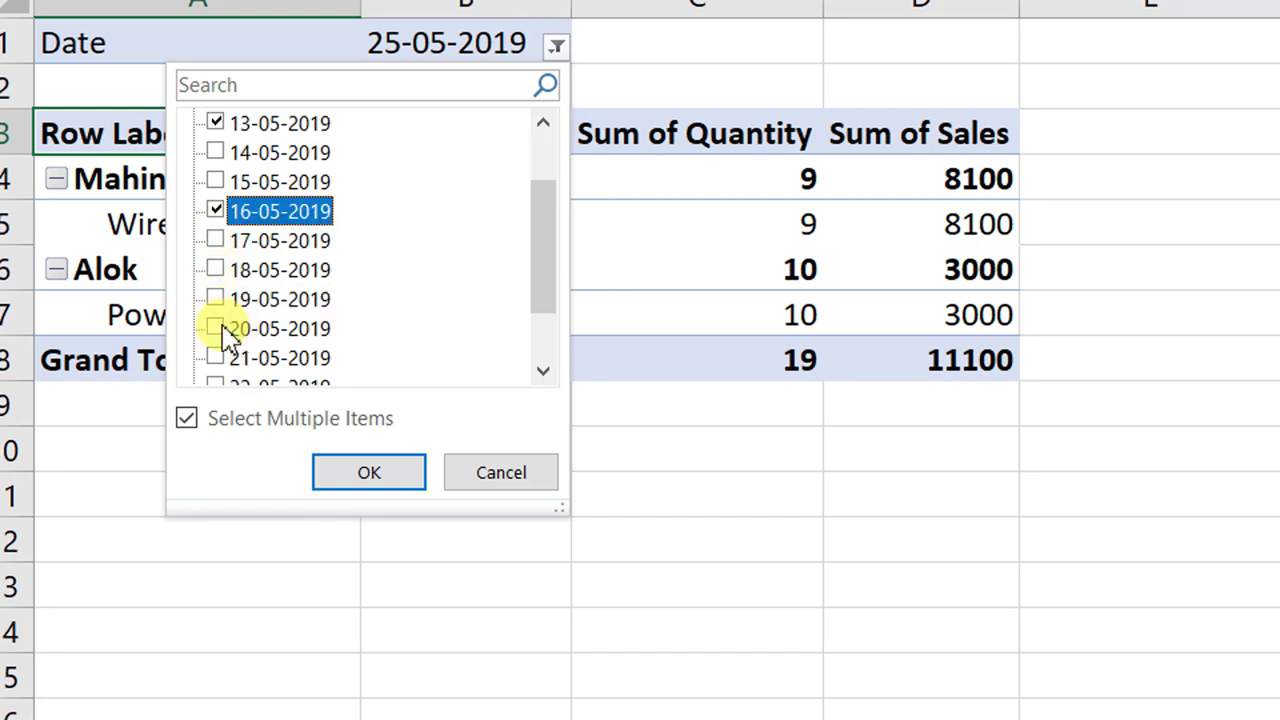
click(223, 325)
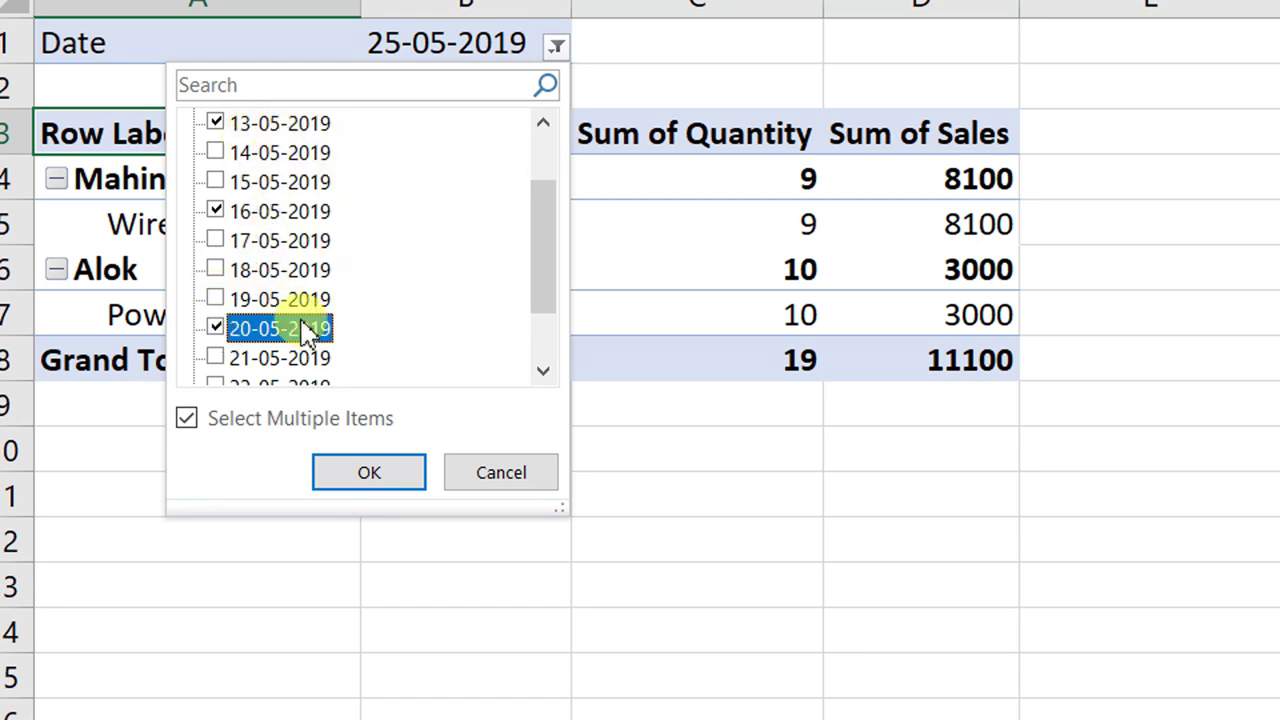
click(370, 473)
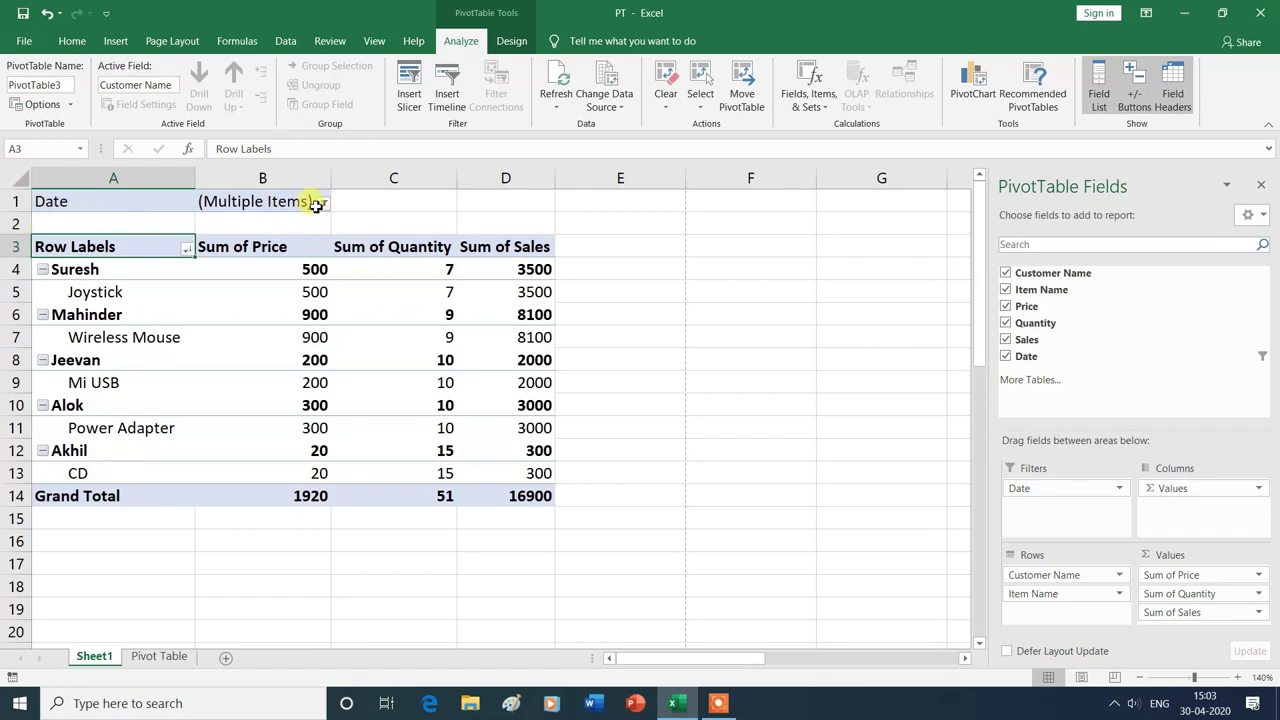
Step: Set the Date filter back to (All) so every customer shows again
click(327, 203)
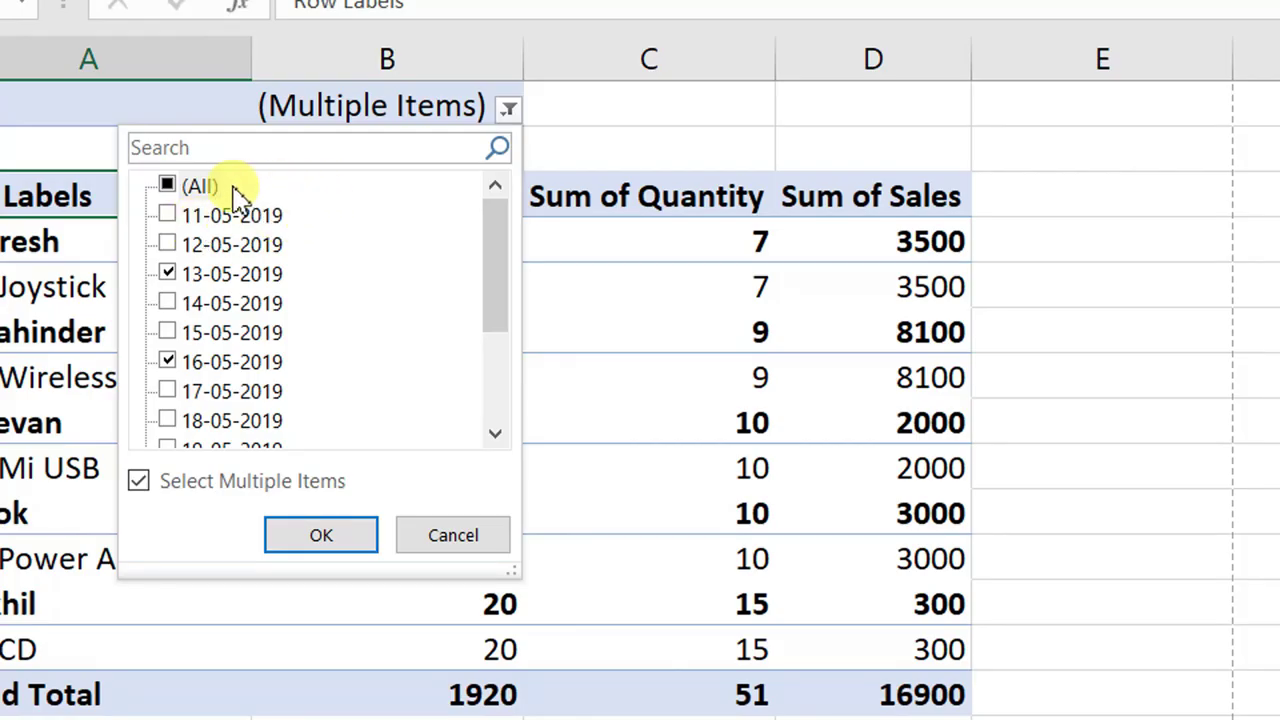
click(188, 186)
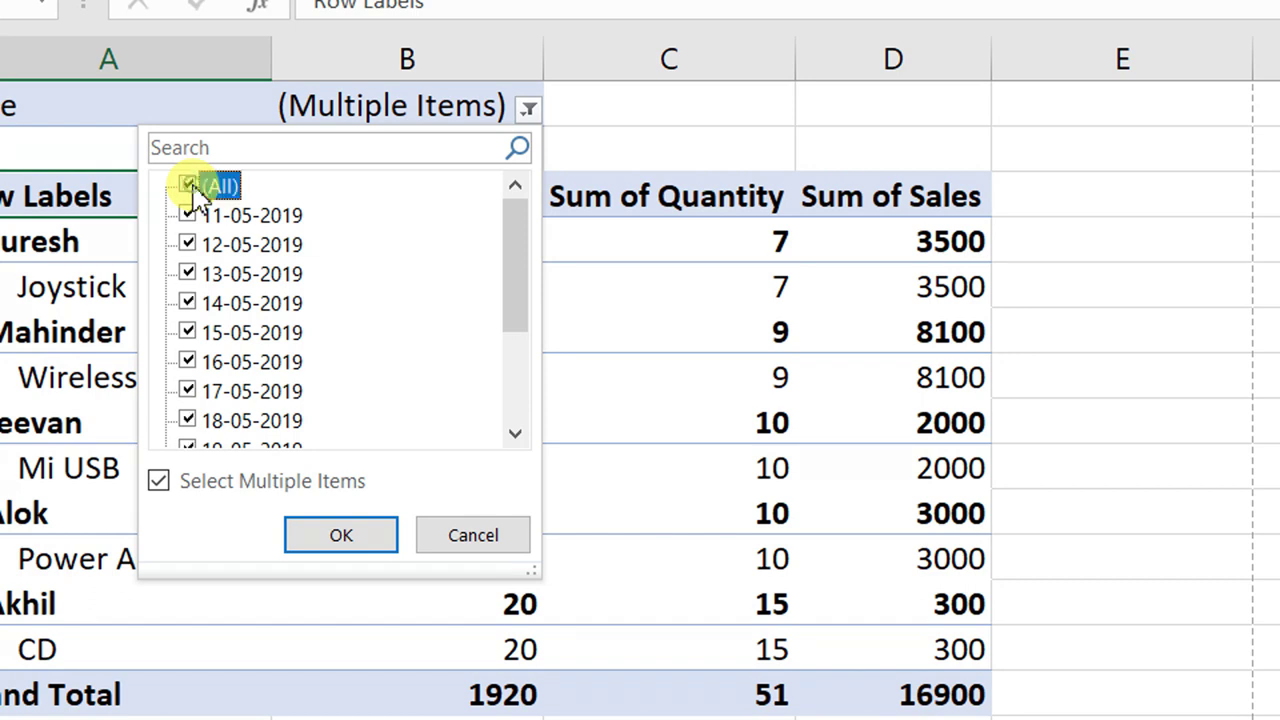
click(340, 538)
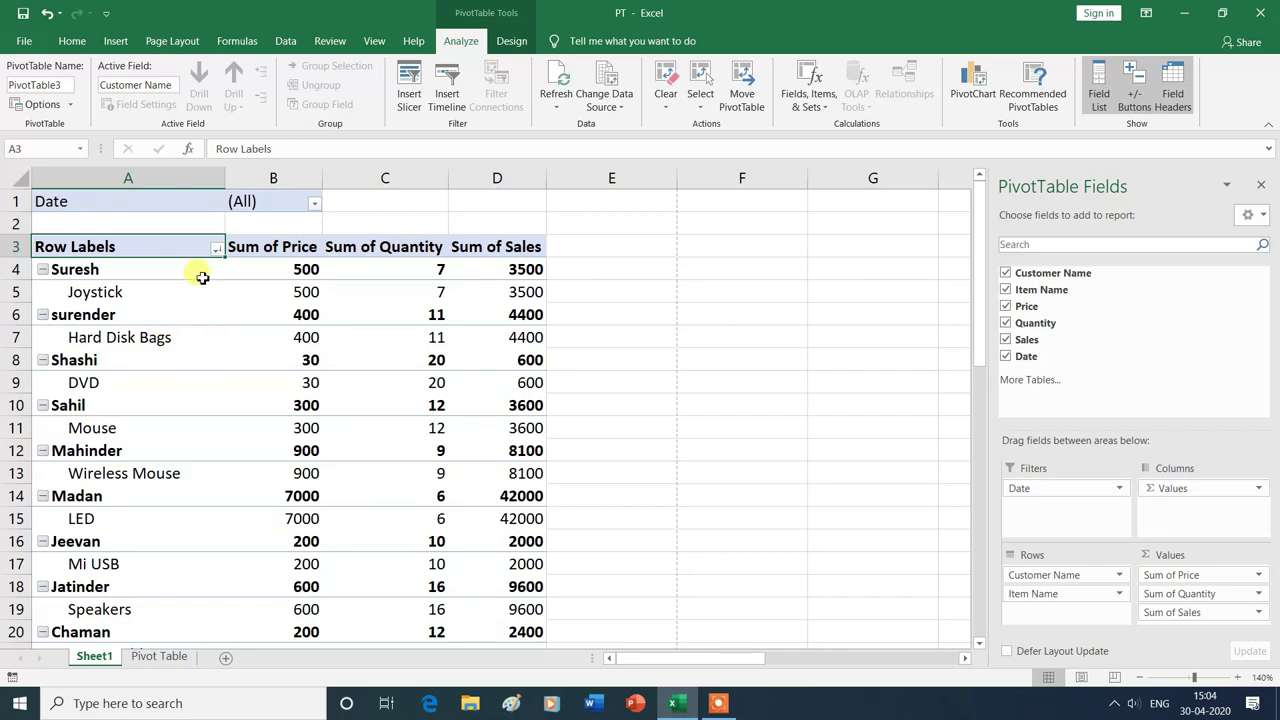
Step: Remove the Quantity field so only Price and Sales remain in the PivotTable
scroll(210, 606, down, 3)
scroll(210, 606, down, 1)
scroll(210, 606, down, 3)
scroll(210, 605, up, 6)
scroll(210, 605, up, 1)
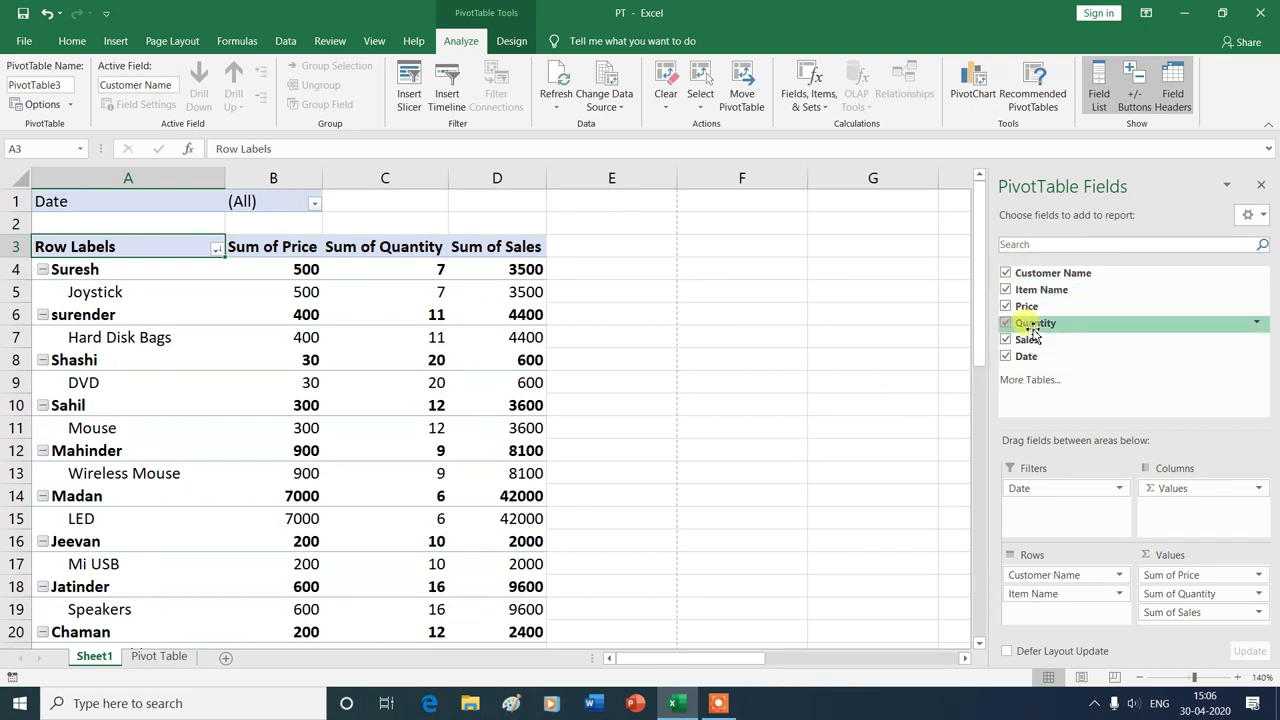
click(1006, 323)
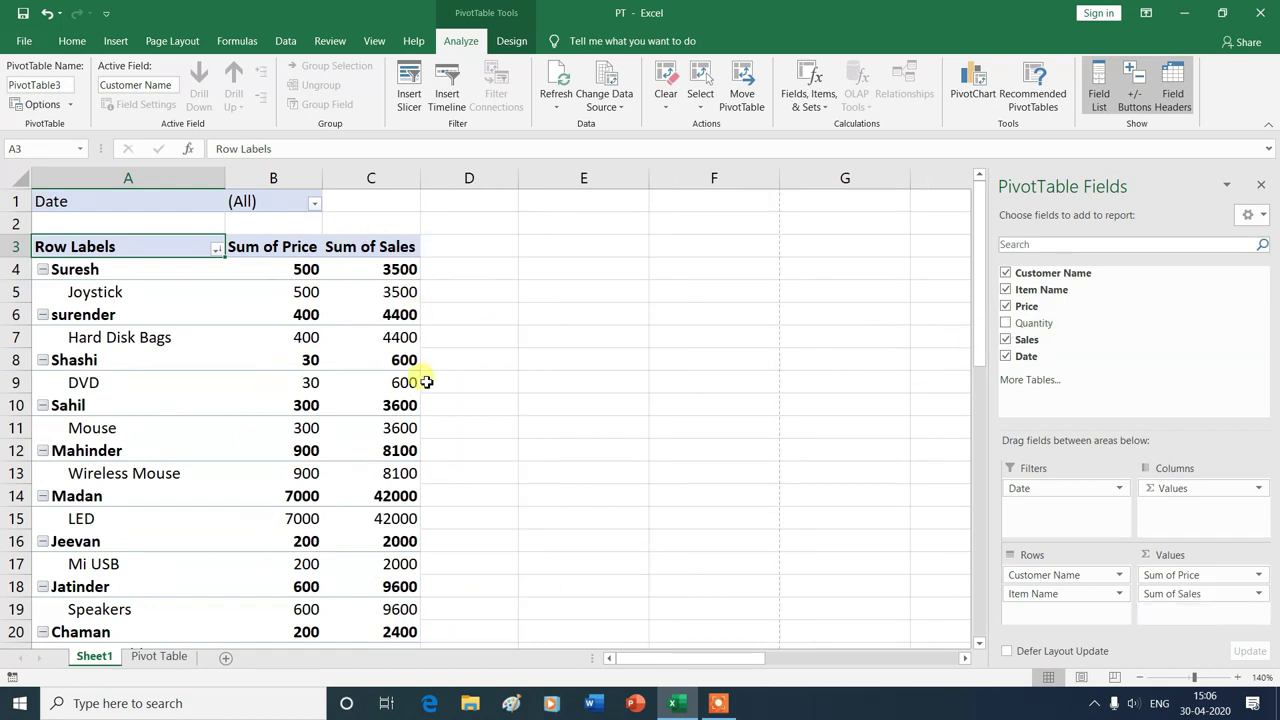
Step: Check a few pivot cells, then try Date as a row field before returning it to Filters
click(300, 360)
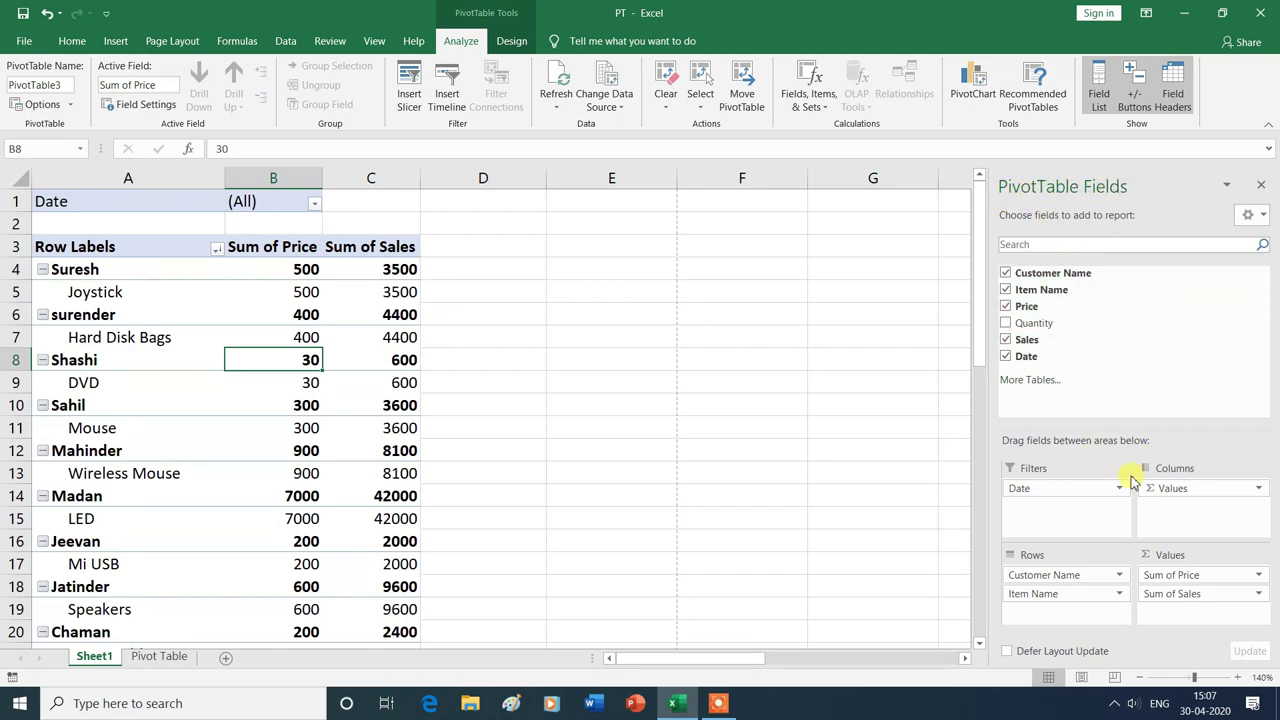
click(862, 388)
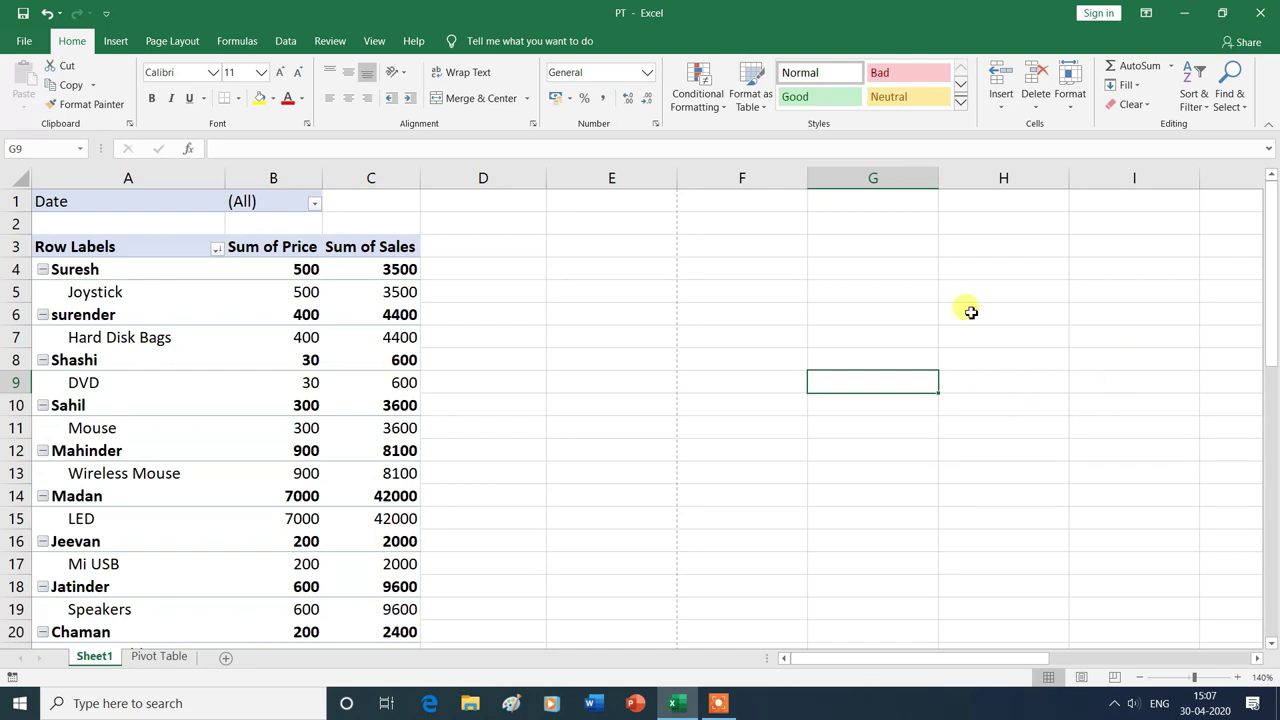
click(163, 389)
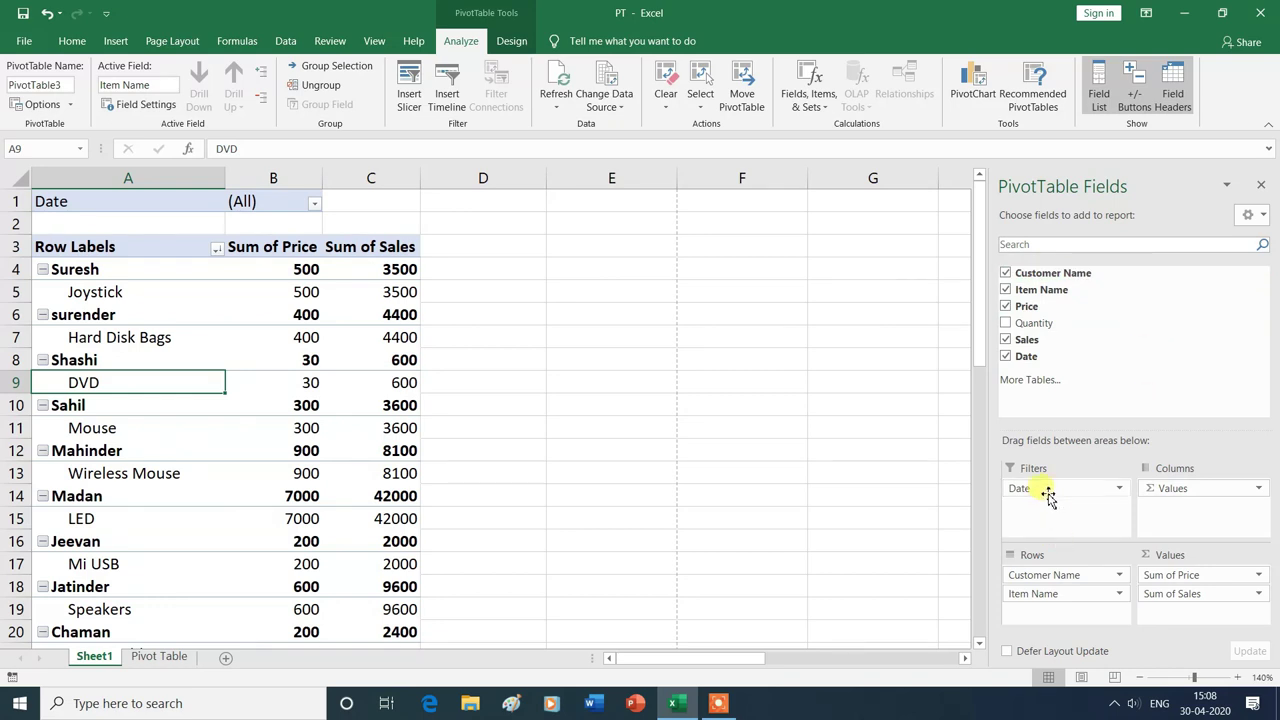
drag(1027, 497, 1058, 617)
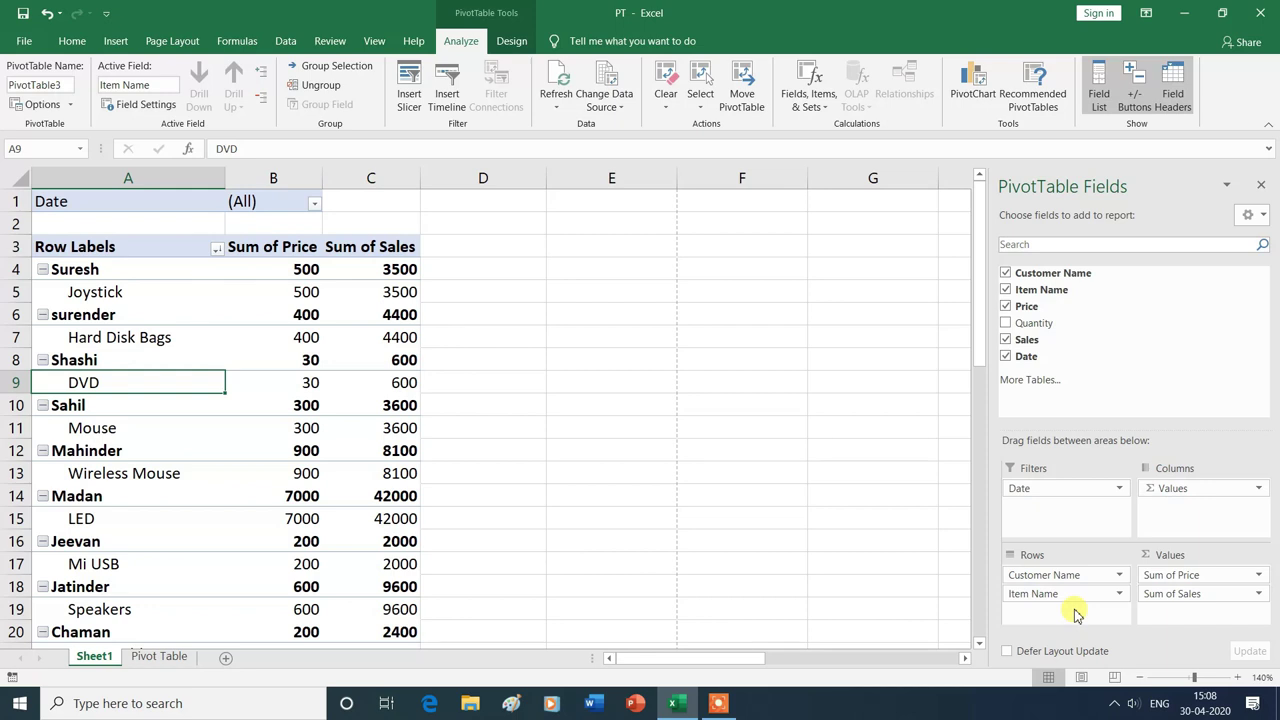
drag(1075, 614, 1122, 492)
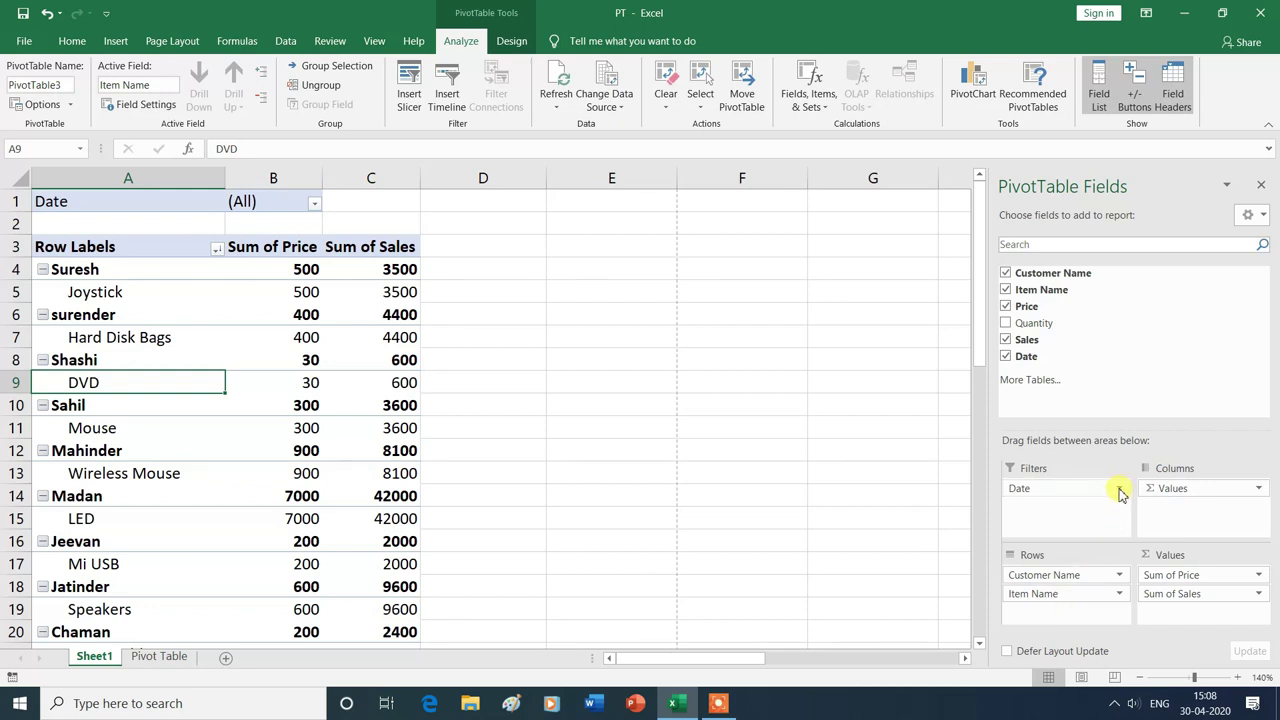
click(1120, 492)
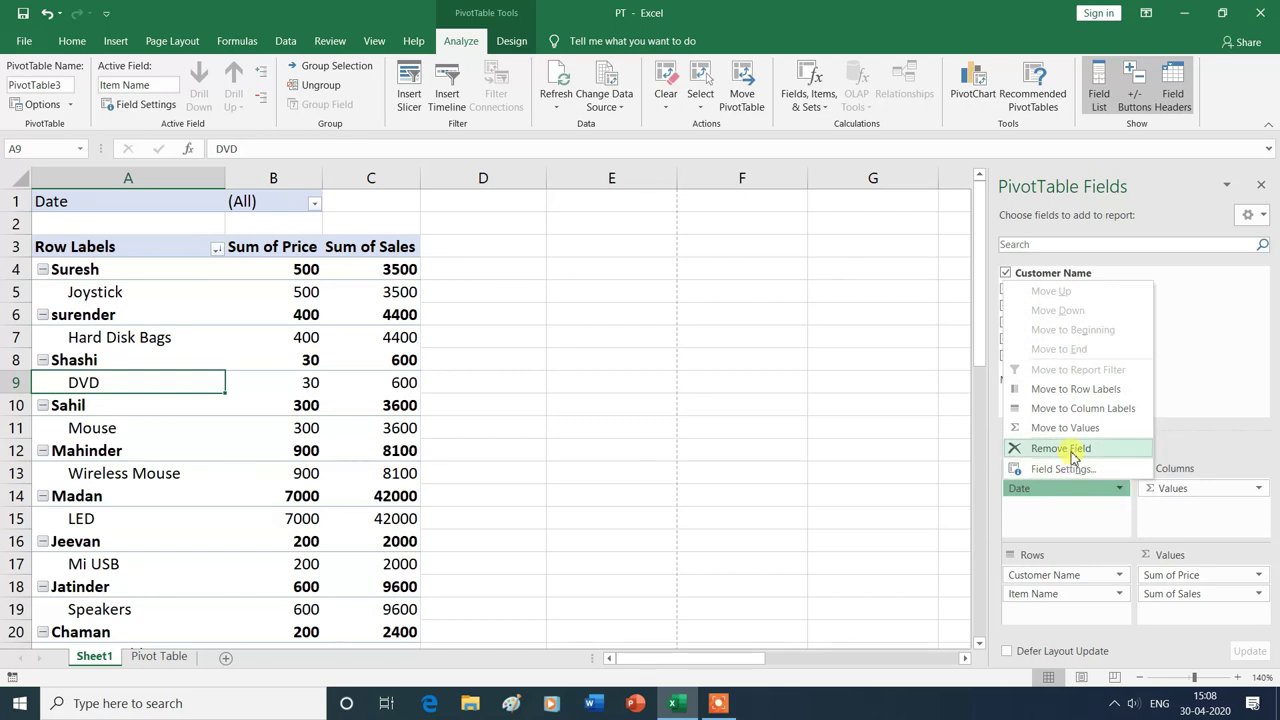
click(1064, 389)
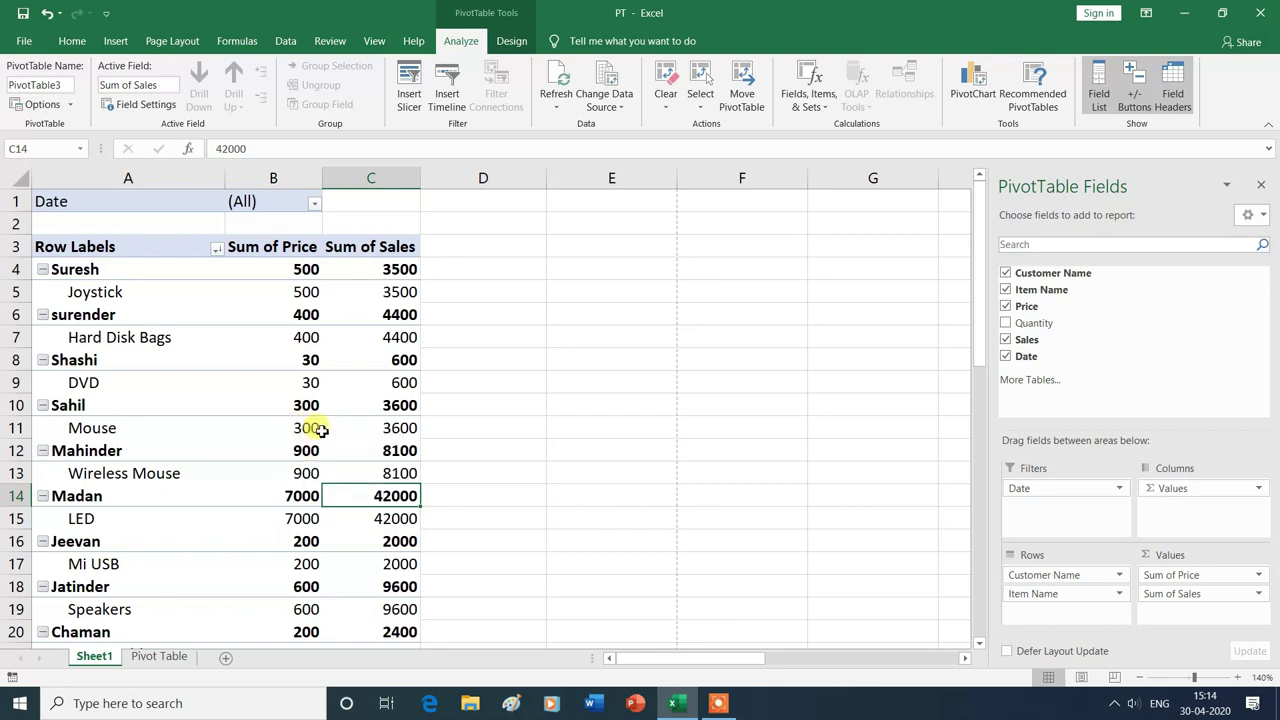
click(316, 428)
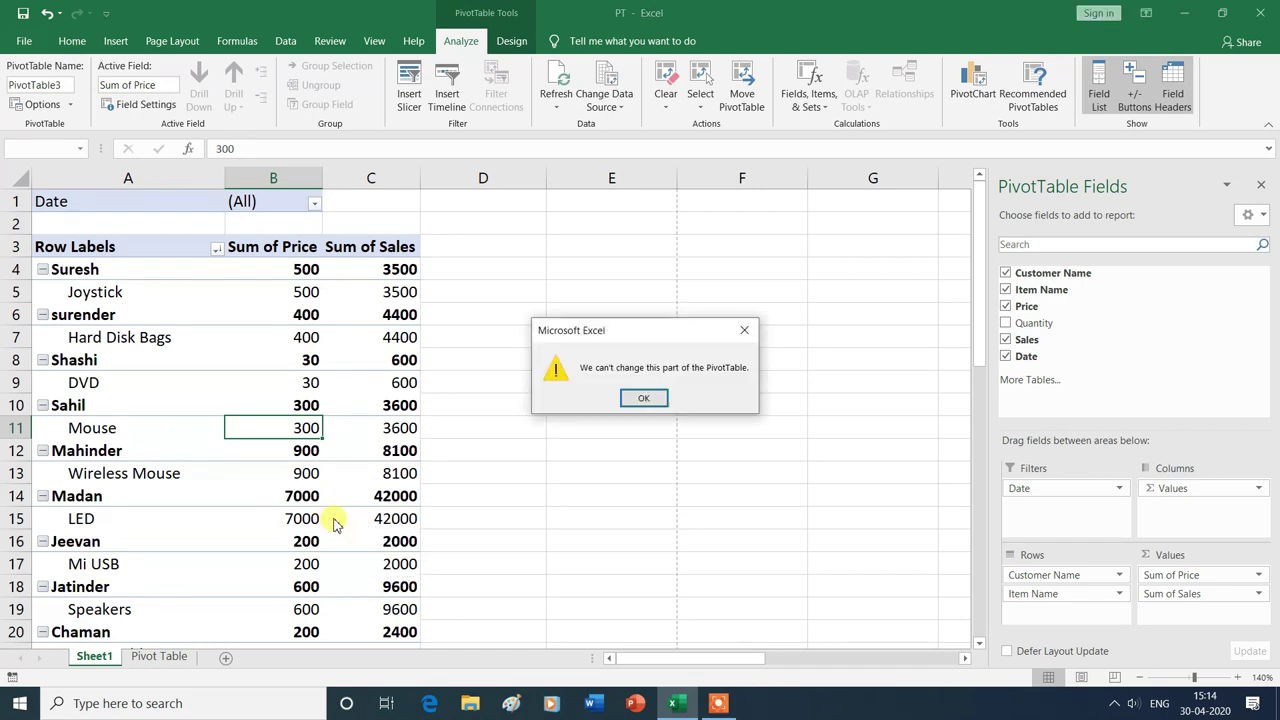
click(648, 398)
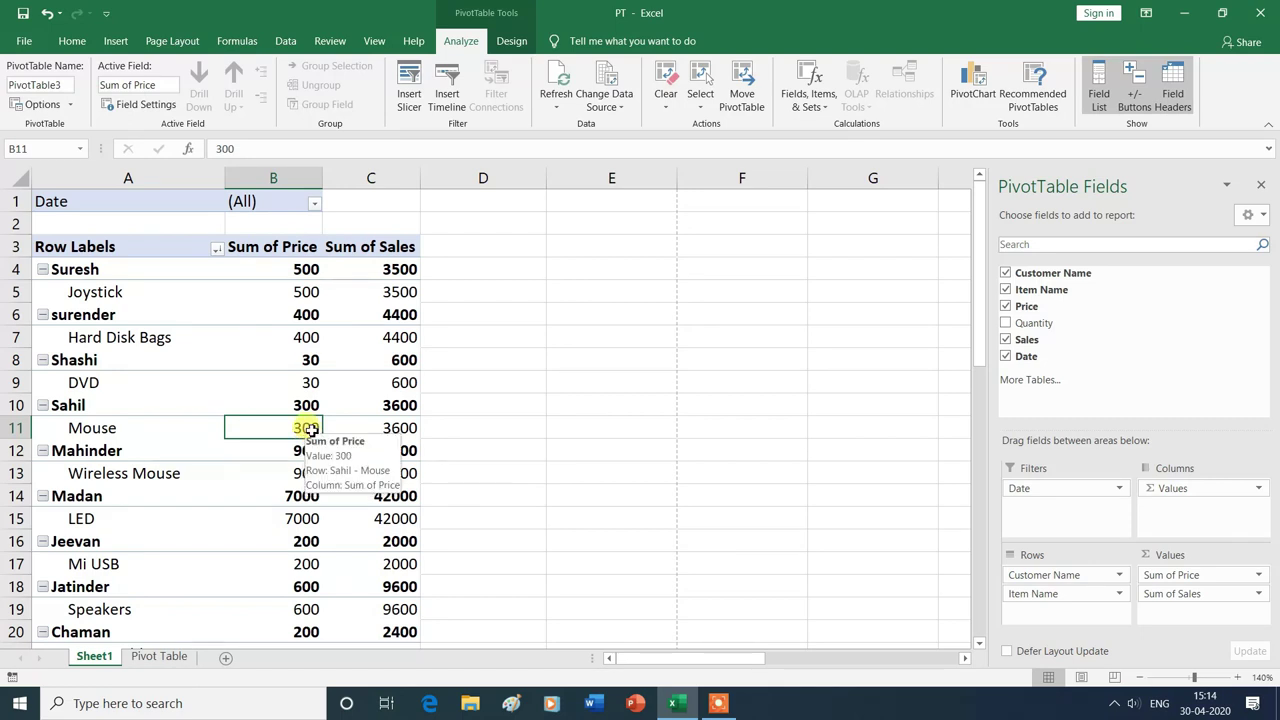
click(160, 656)
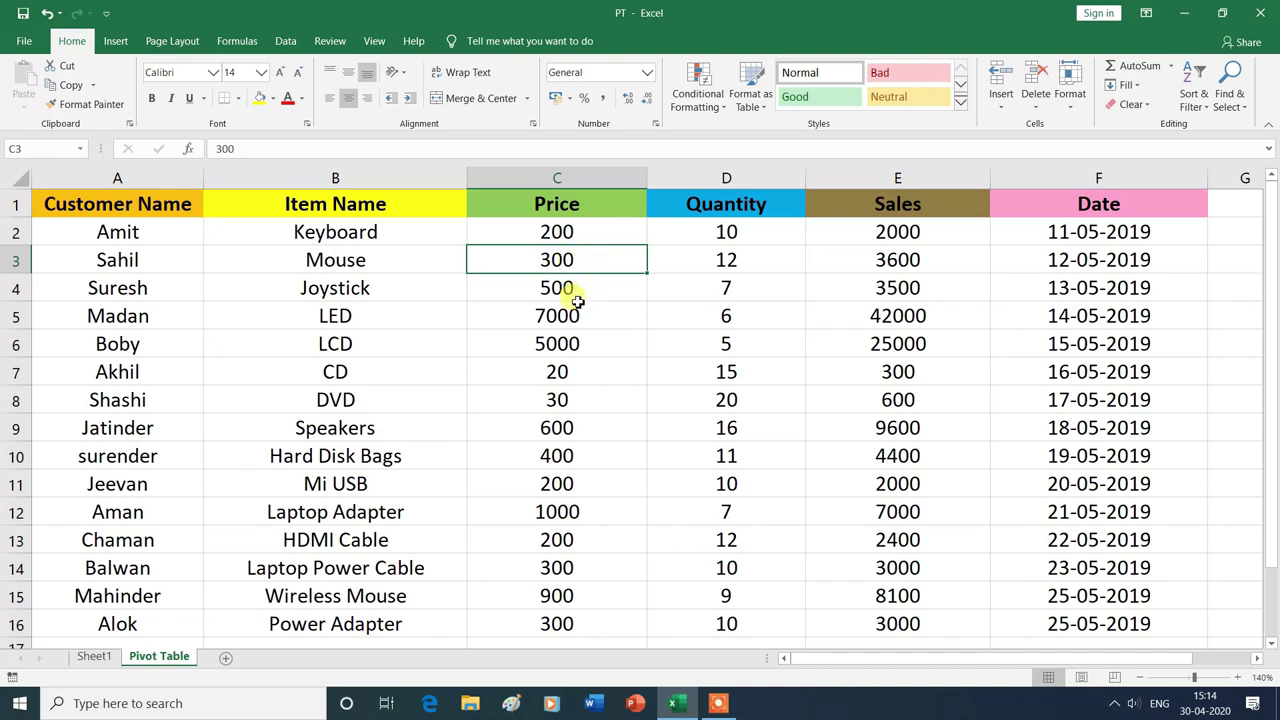
Step: Enter 500 as the Mouse price in cell C3 and return to Sheet1
text(5)
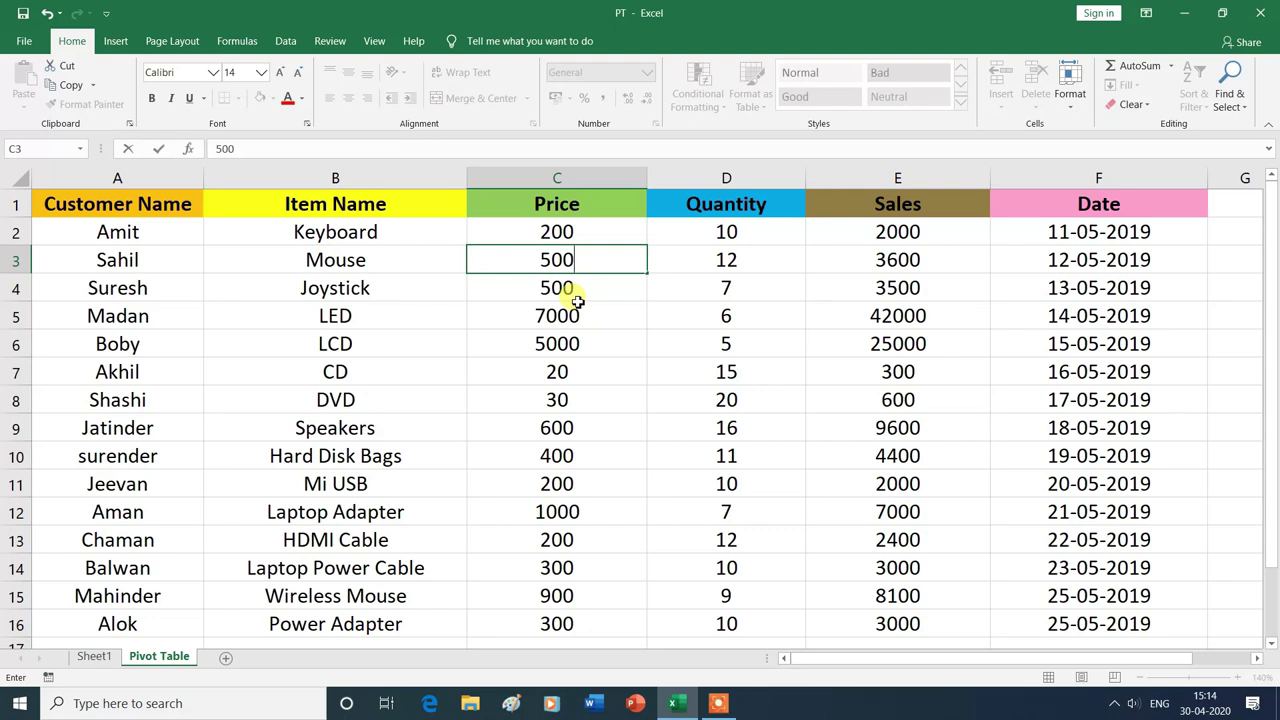
click(94, 657)
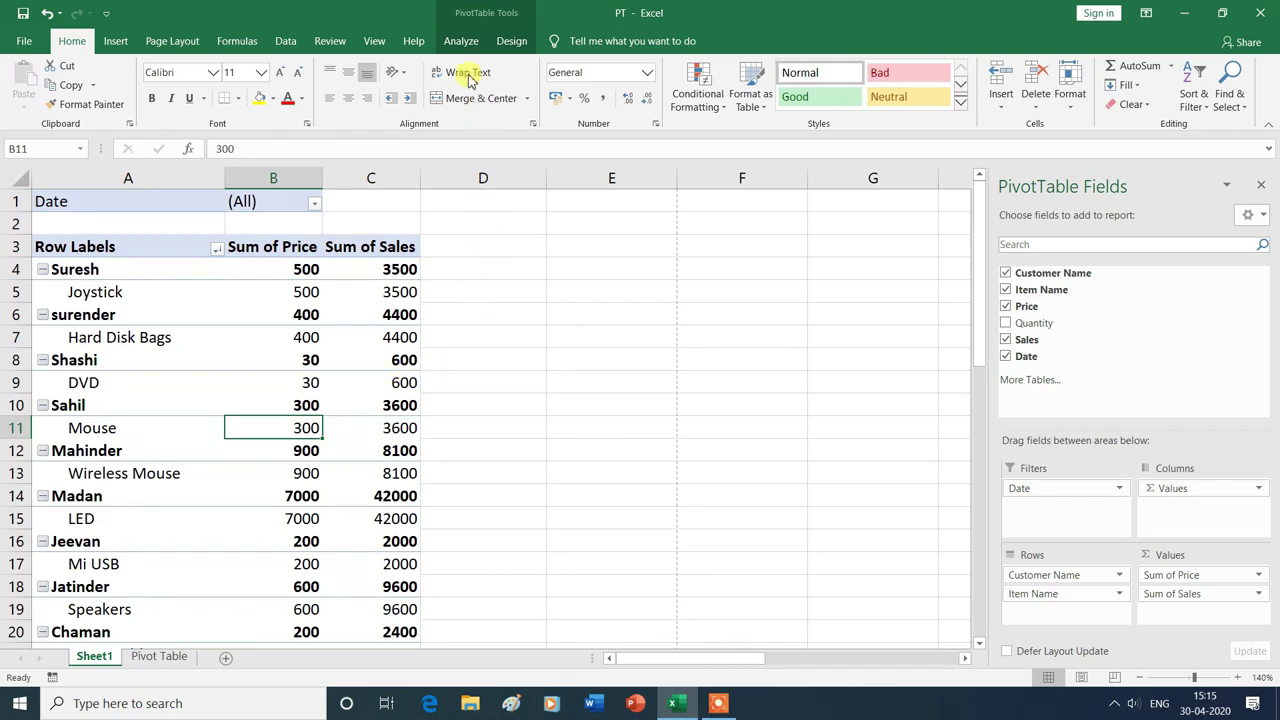
Step: Refresh the PivotTable so the Mouse row shows price 500 and sales 6000
click(462, 42)
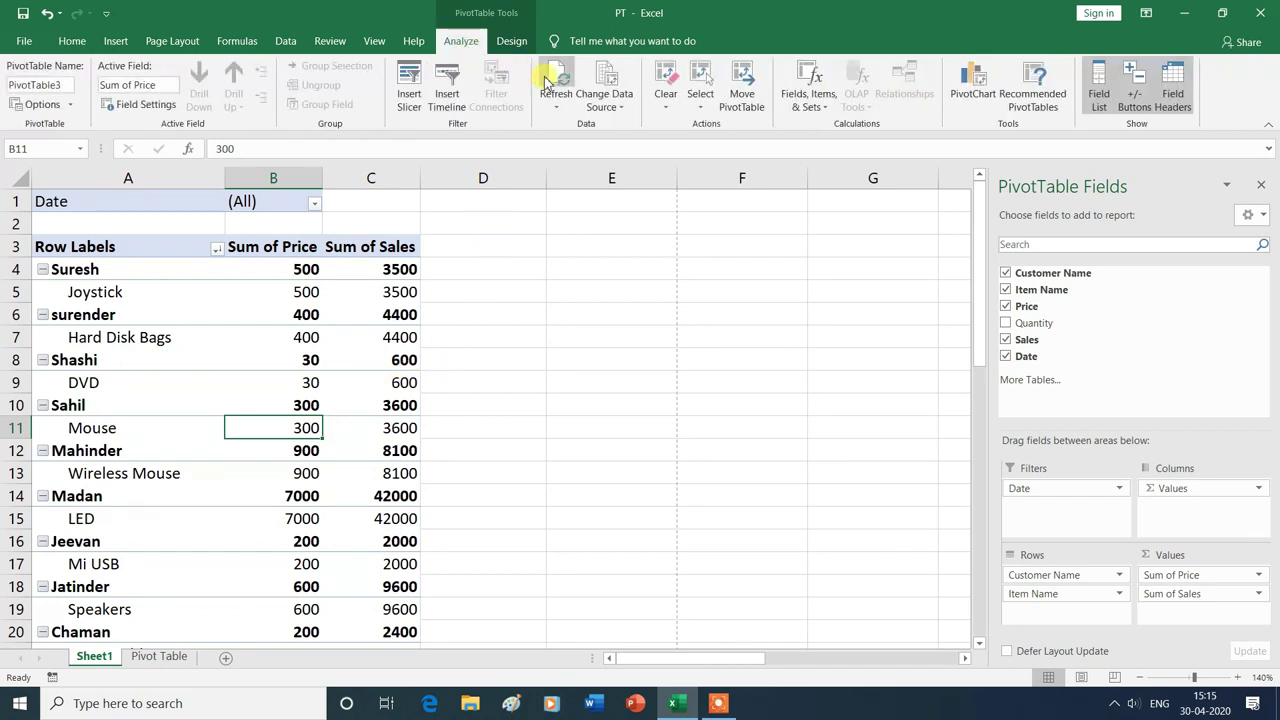
click(557, 110)
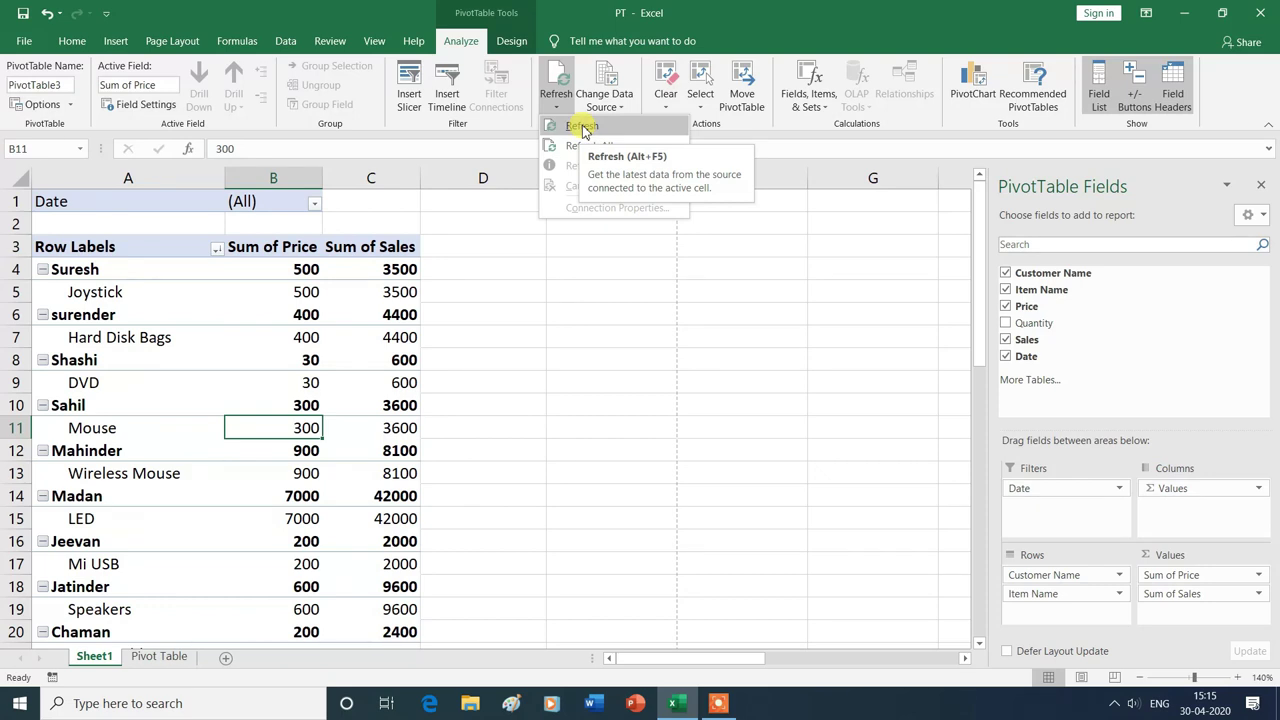
click(582, 126)
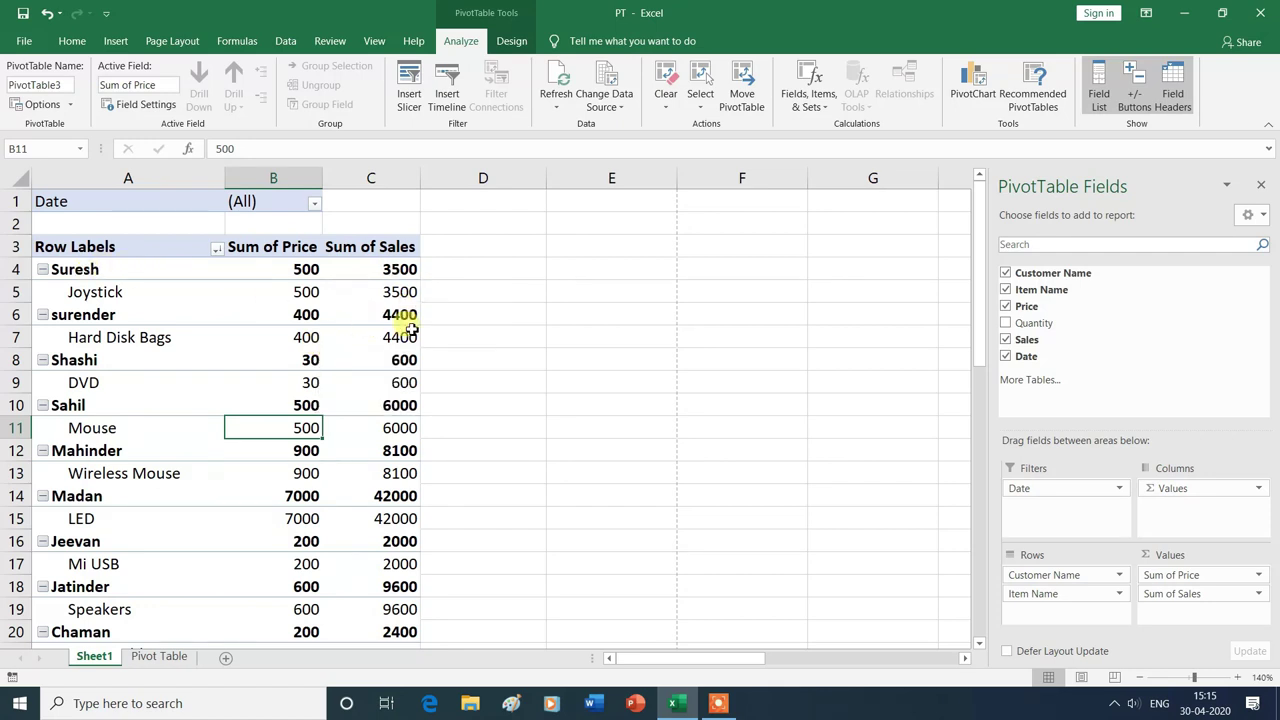
click(666, 110)
click(700, 128)
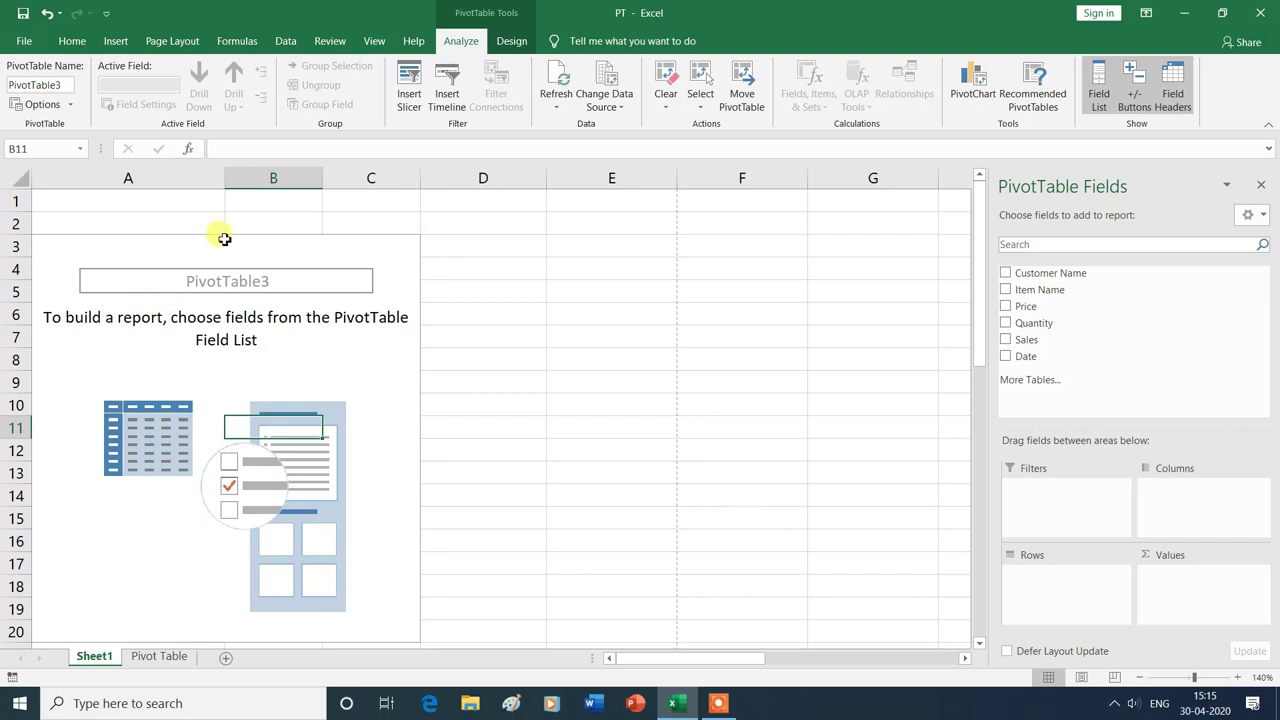
key(ctrl+z)
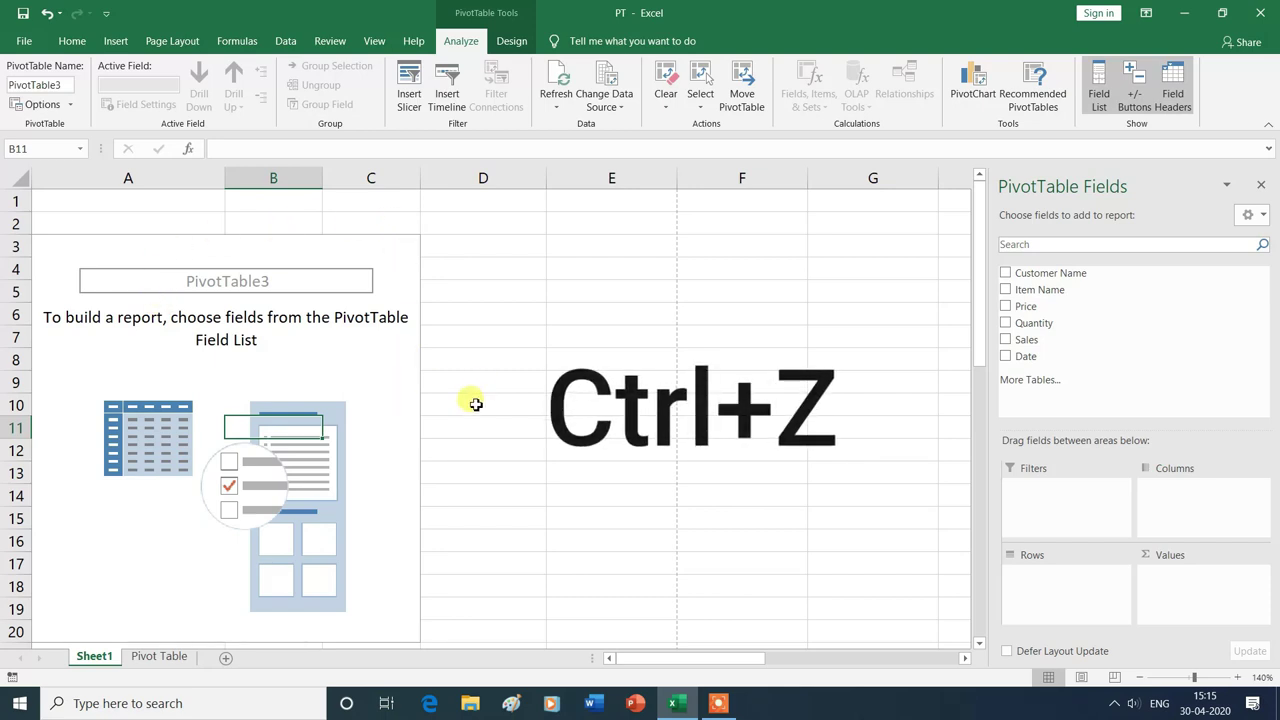
key(ctrl+z)
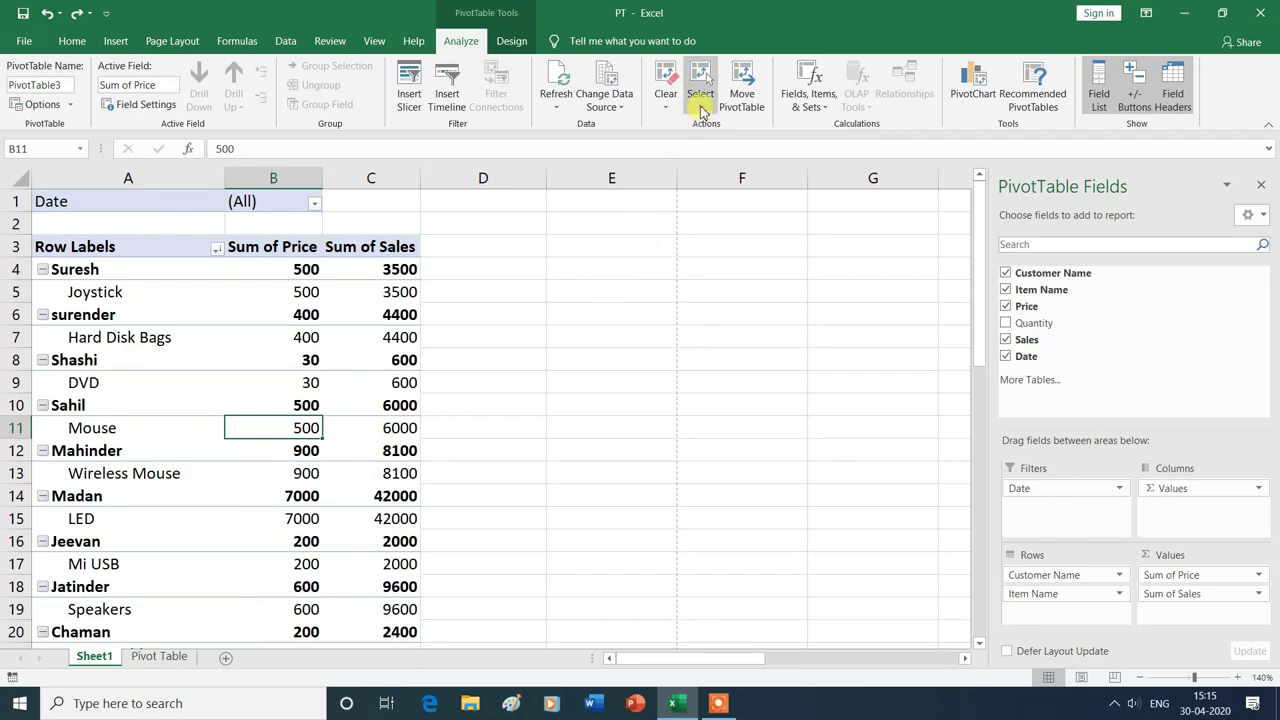
click(702, 110)
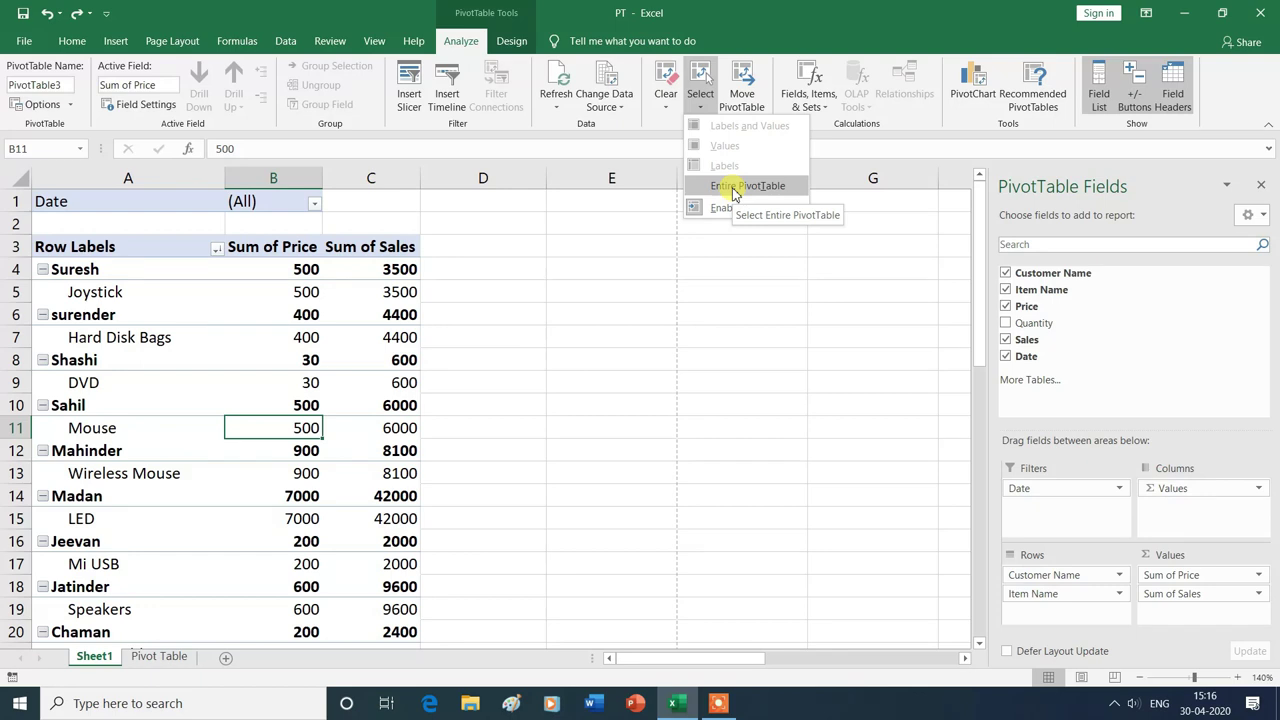
click(733, 189)
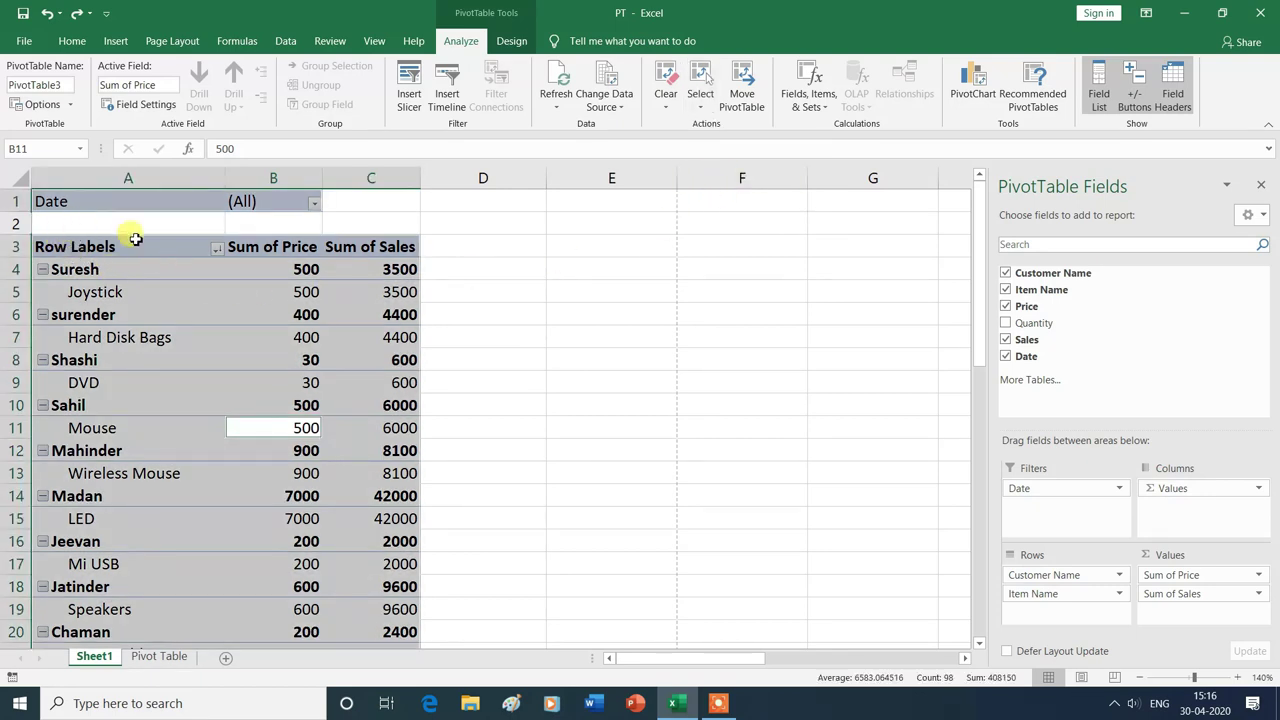
scroll(387, 452, down, 3)
scroll(387, 452, down, 2)
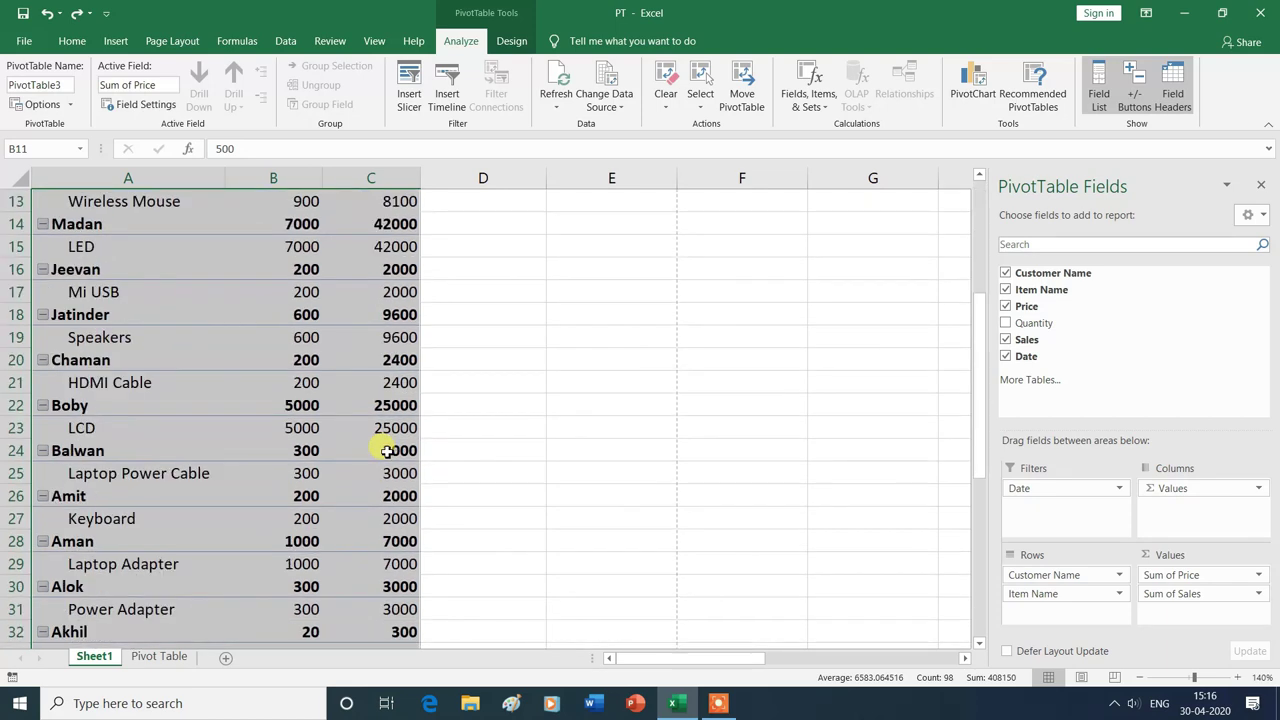
scroll(387, 452, down, 2)
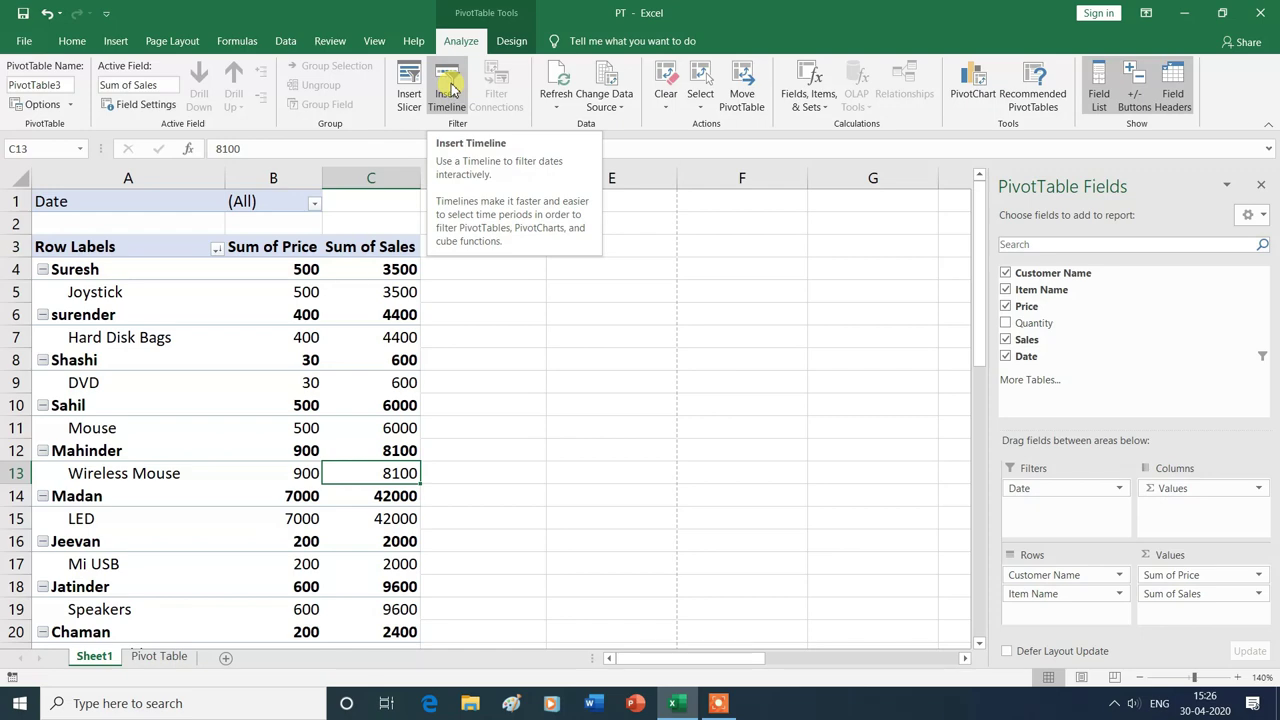
Step: Insert a Date timeline for the PivotTable and open its time-level choices
click(450, 90)
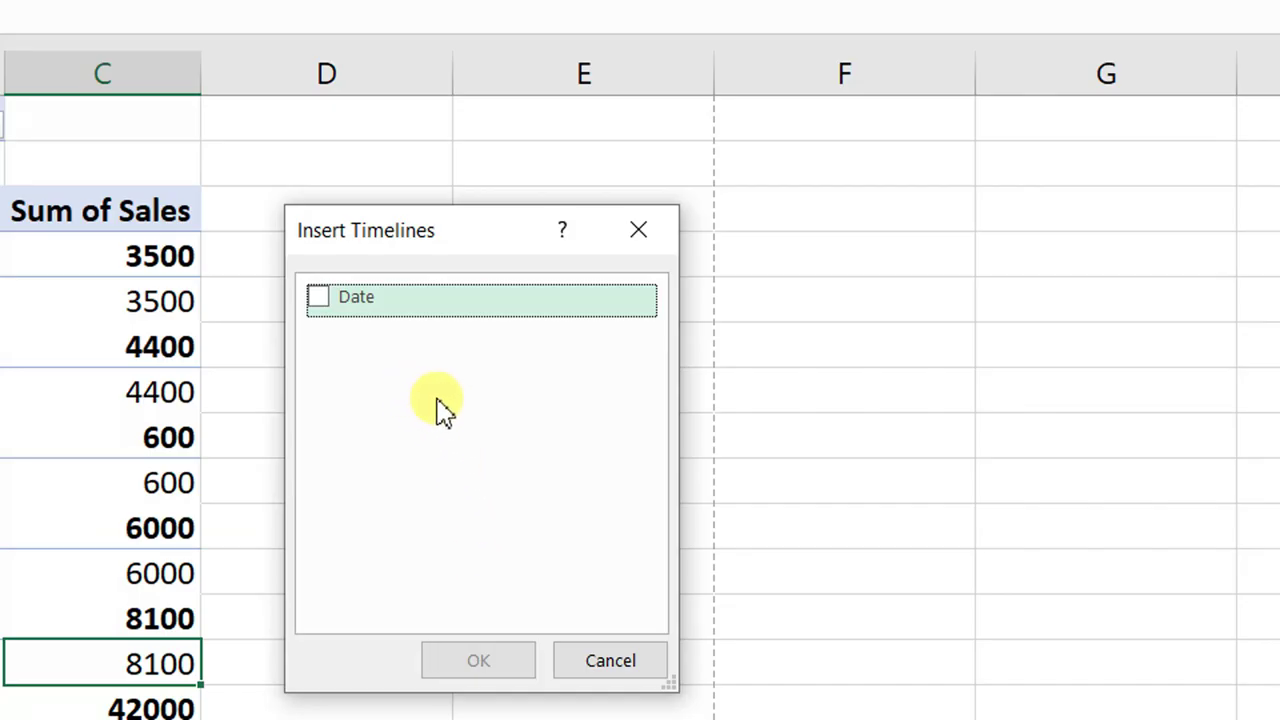
click(326, 302)
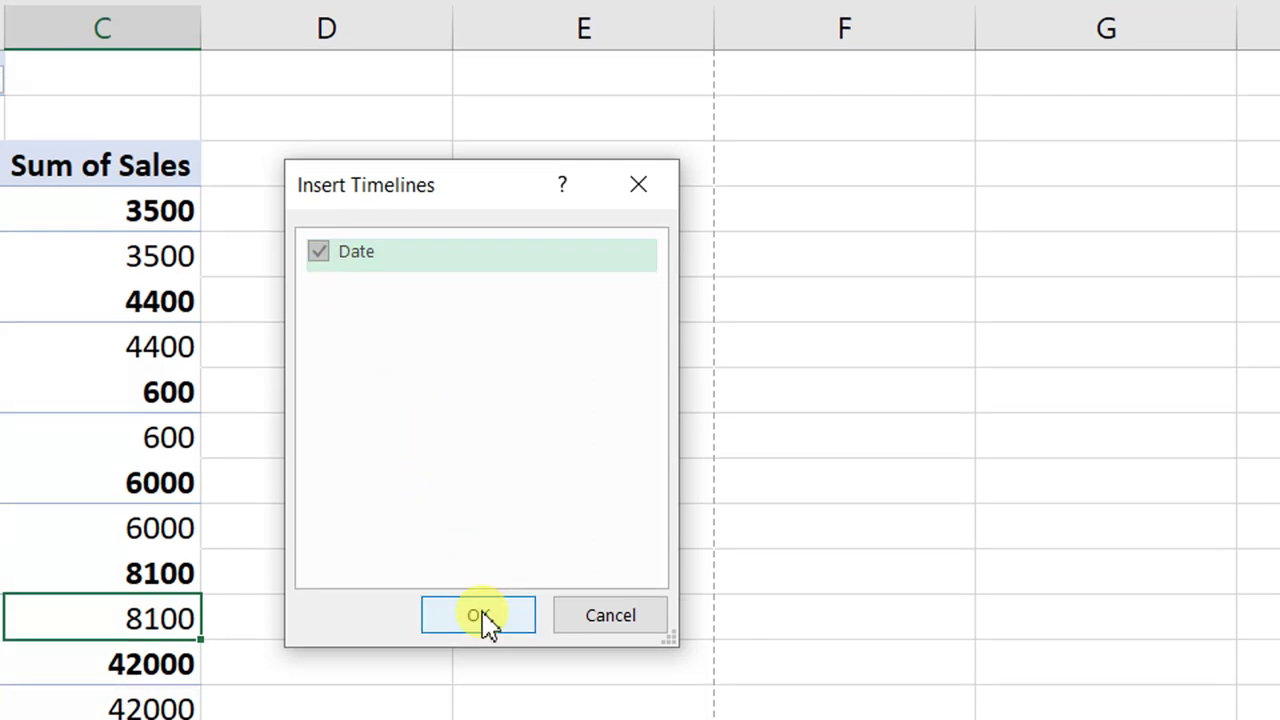
click(480, 618)
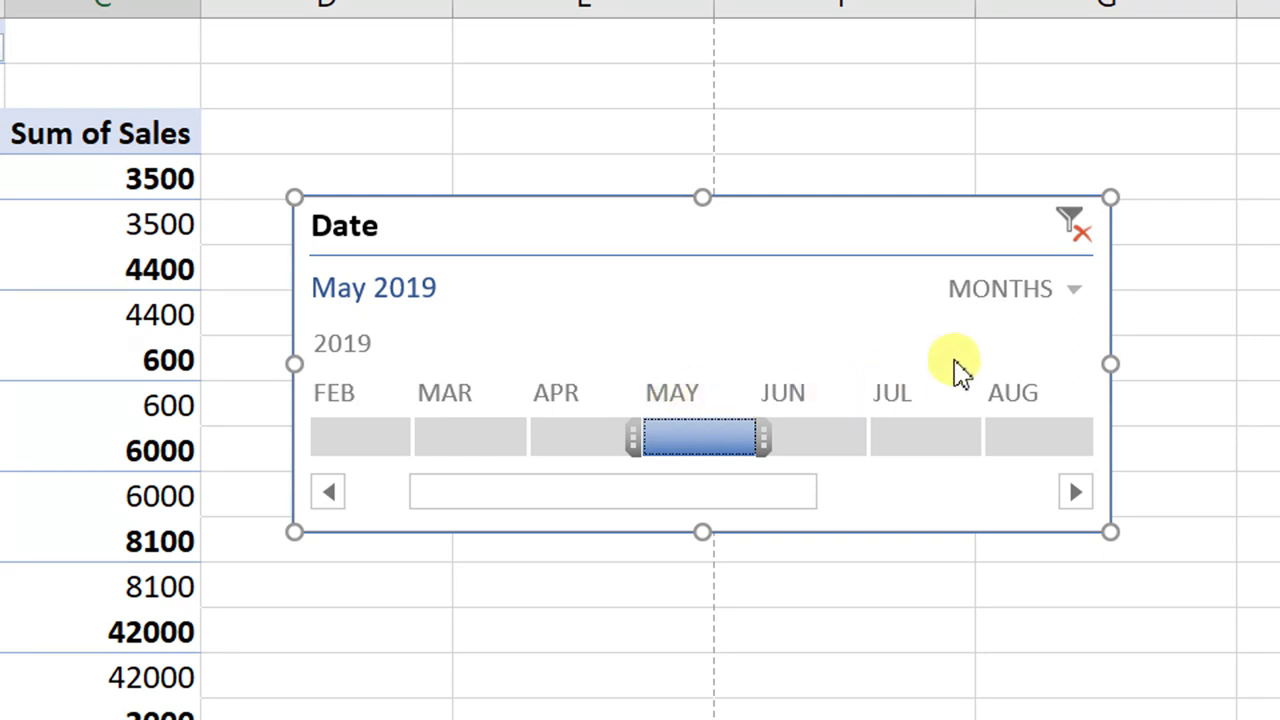
click(1077, 293)
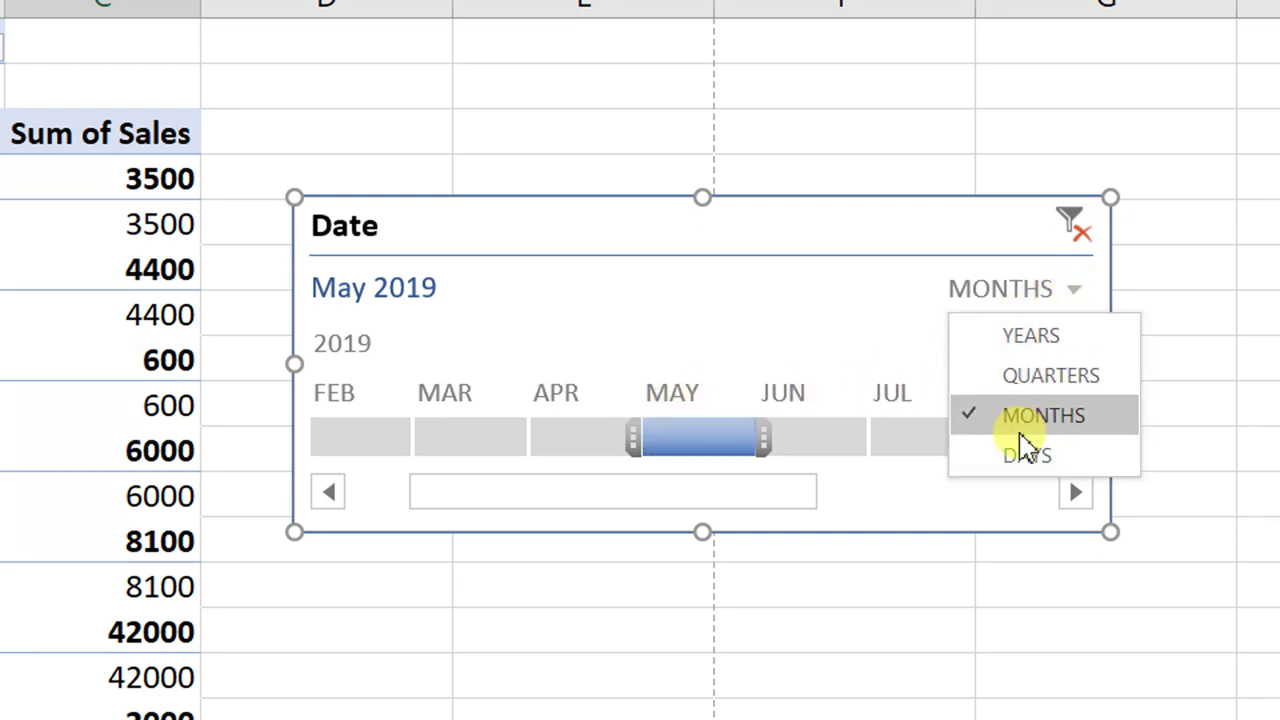
Step: Switch the timeline to the Days level and move to the later May 2019 dates
click(983, 458)
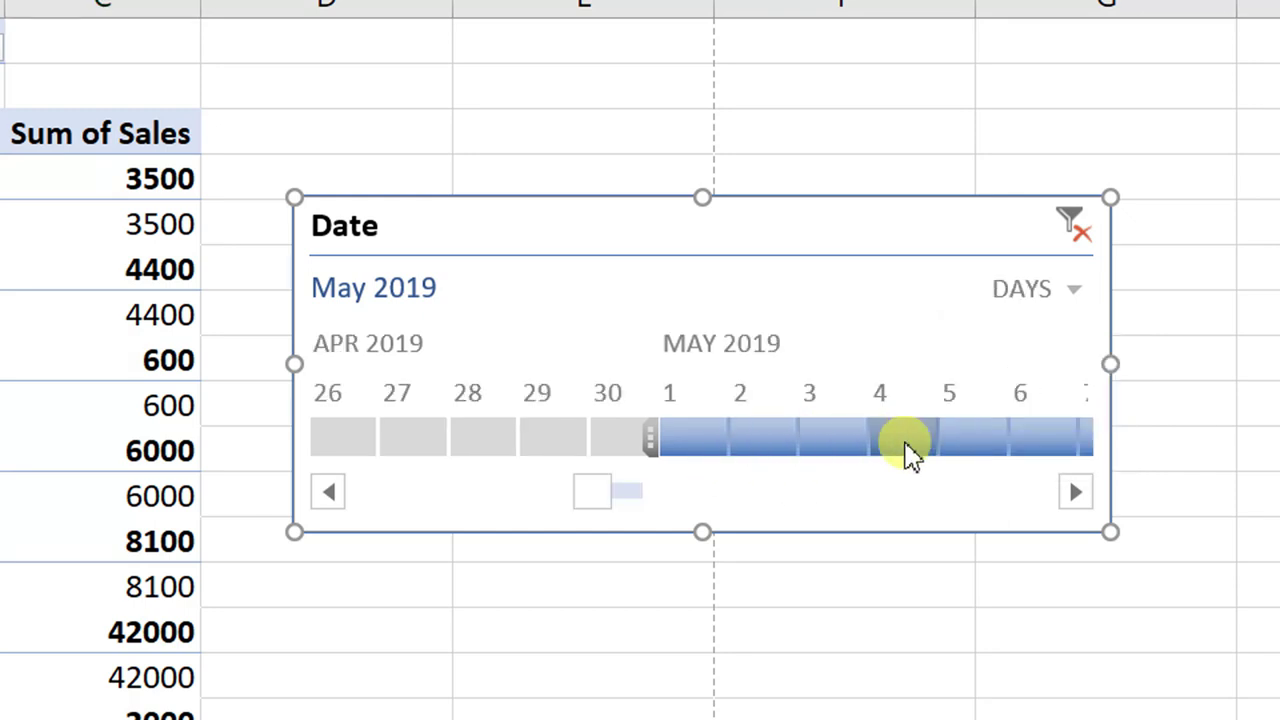
click(1075, 492)
click(1075, 492)
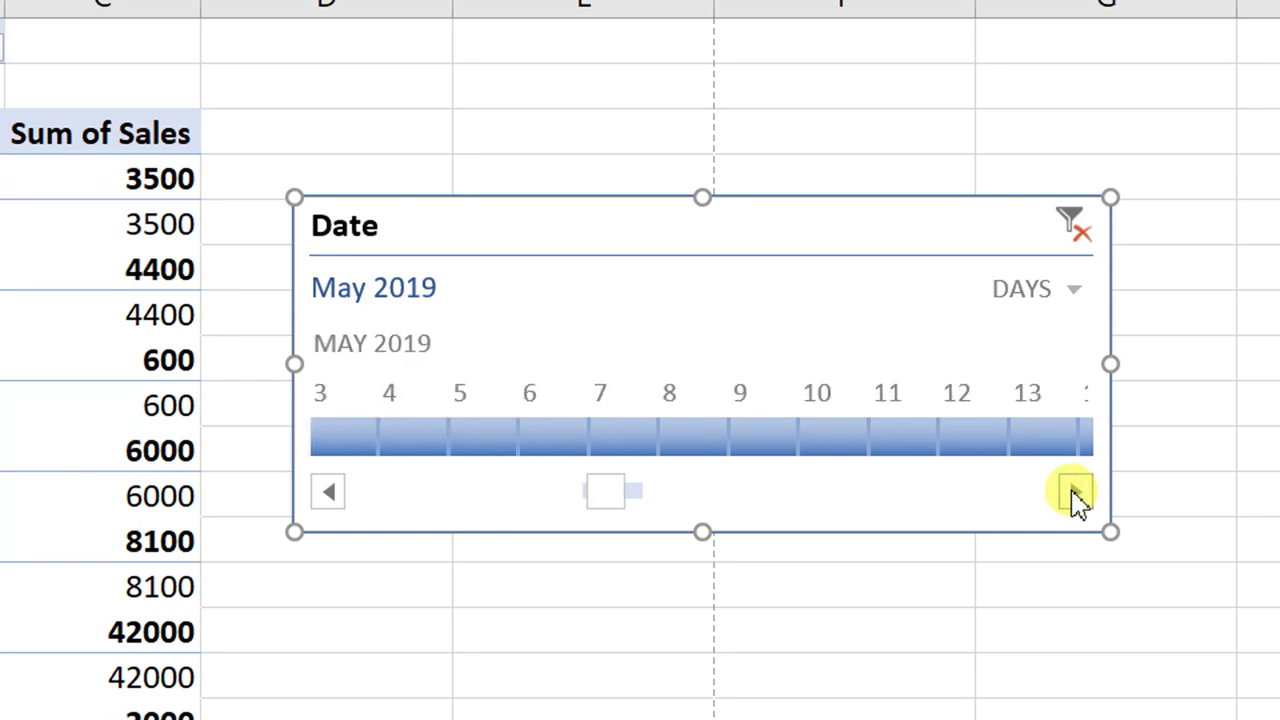
click(1072, 492)
click(1072, 492)
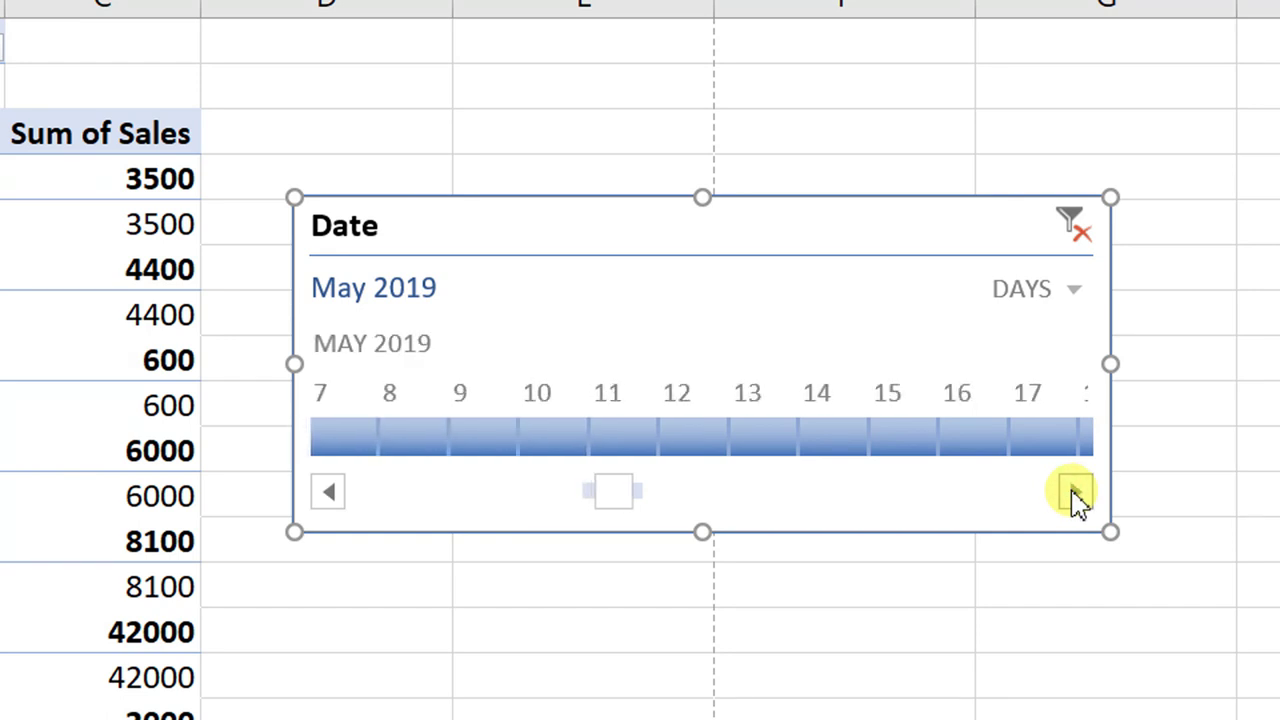
click(1075, 492)
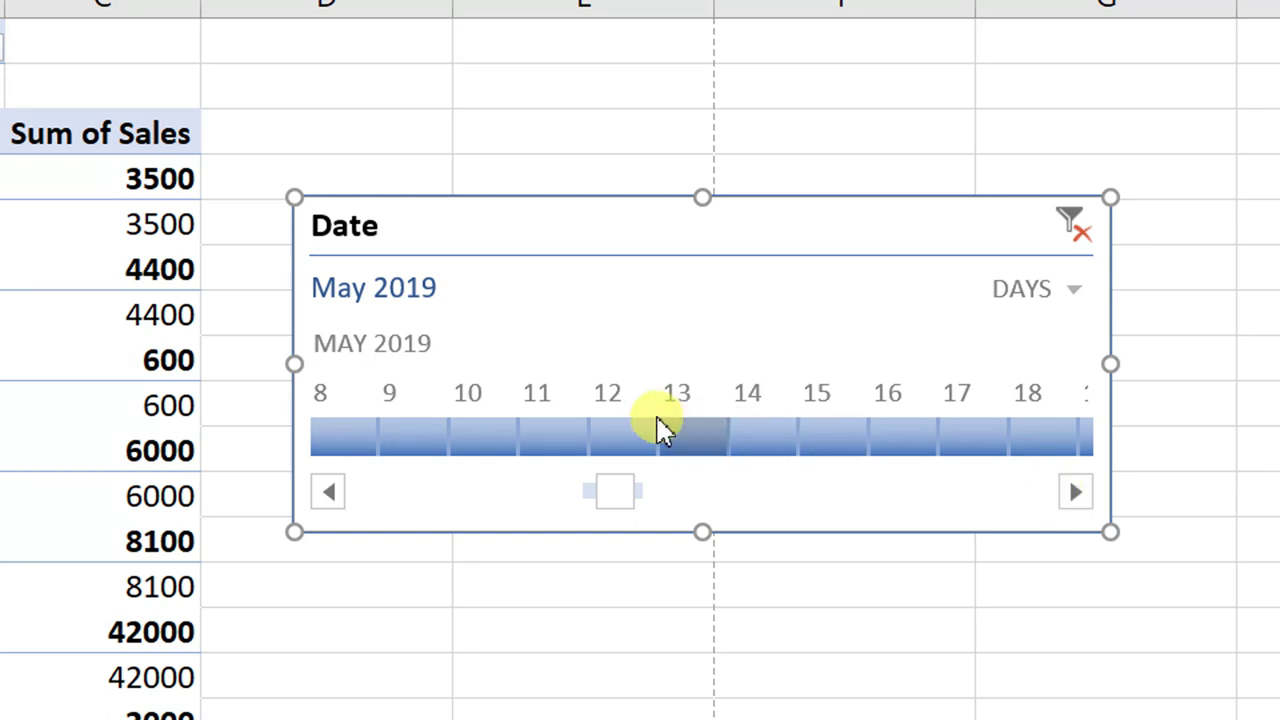
click(1075, 492)
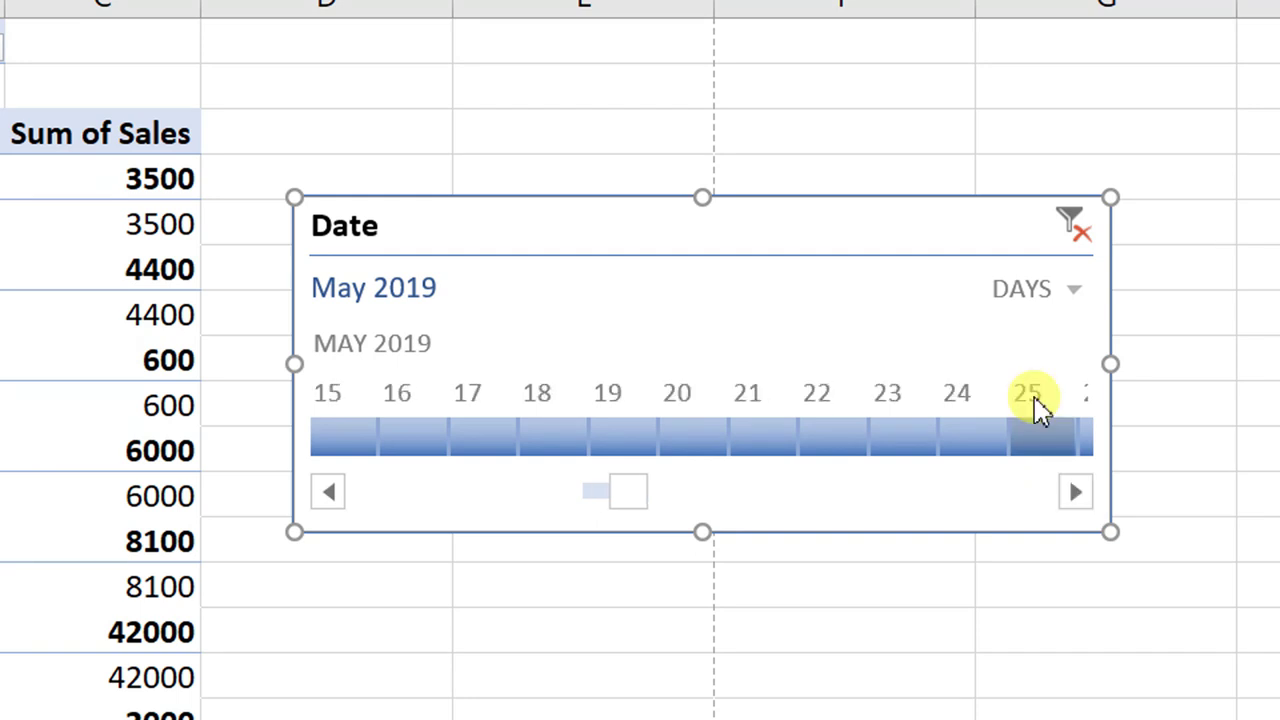
Step: Filter to May 25, 2019, then clear the filter and delete the timeline
click(1040, 405)
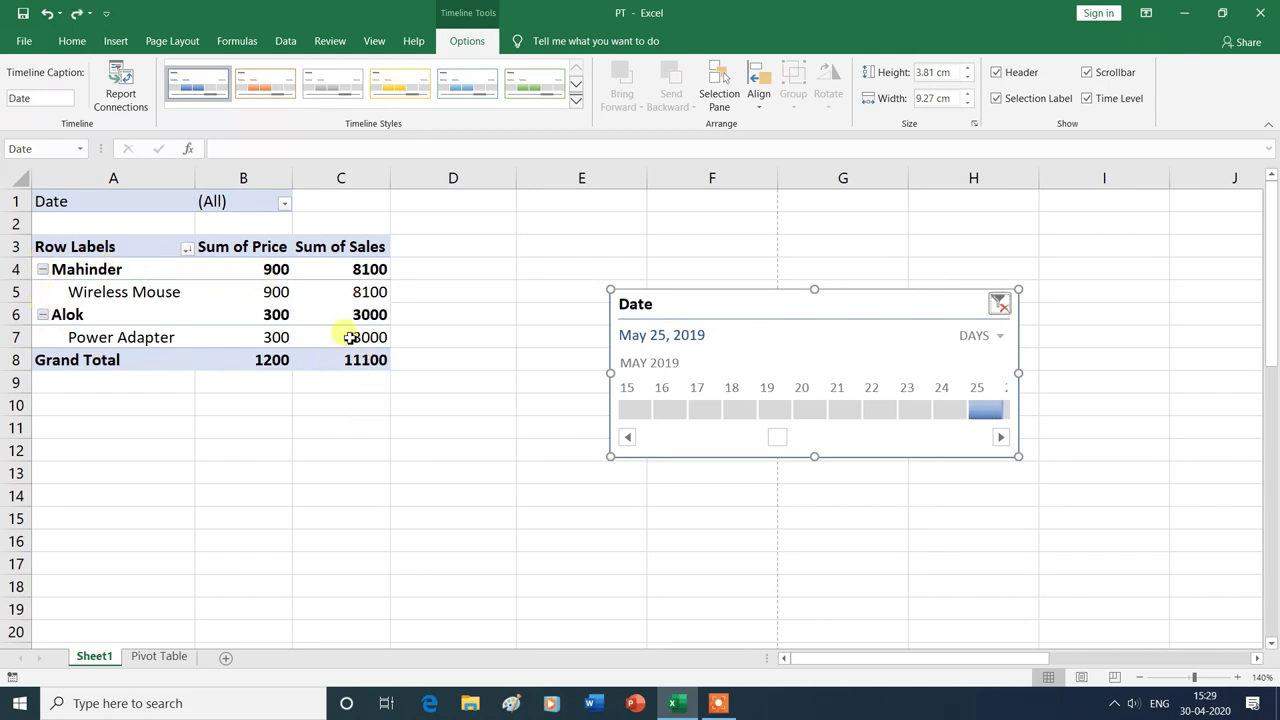
mouse_move(947, 247)
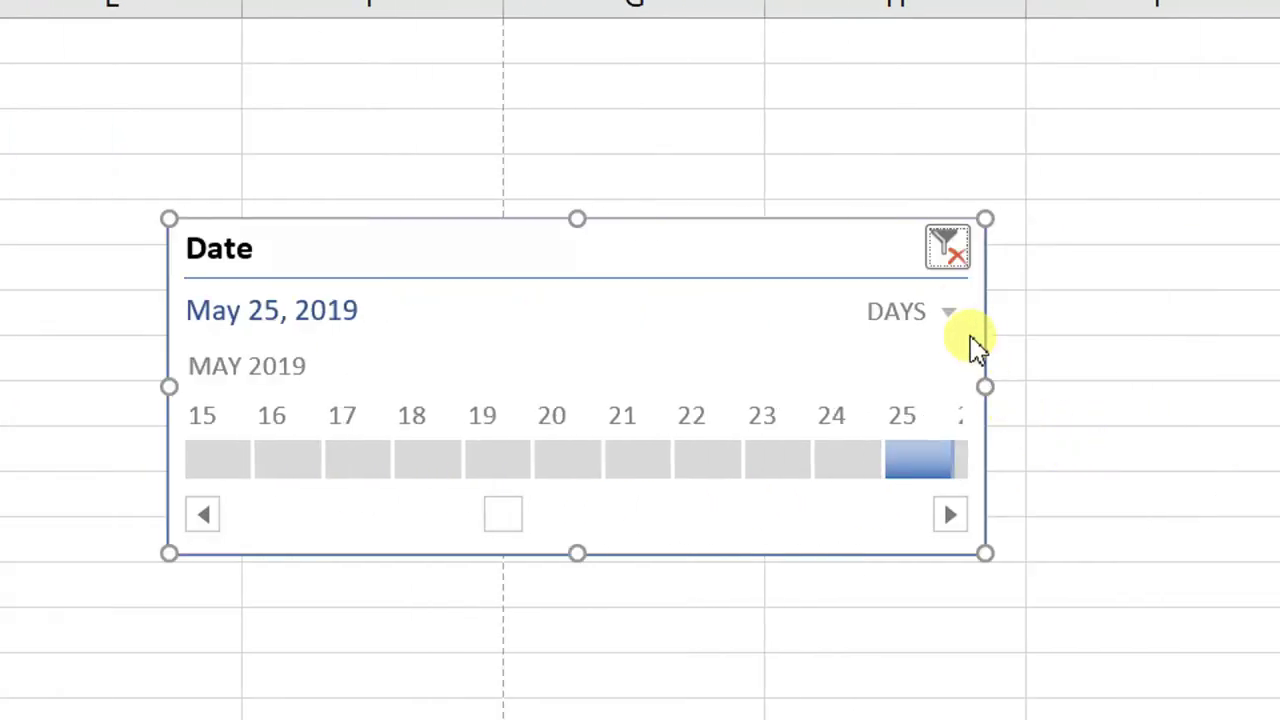
click(950, 250)
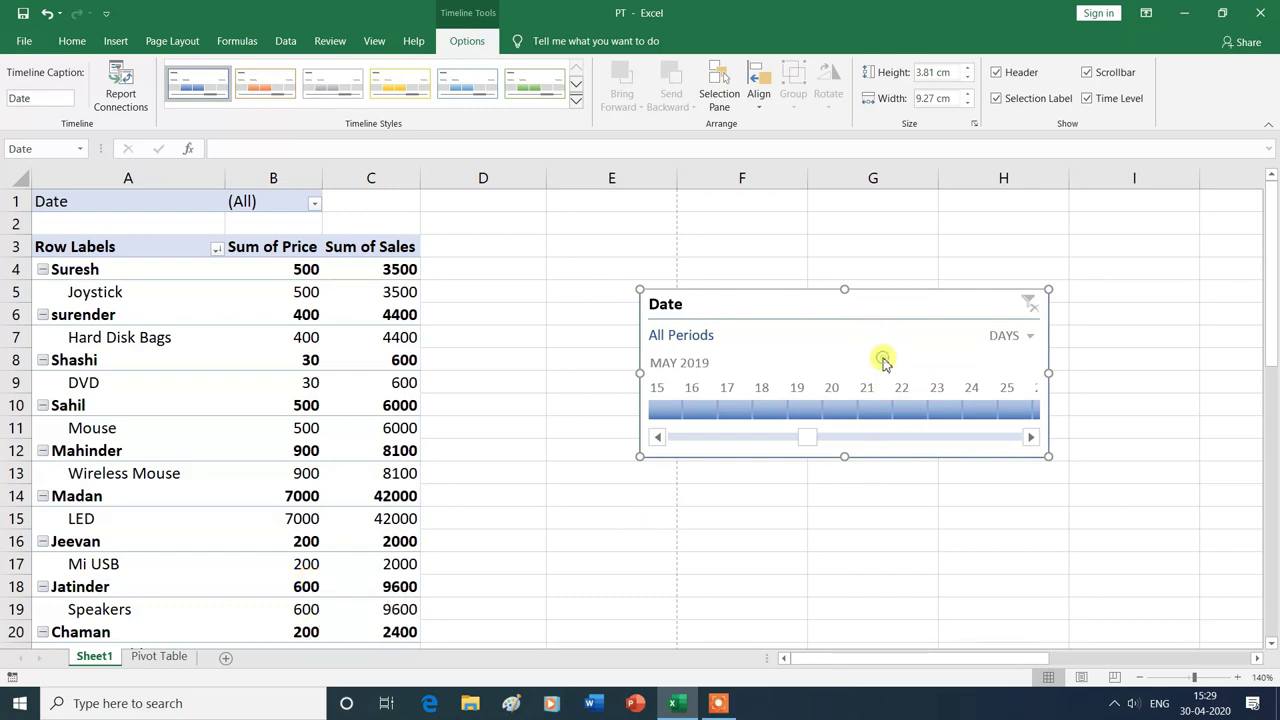
key(Delete)
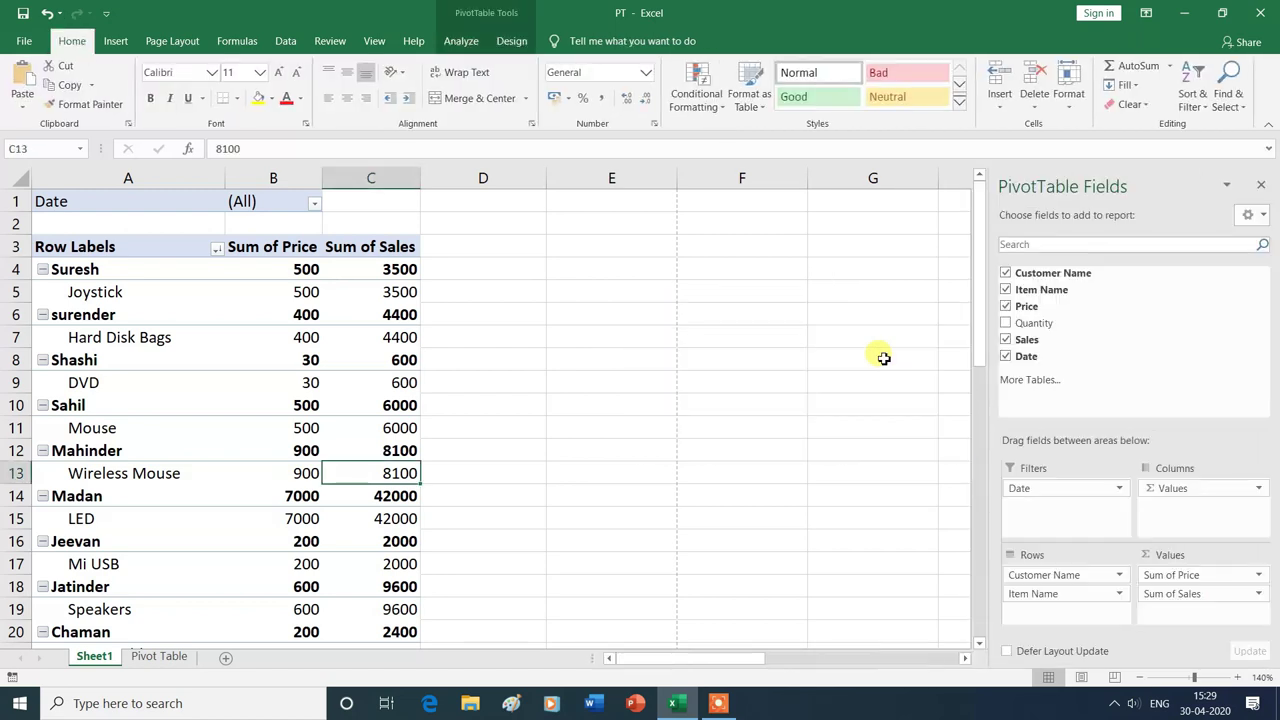
Step: Insert a Customer Name slicer from cell C12 and drag it beside the PivotTable
key(Up)
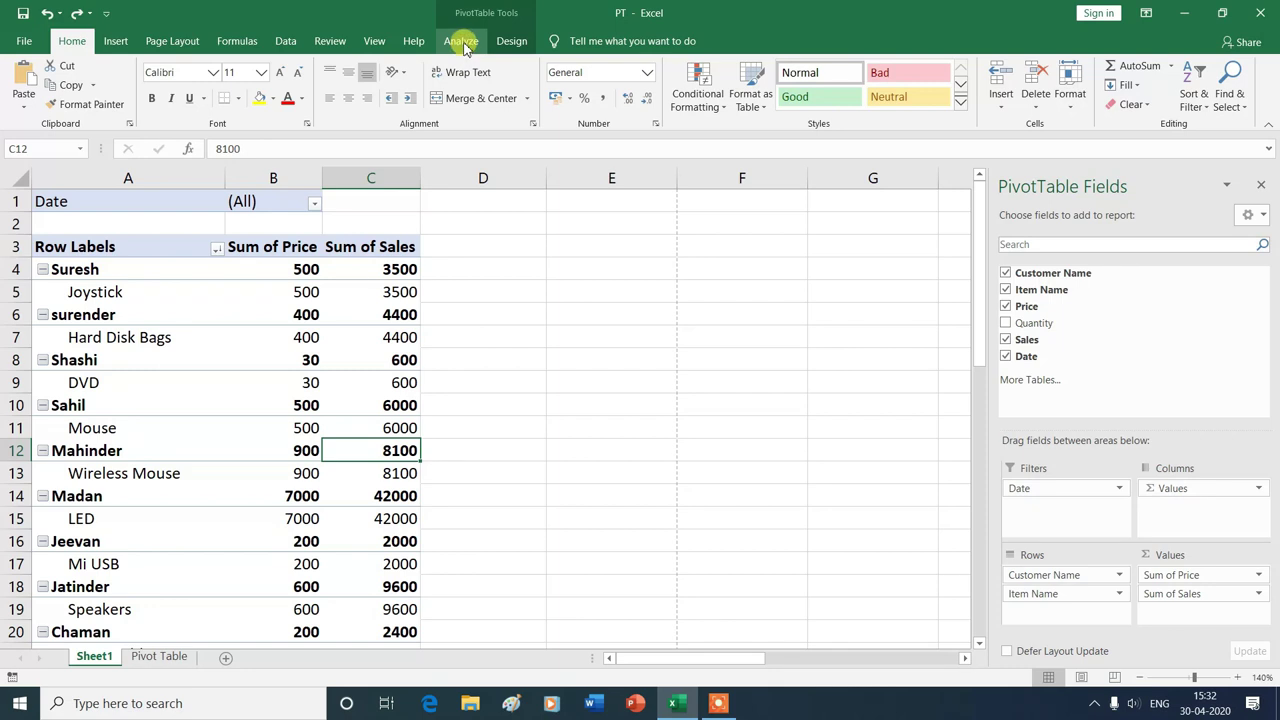
click(461, 41)
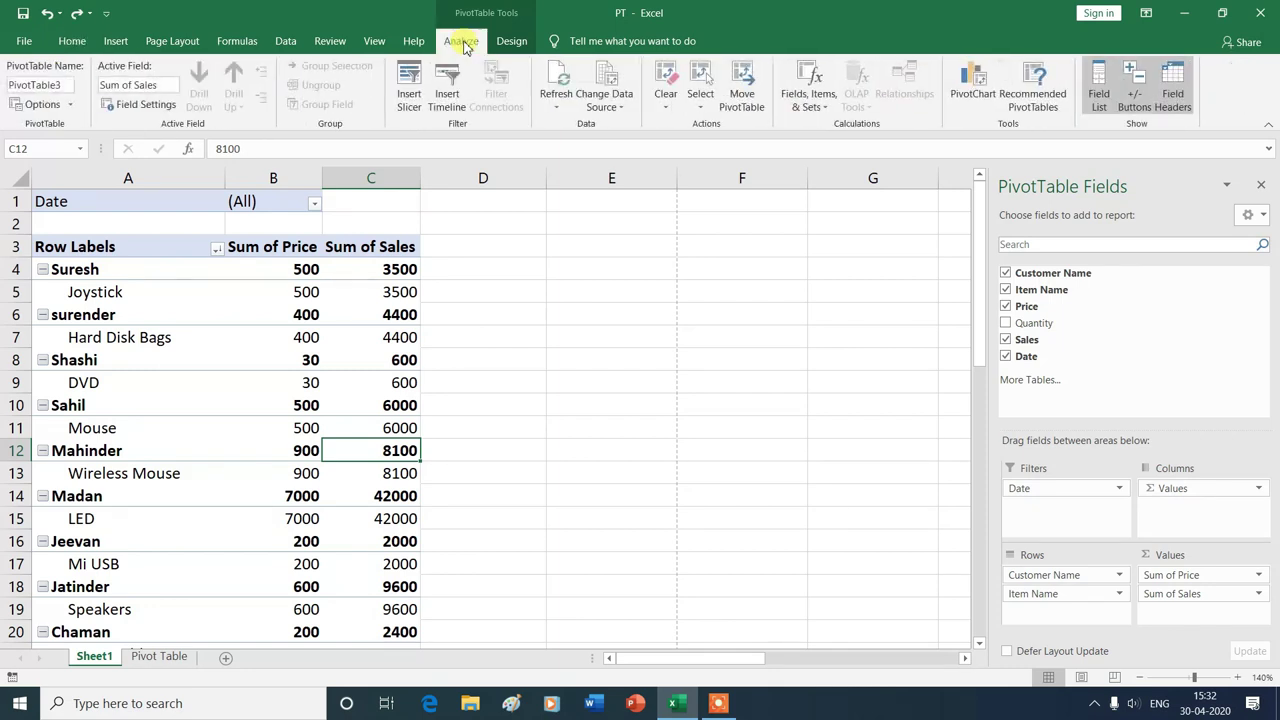
click(409, 92)
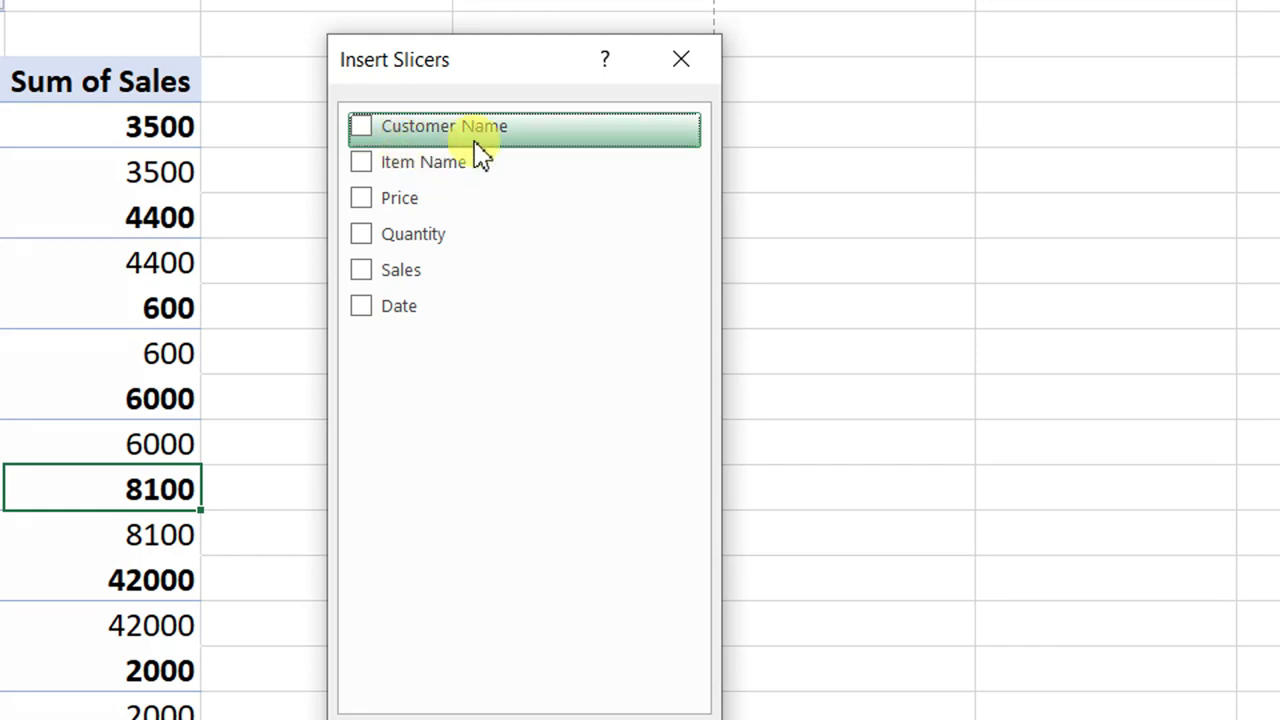
click(410, 135)
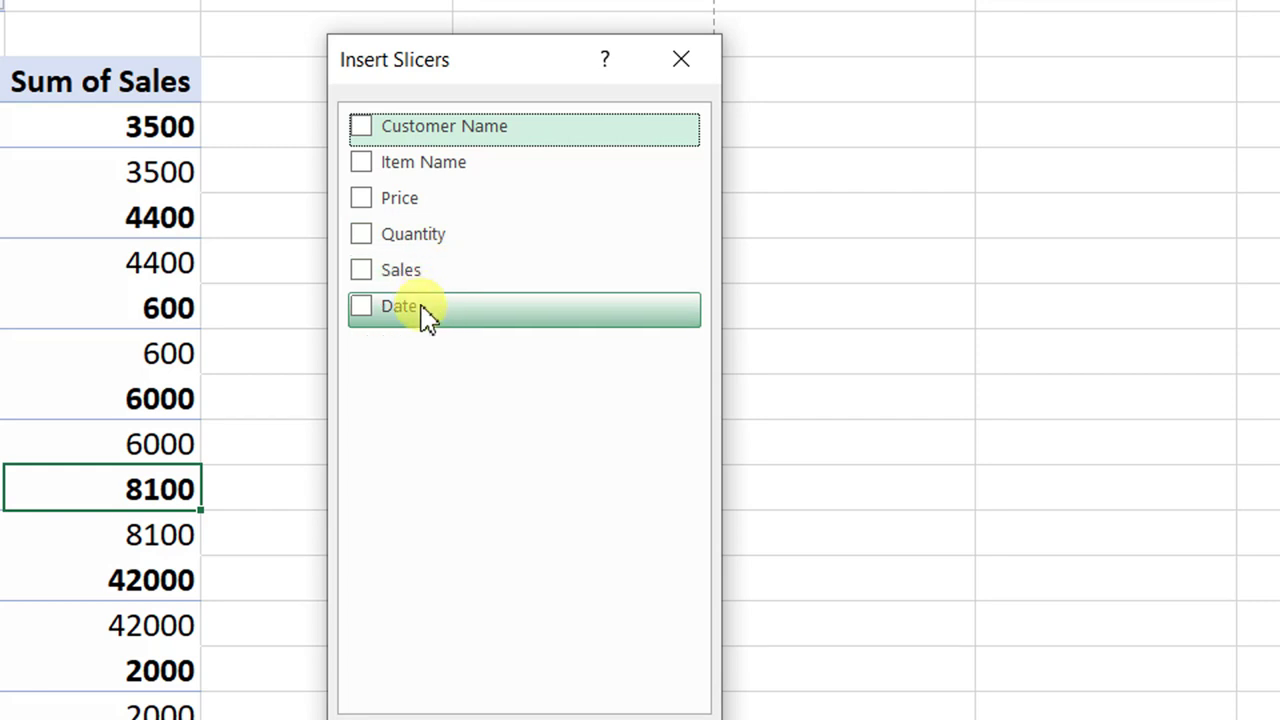
click(366, 132)
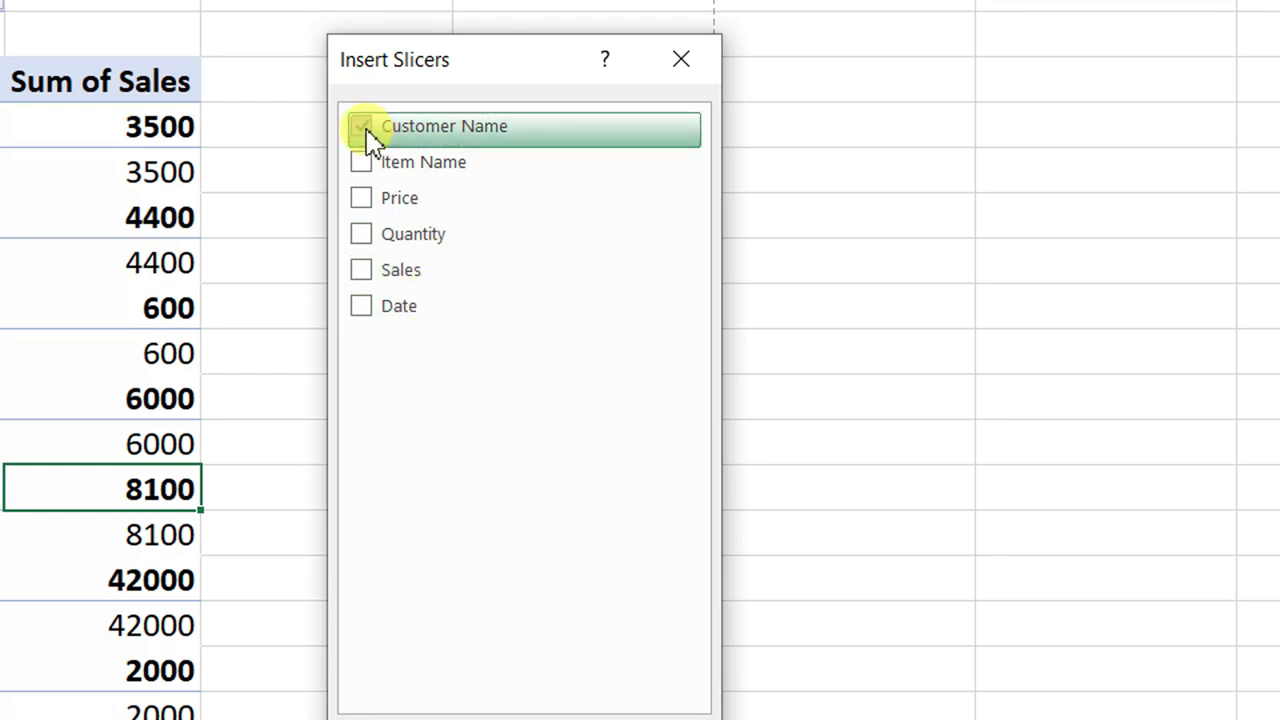
click(543, 618)
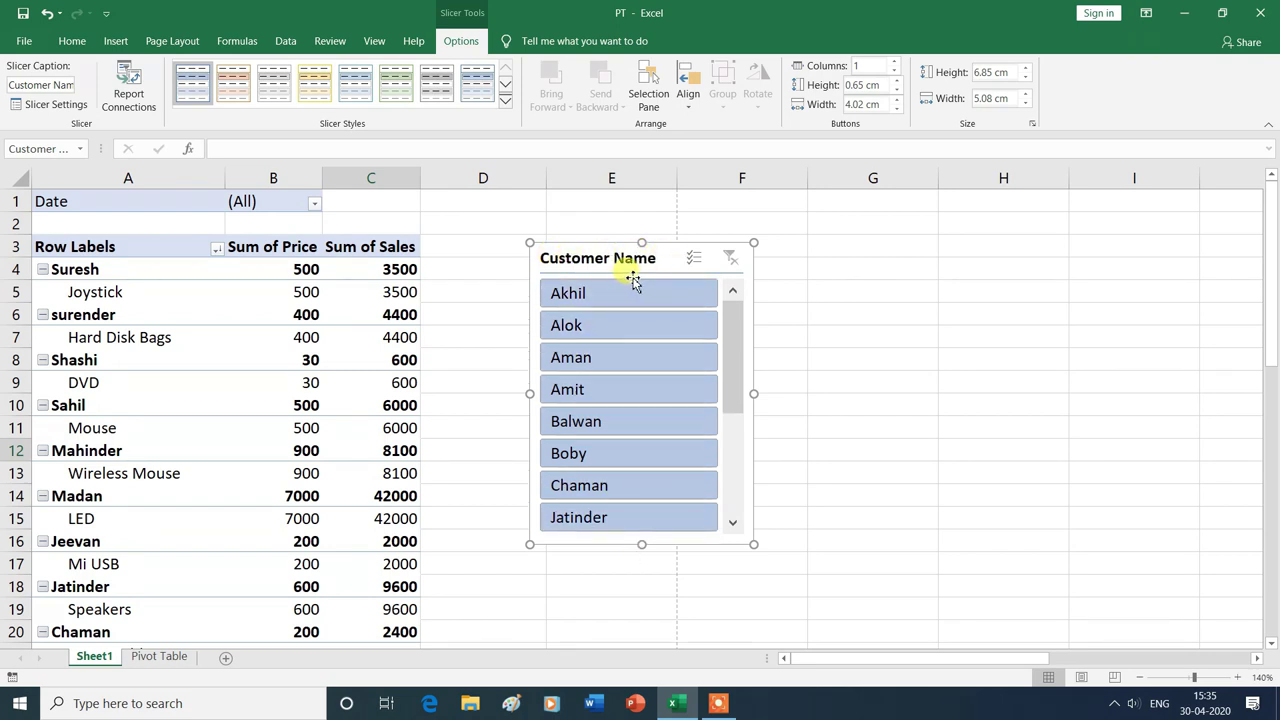
drag(730, 400, 729, 506)
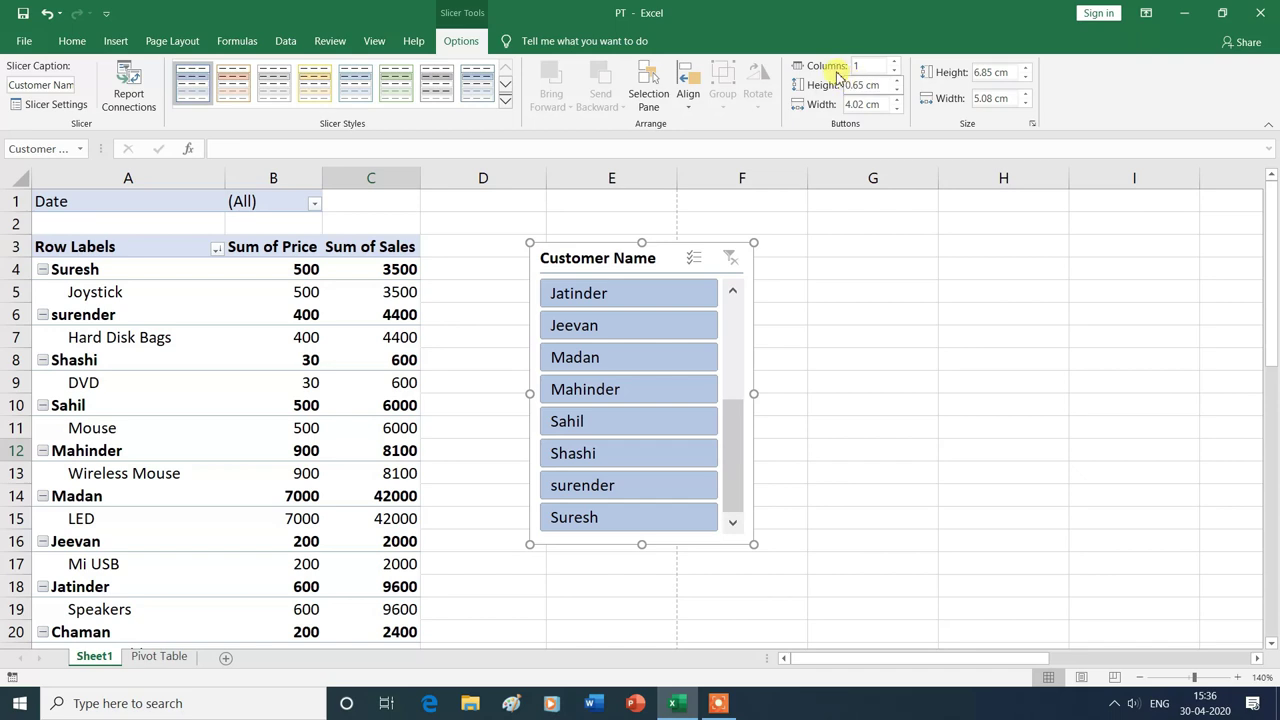
Step: Set the Customer Name slicer's buttons to 2 columns
click(895, 61)
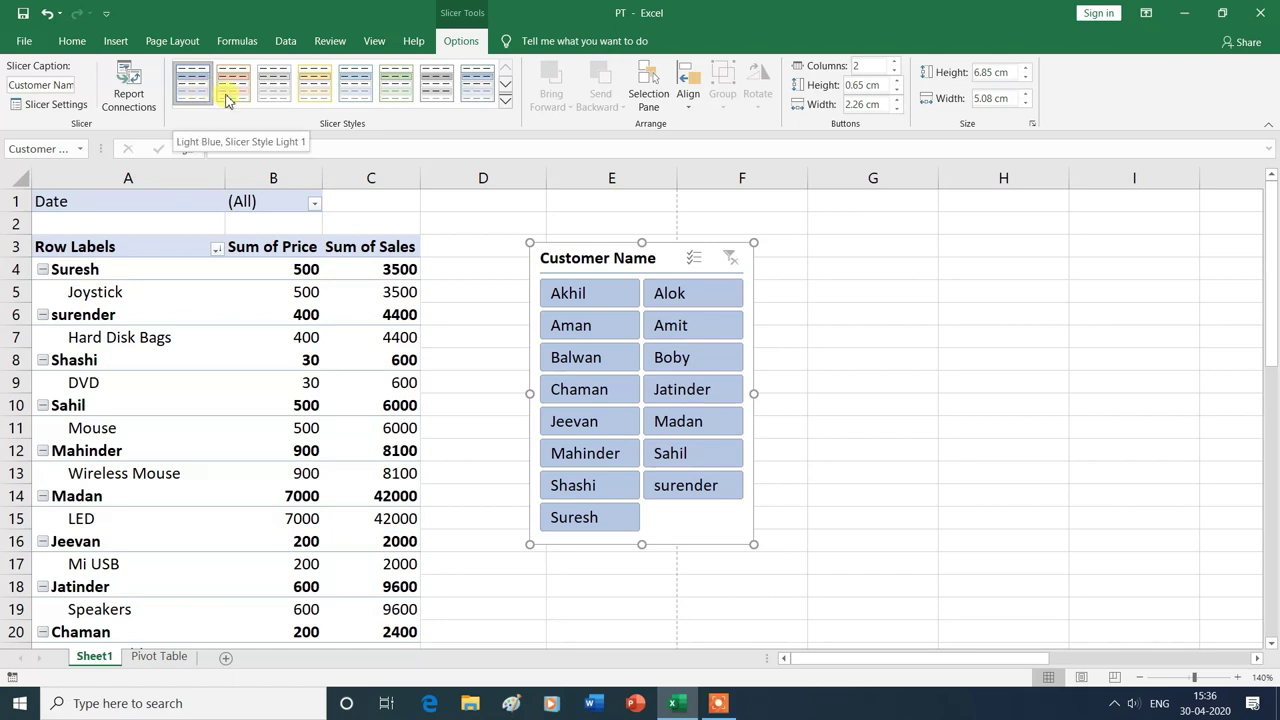
Step: Preview orange and grey slicer styles, then apply the light yellow style
click(232, 90)
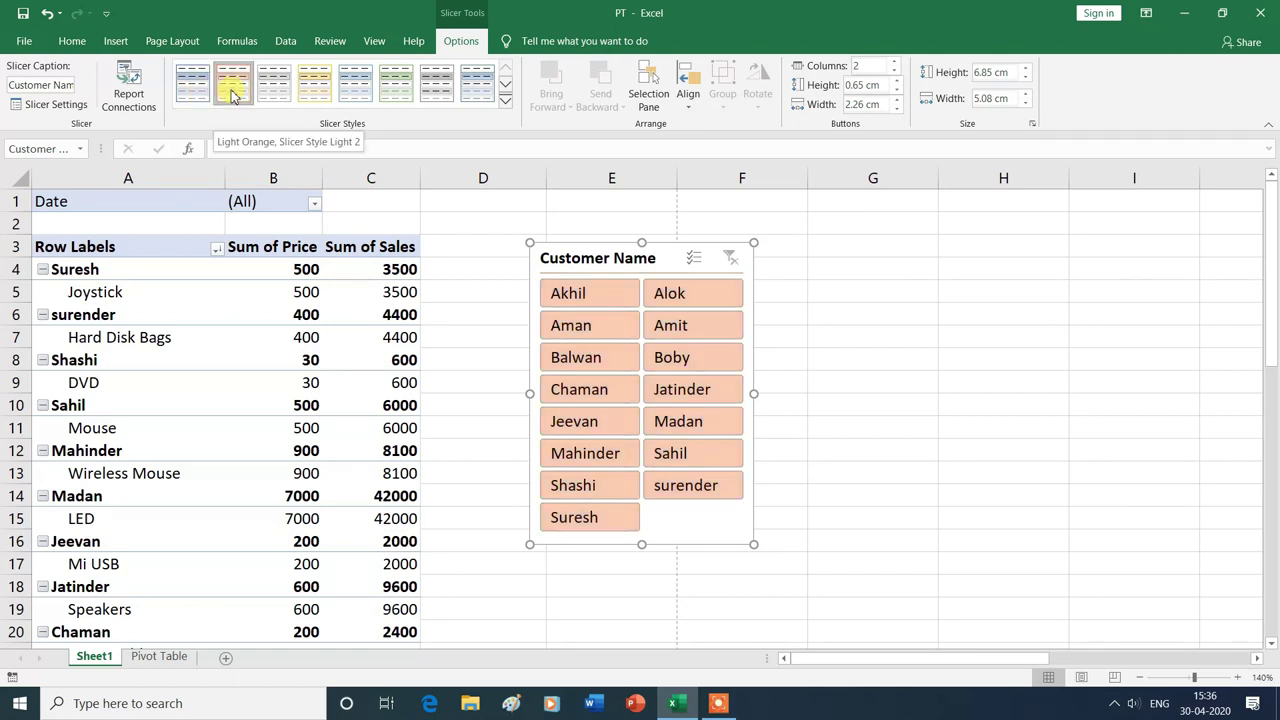
click(279, 92)
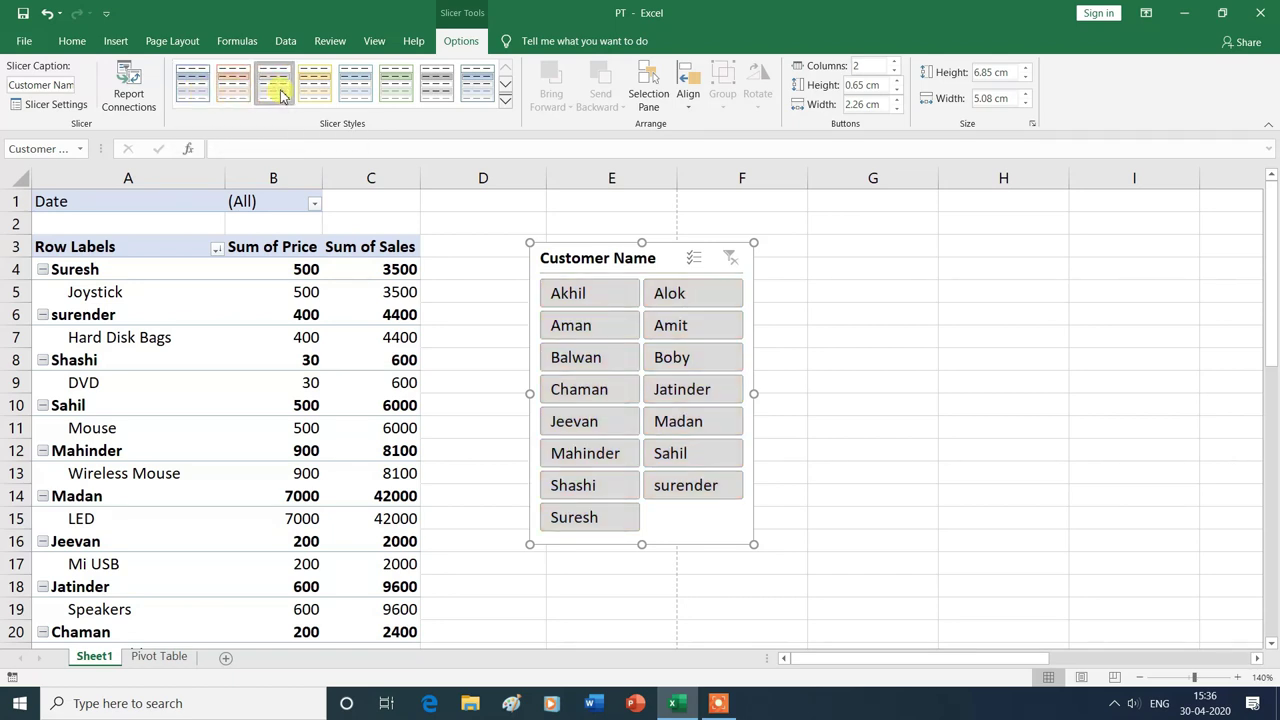
click(311, 90)
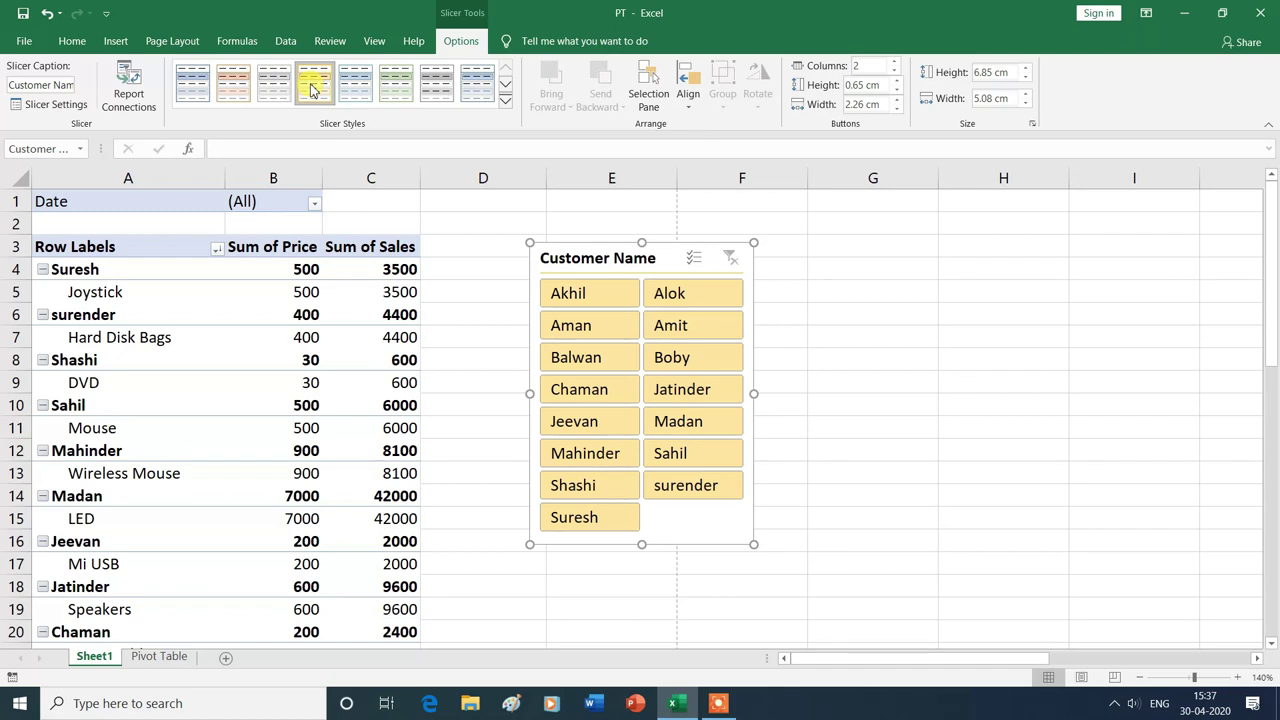
click(310, 90)
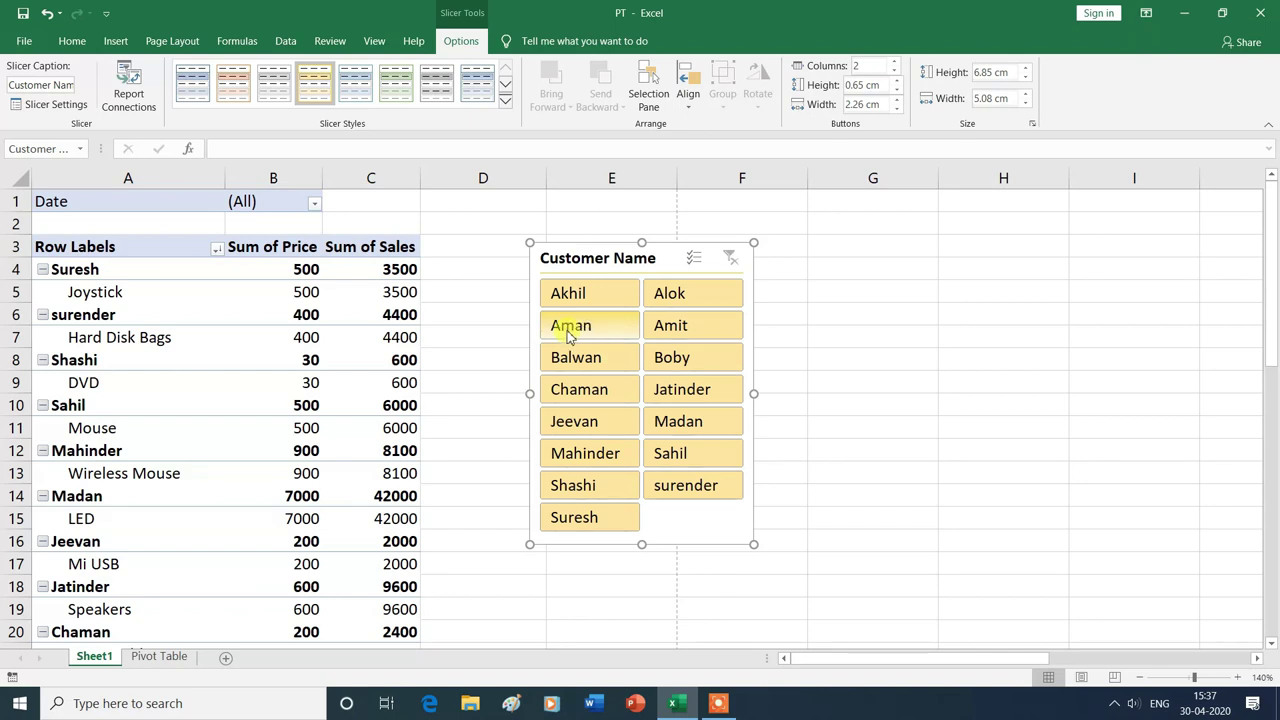
Step: Filter the PivotTable to single customers in turn, then turn on the slicer's Multi-Select
click(577, 328)
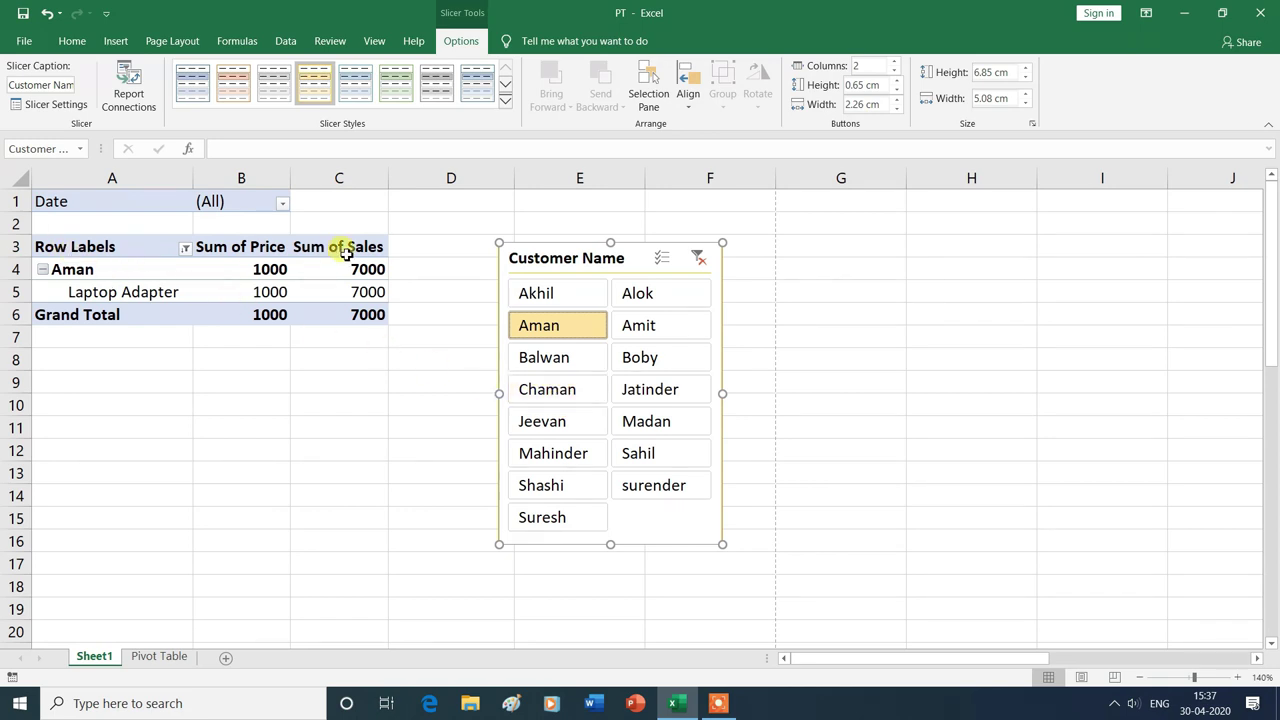
click(563, 400)
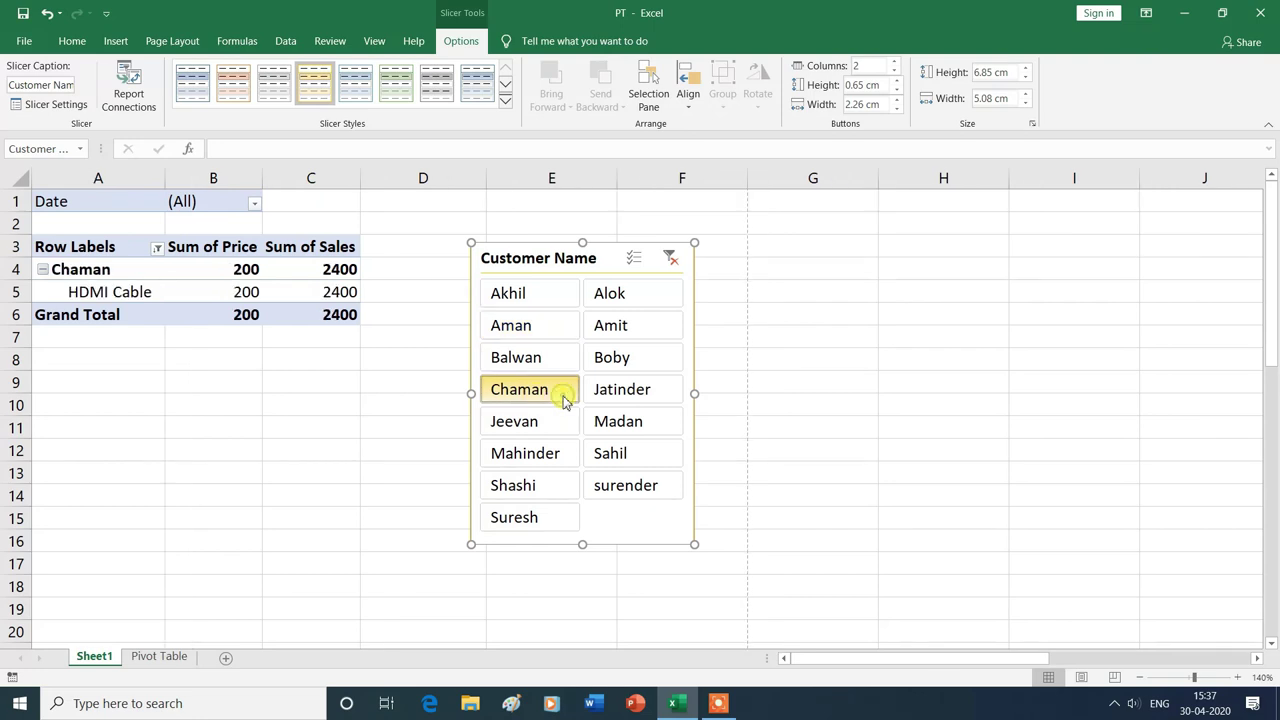
click(556, 435)
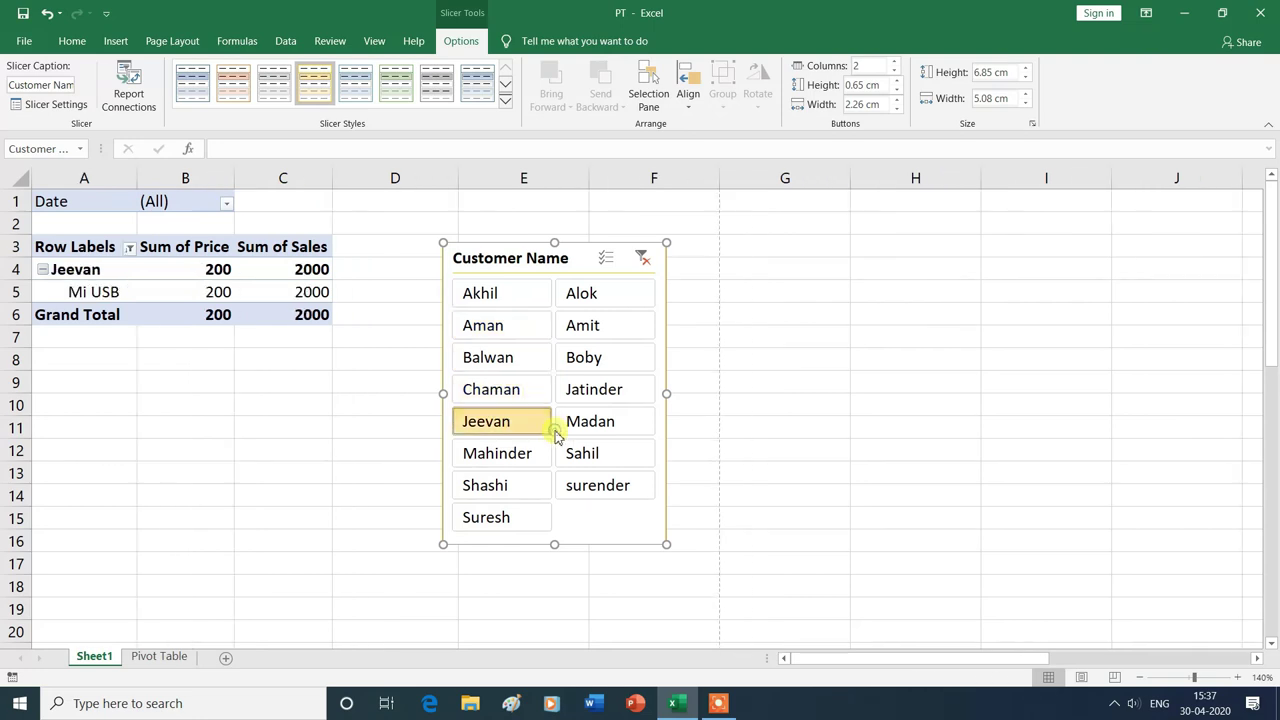
click(517, 496)
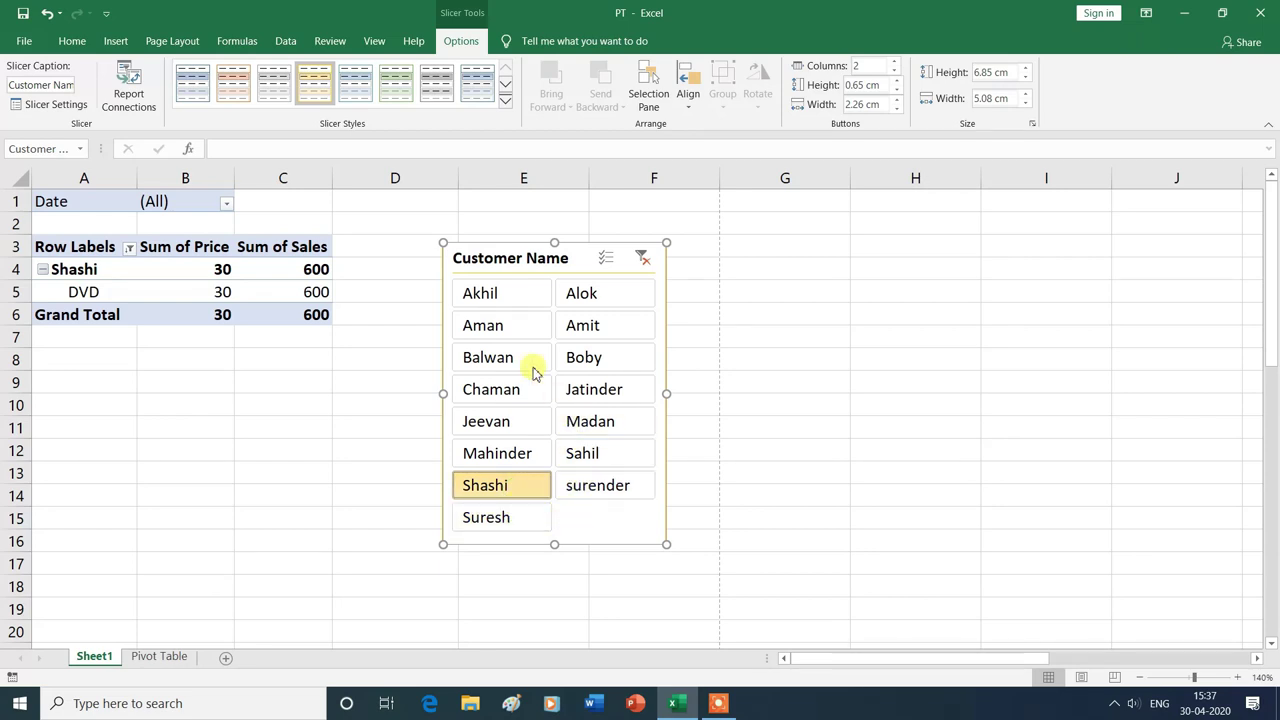
key(alt+s)
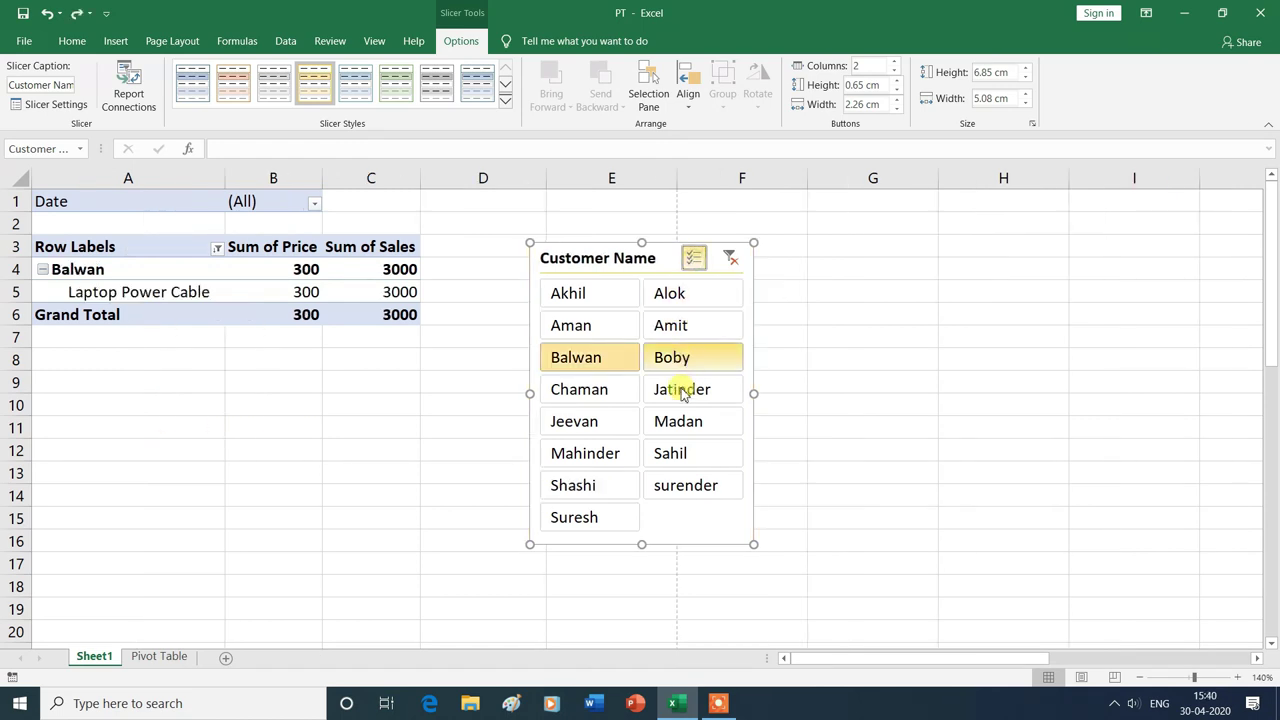
click(695, 265)
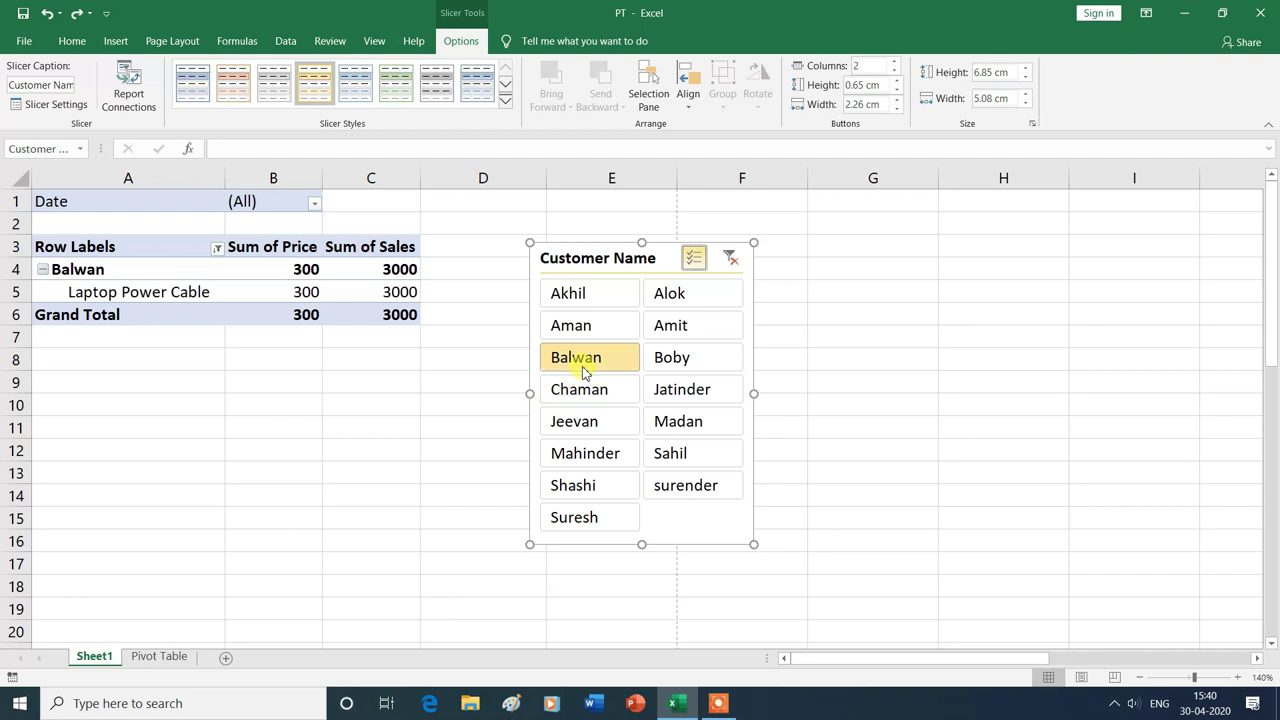
Step: Add three more customers to the slicer selection, then clear the customer filter
click(585, 421)
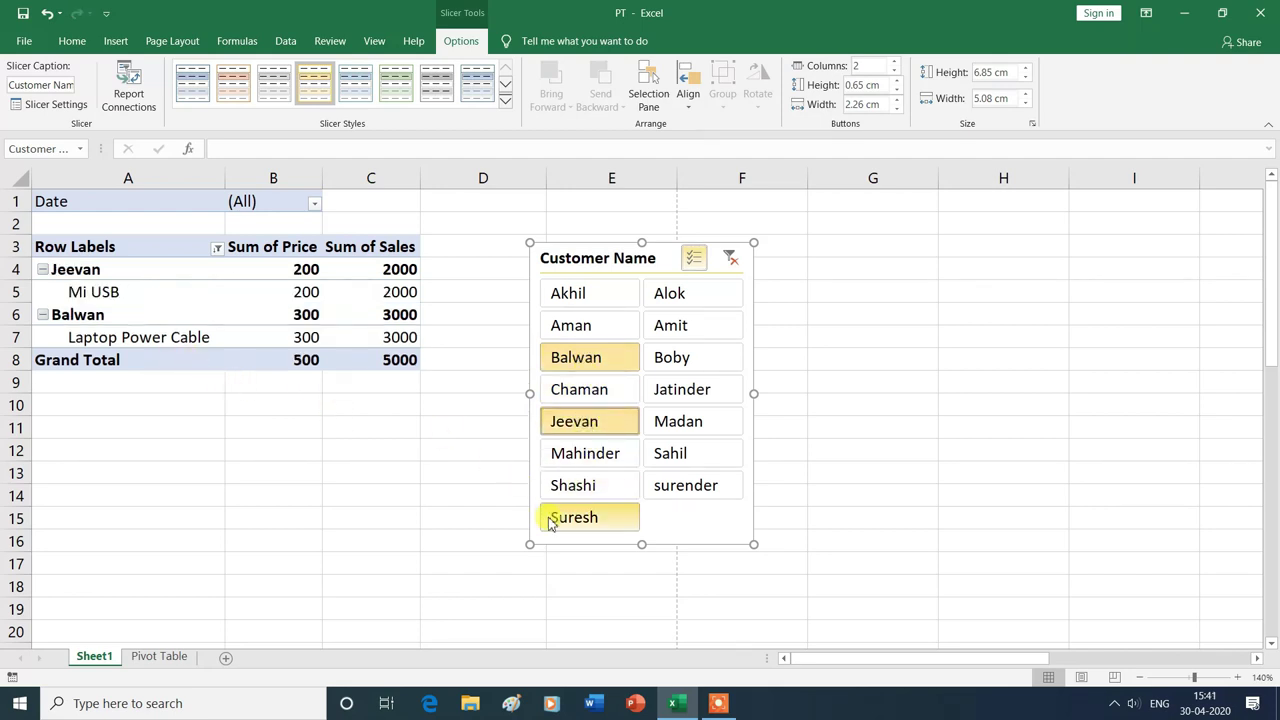
click(588, 486)
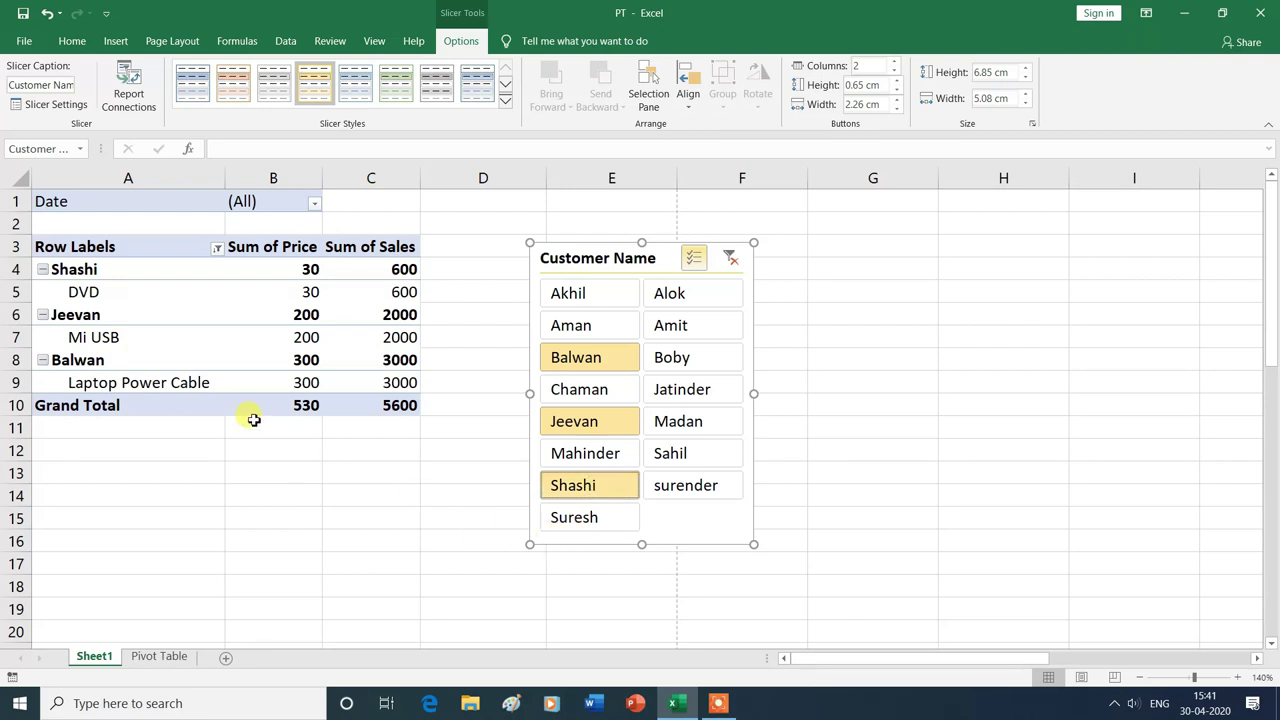
click(575, 519)
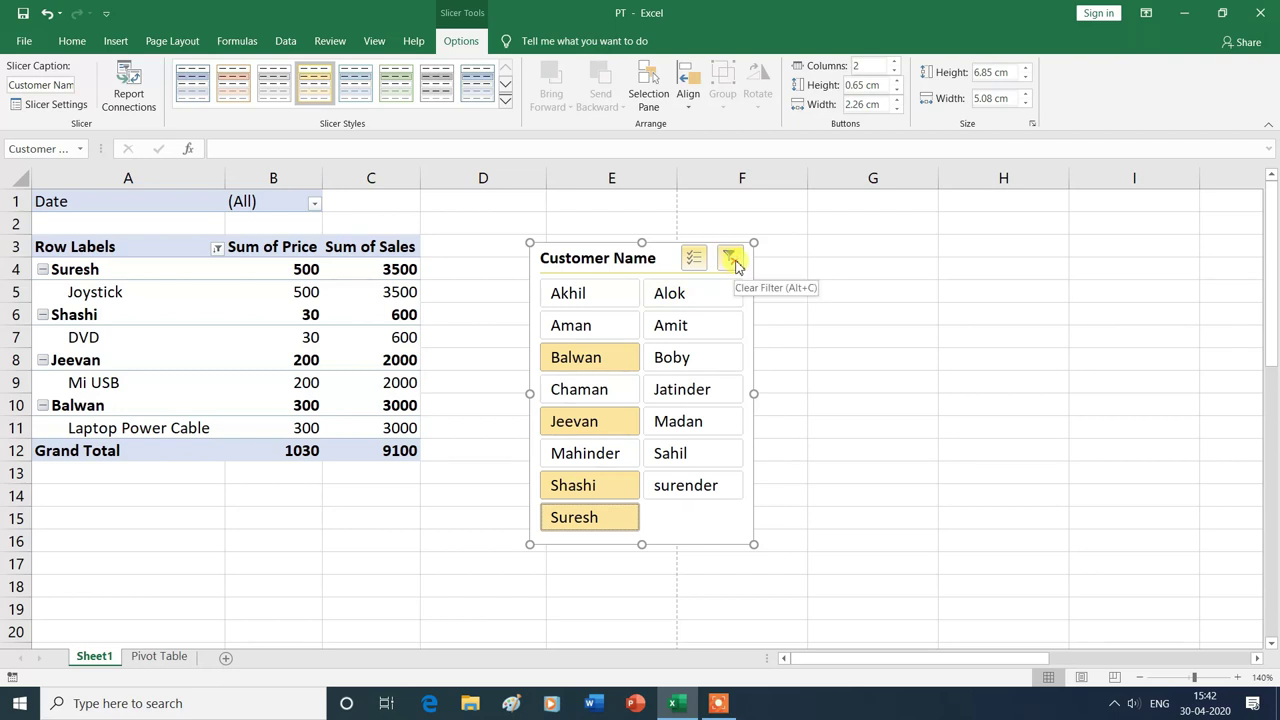
click(735, 262)
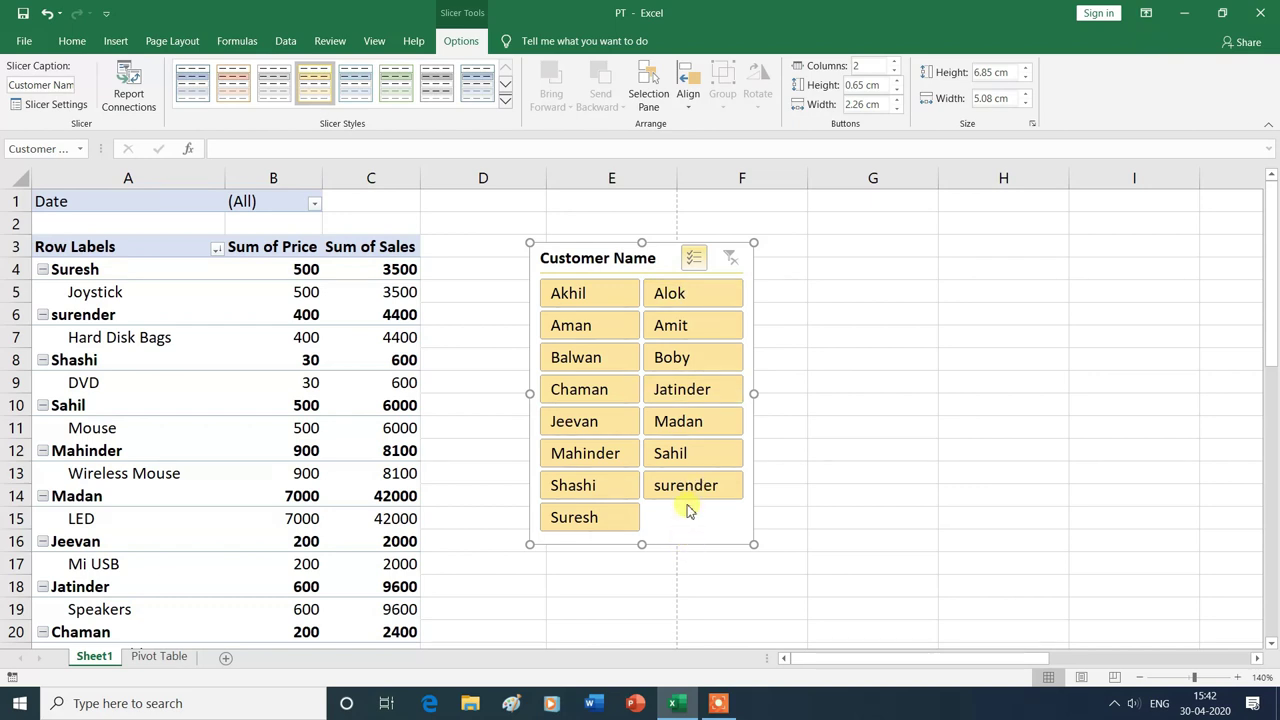
Step: Deselect Madan in the Customer Name slicer, then delete the slicer from the sheet
ctrl+click(688, 425)
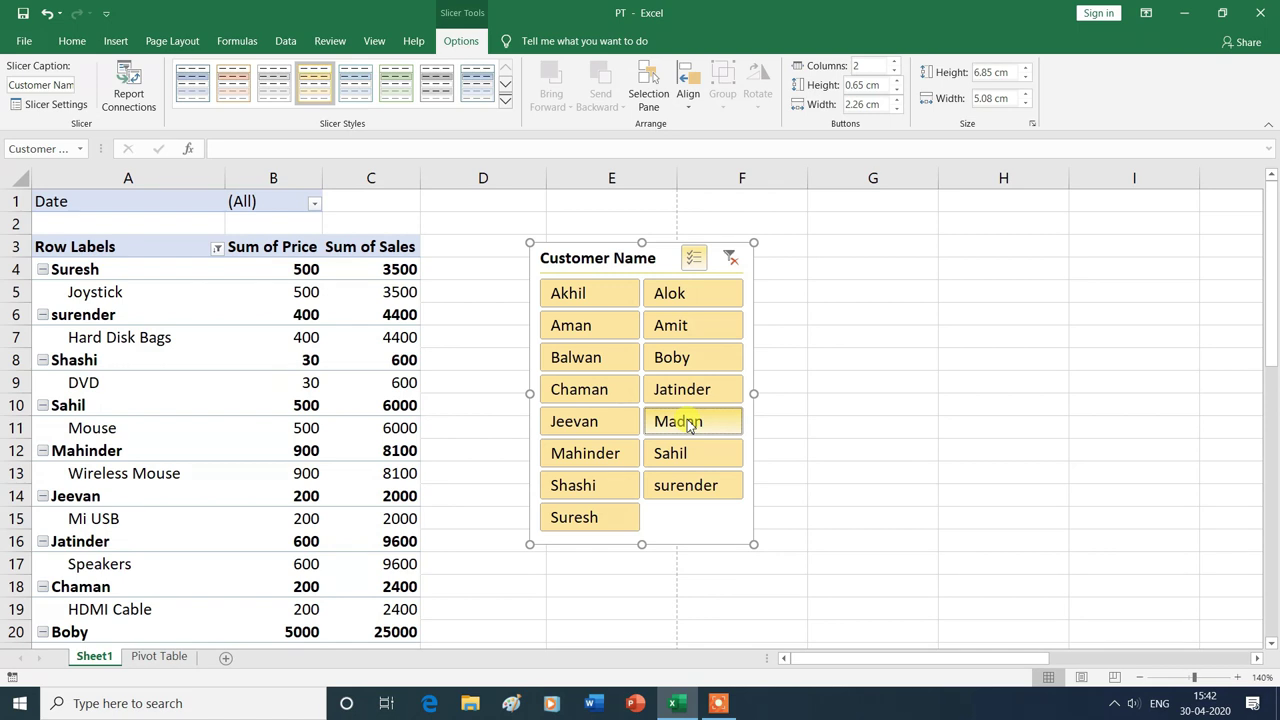
key(Delete)
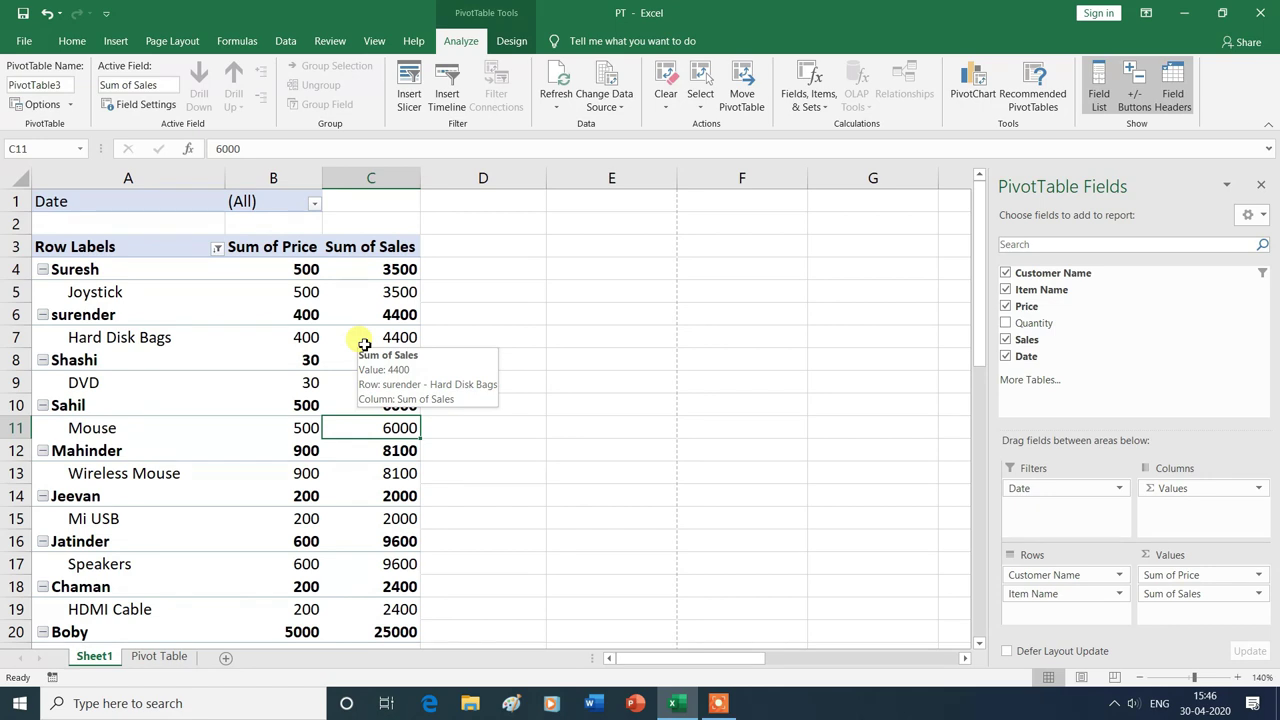
scroll(364, 343, down, 2)
scroll(364, 343, down, 1)
scroll(364, 343, down, 1)
scroll(364, 343, down, 1)
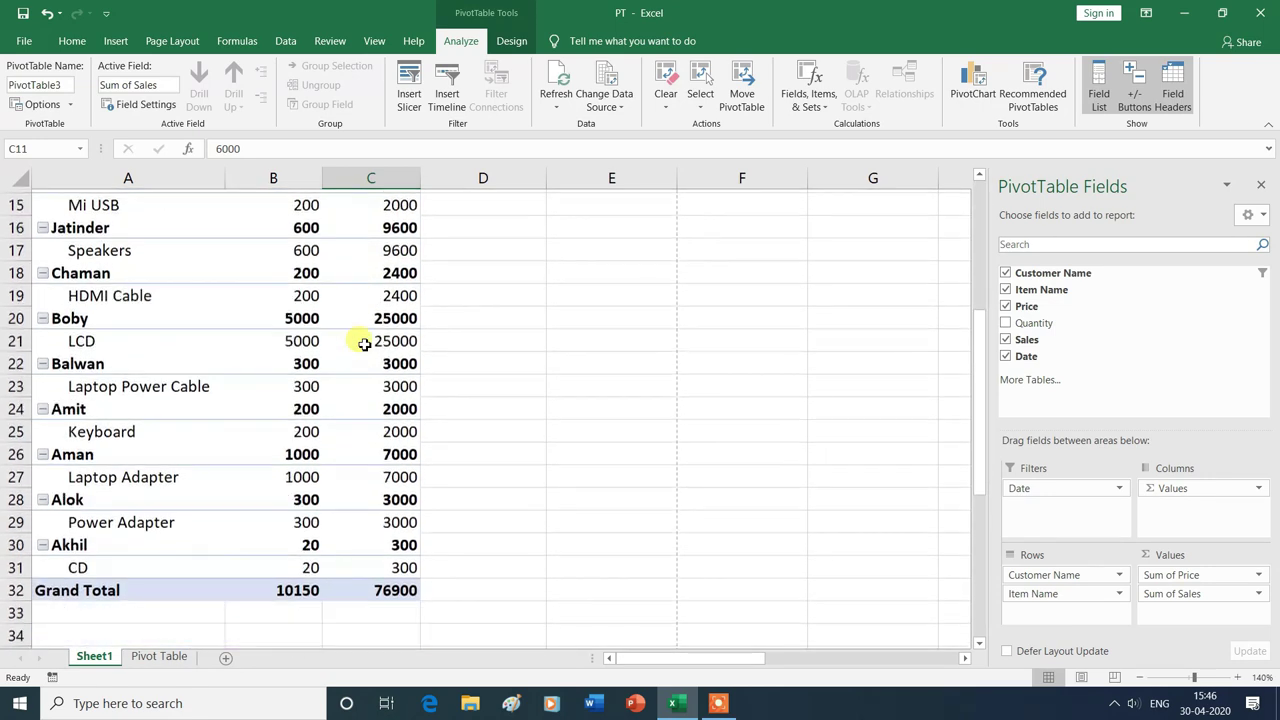
scroll(364, 343, down, 2)
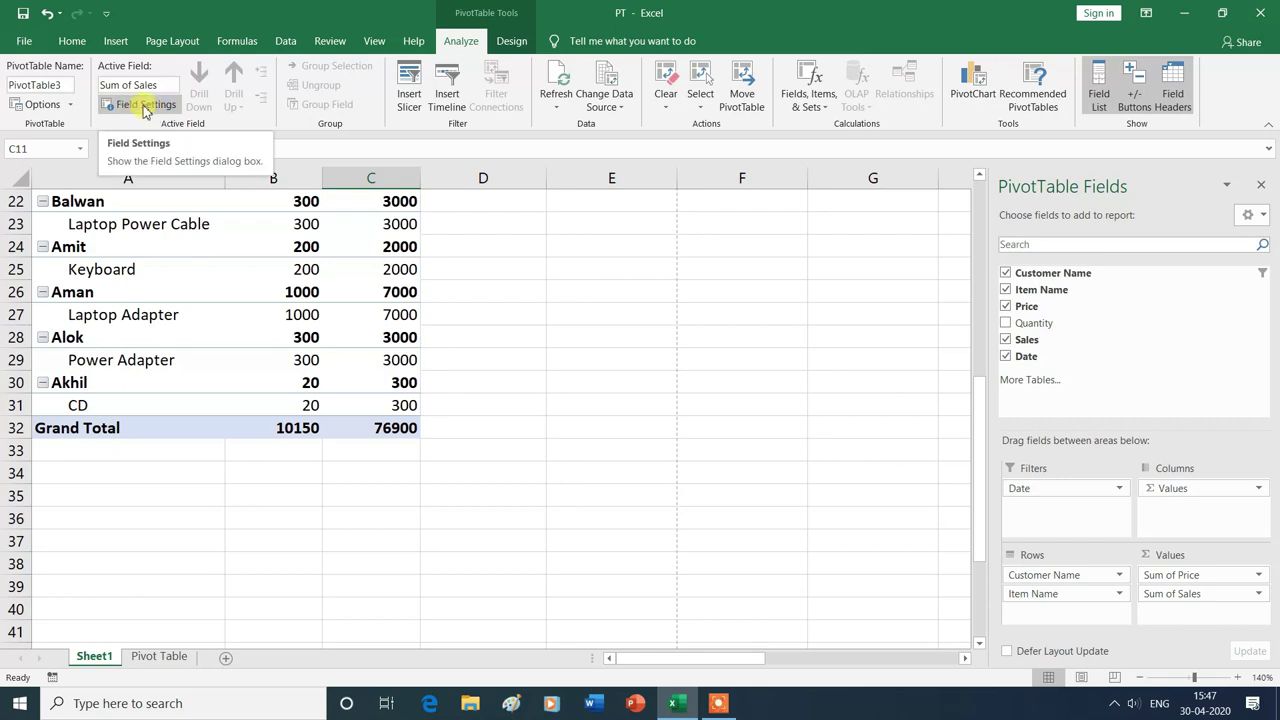
click(143, 106)
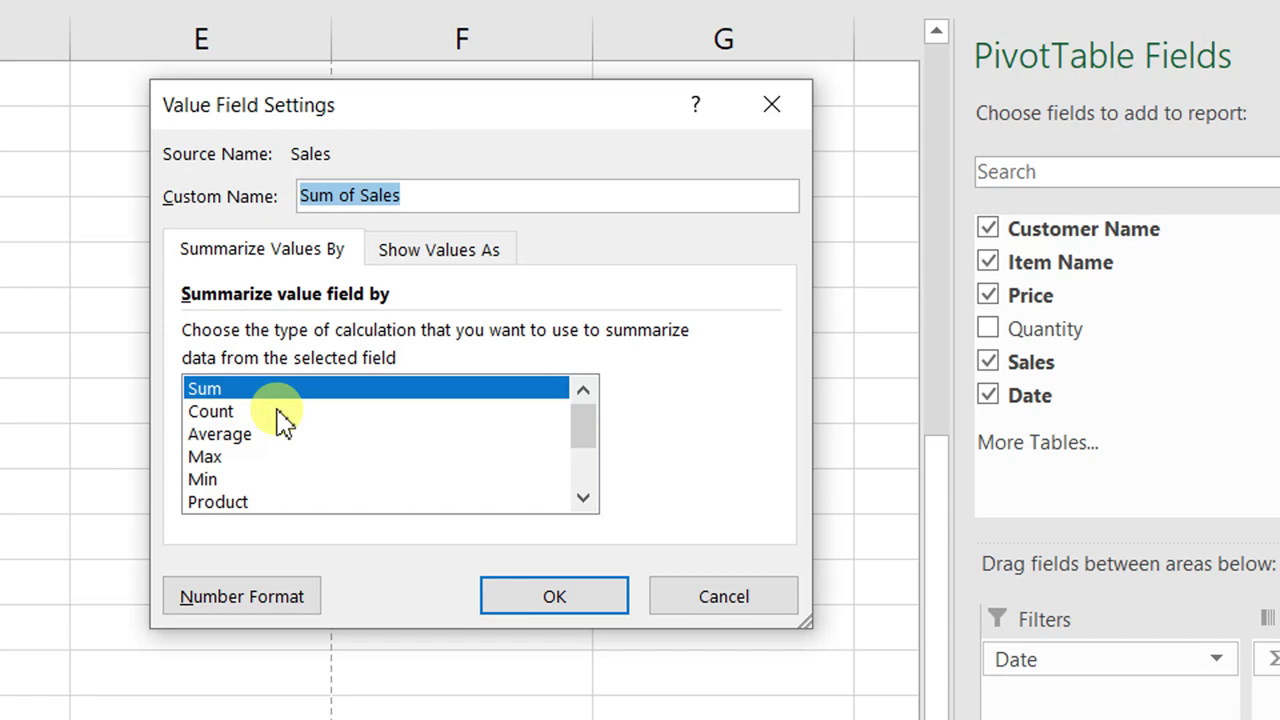
Step: Change the Sales field to Count, showing Count of Sales with a grand total of 14
click(541, 593)
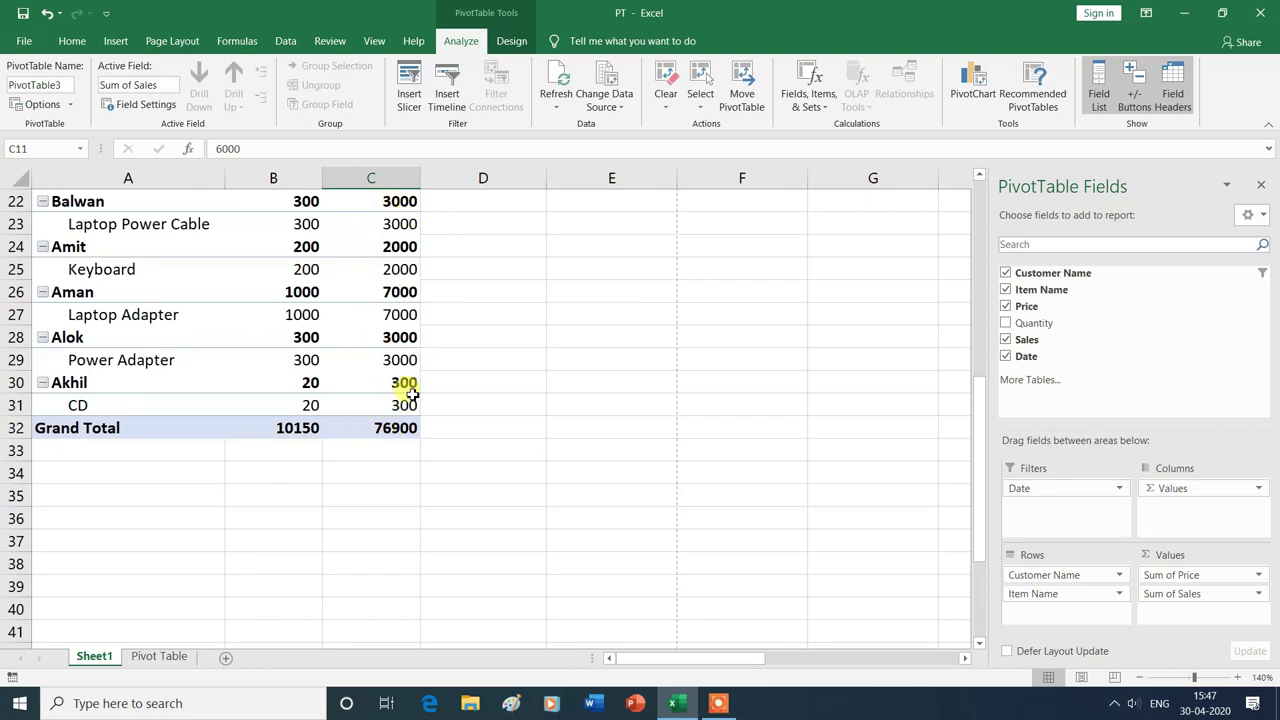
click(157, 106)
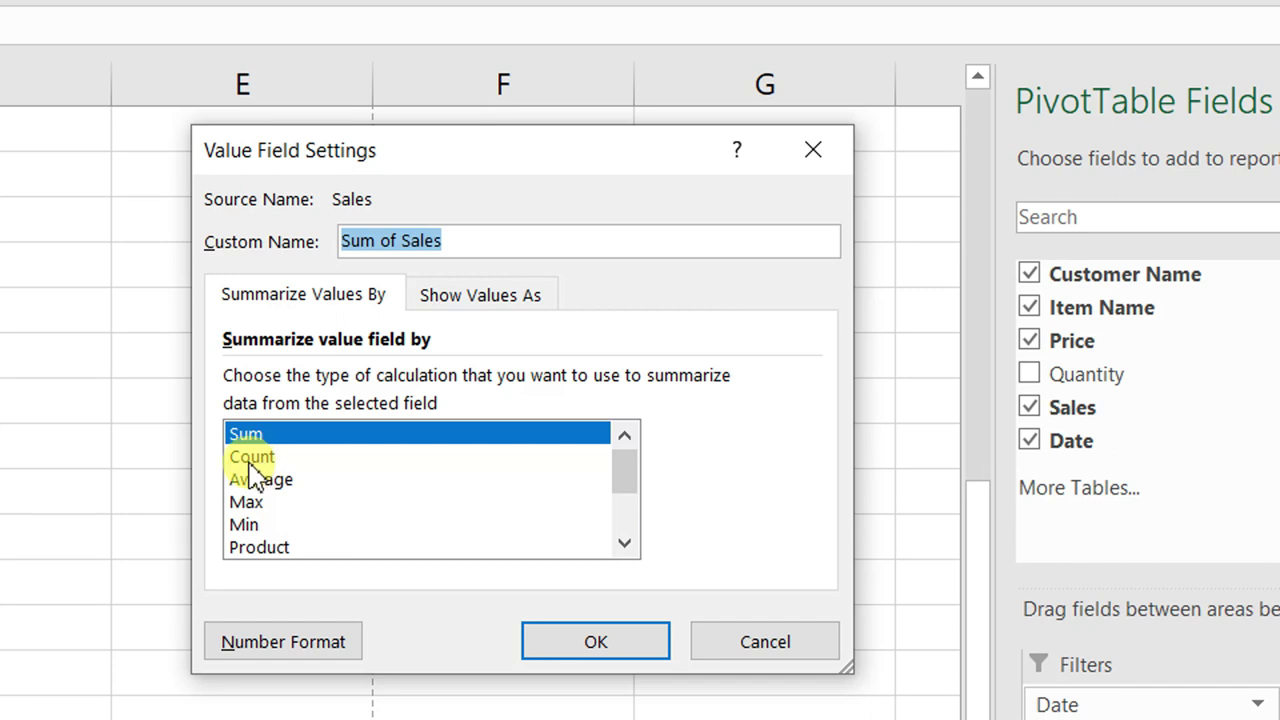
click(251, 460)
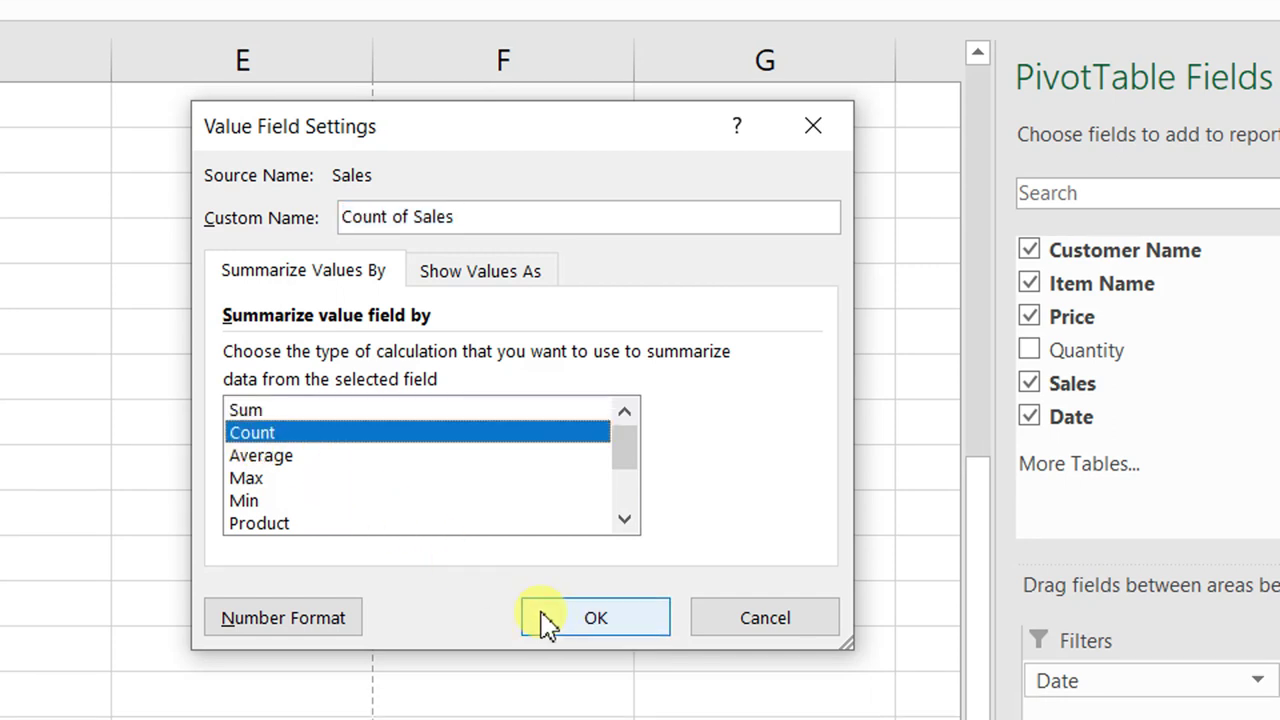
click(595, 641)
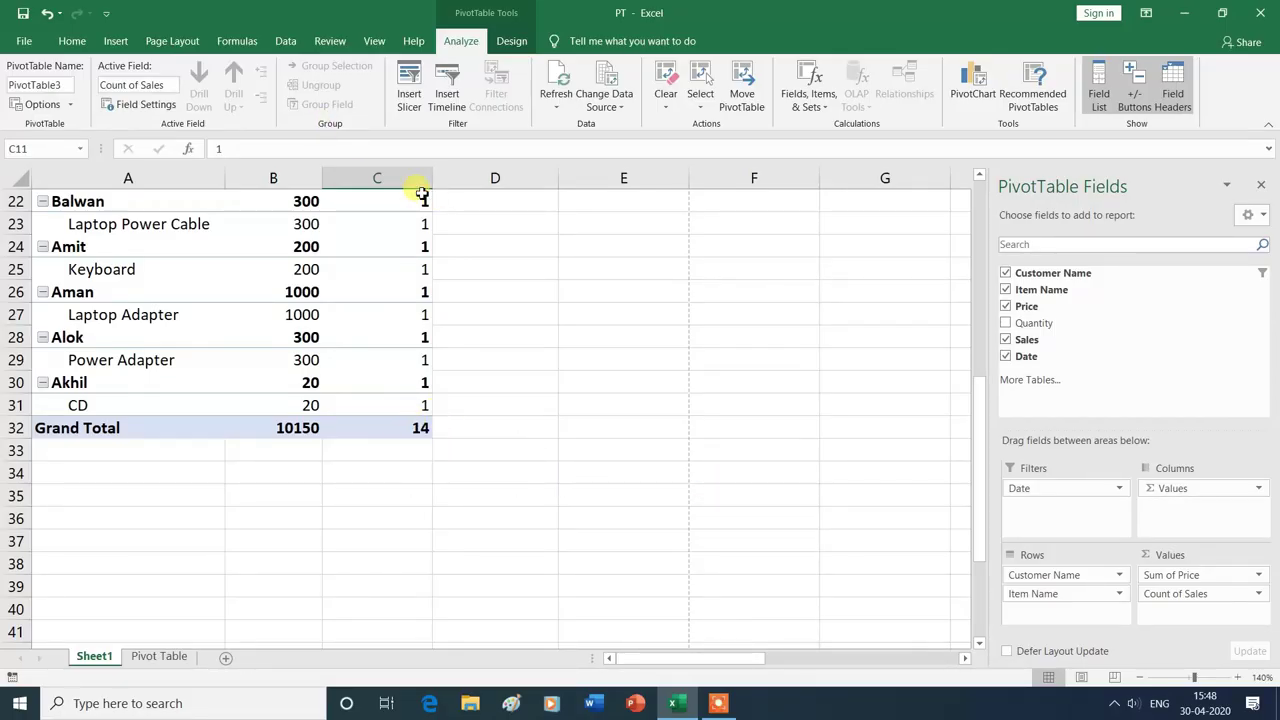
click(146, 104)
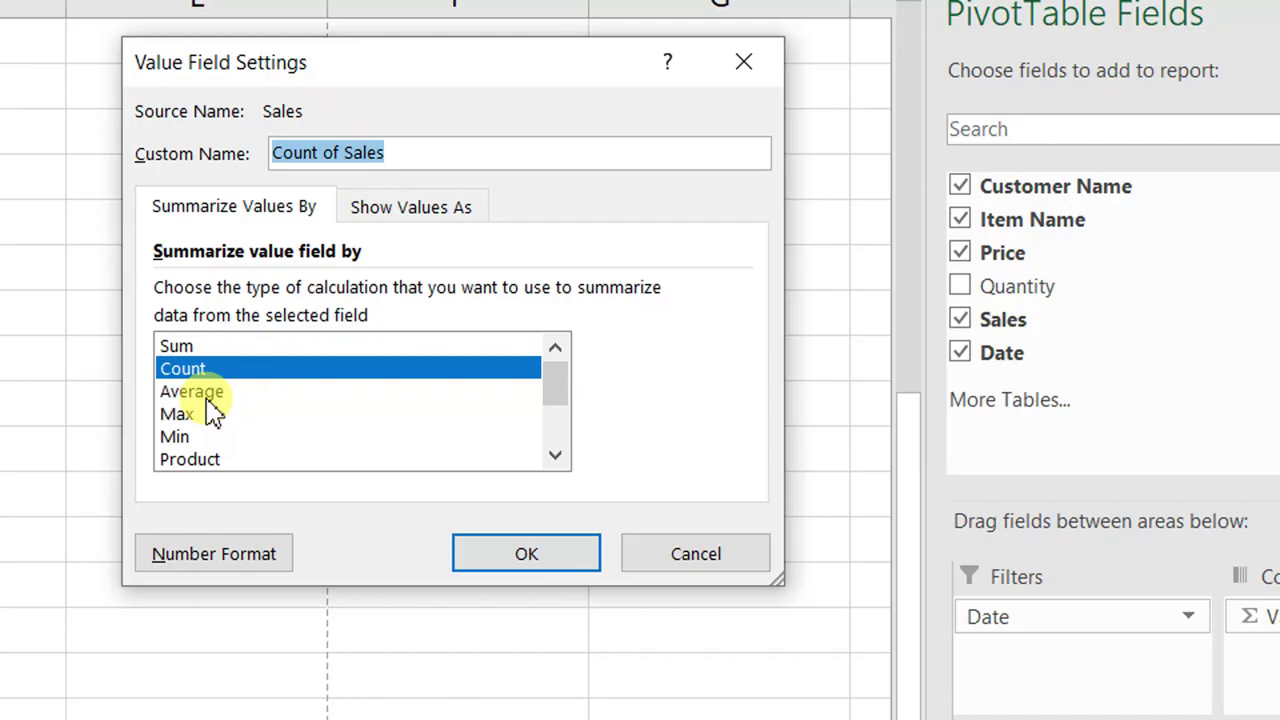
Step: Try Average, then summarize Sales by Max for a grand total of 25000
click(200, 392)
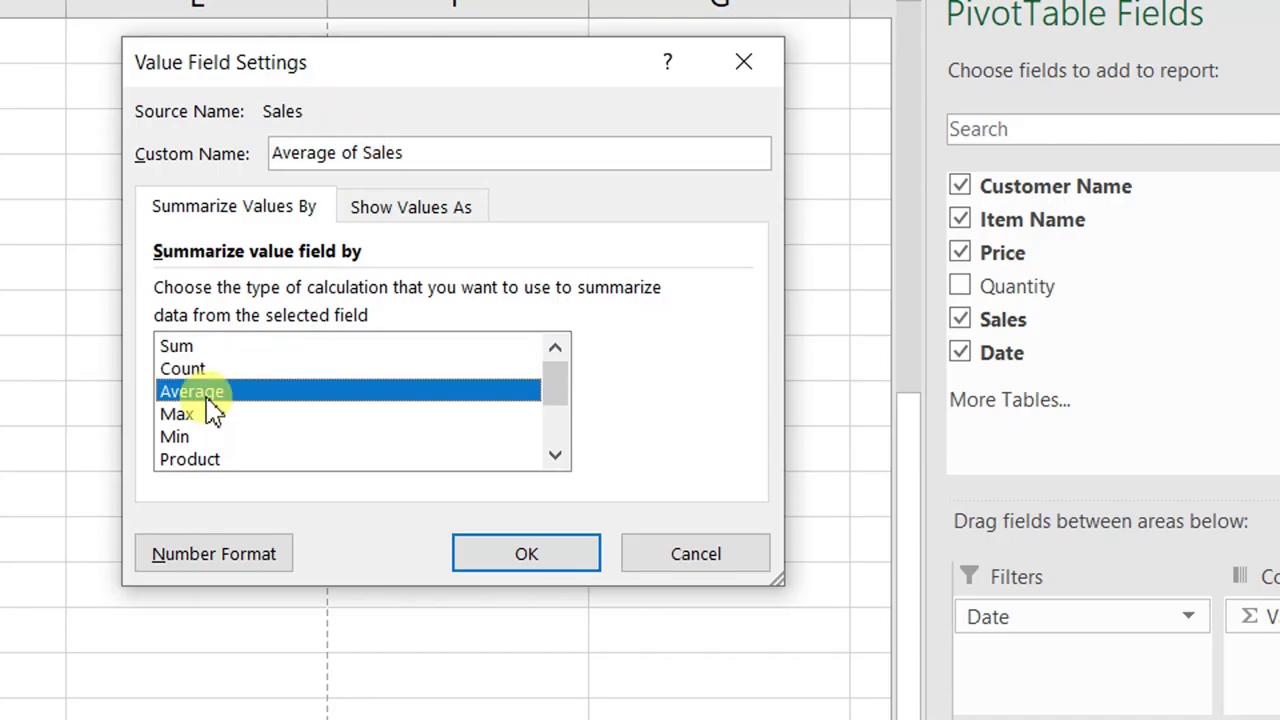
click(525, 562)
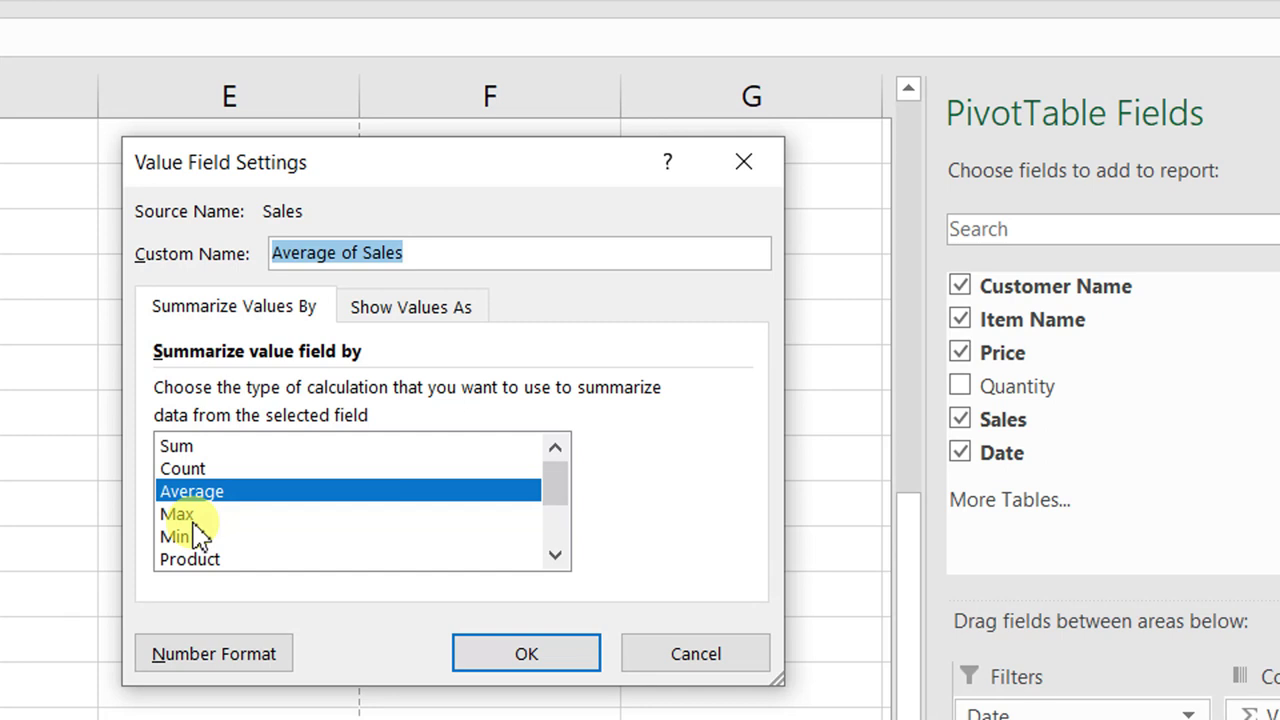
click(178, 514)
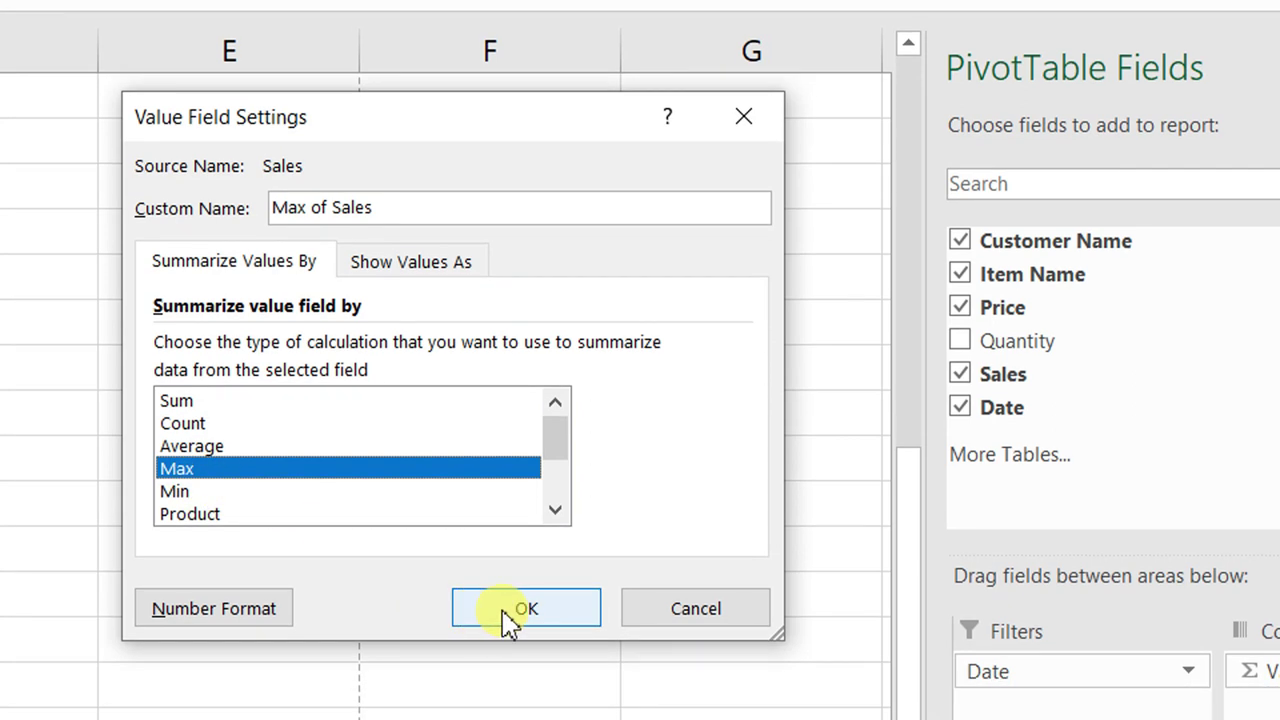
click(508, 612)
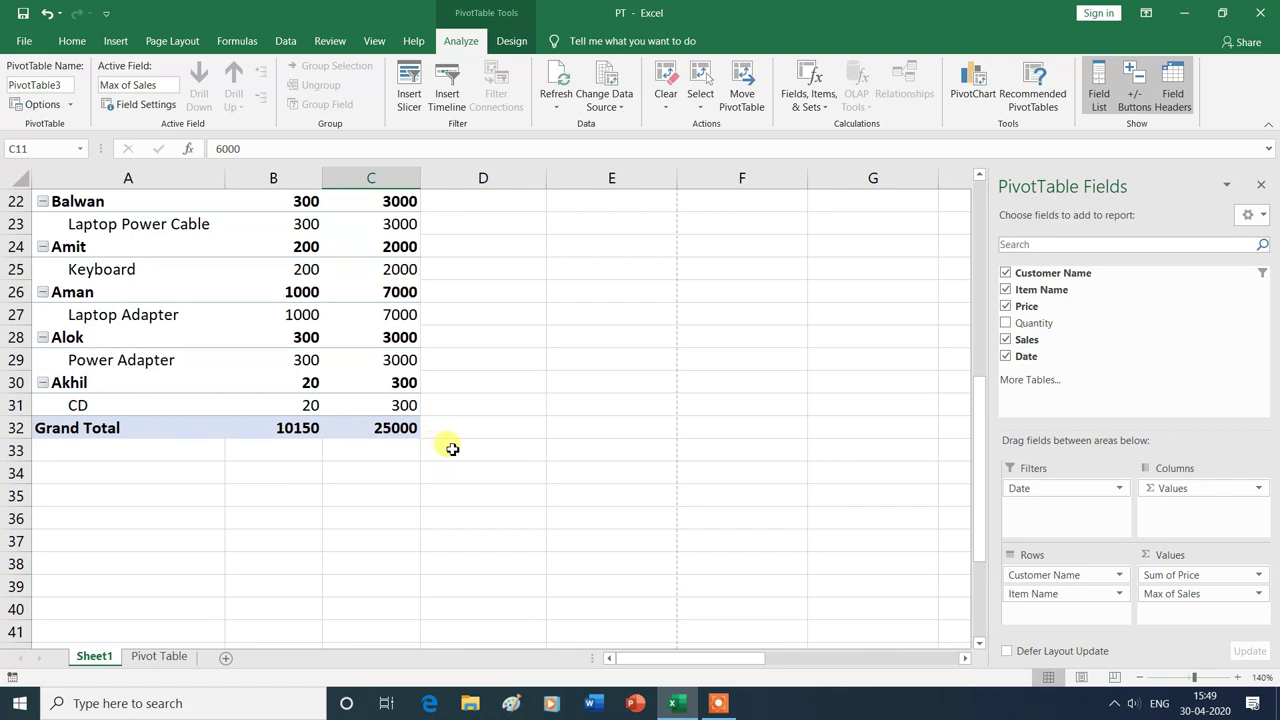
Step: Switch the Sales summary to Min, making the column Min of Sales with total 300
click(140, 105)
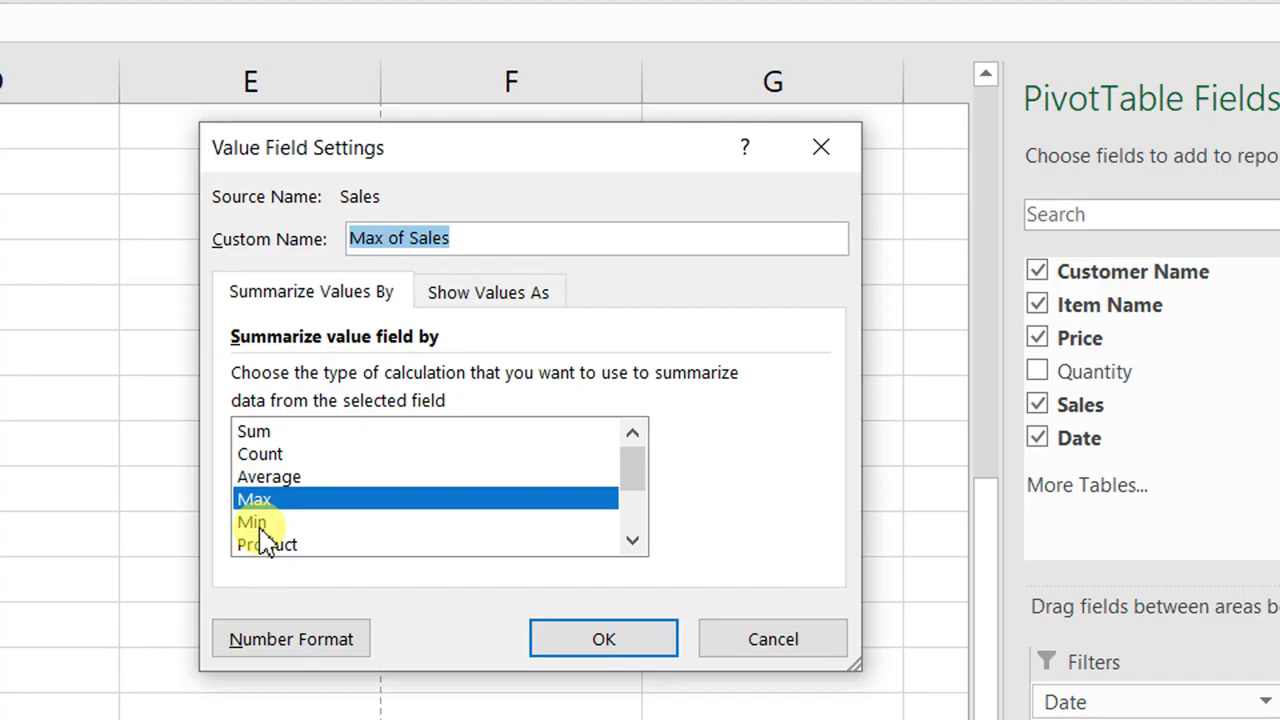
click(255, 522)
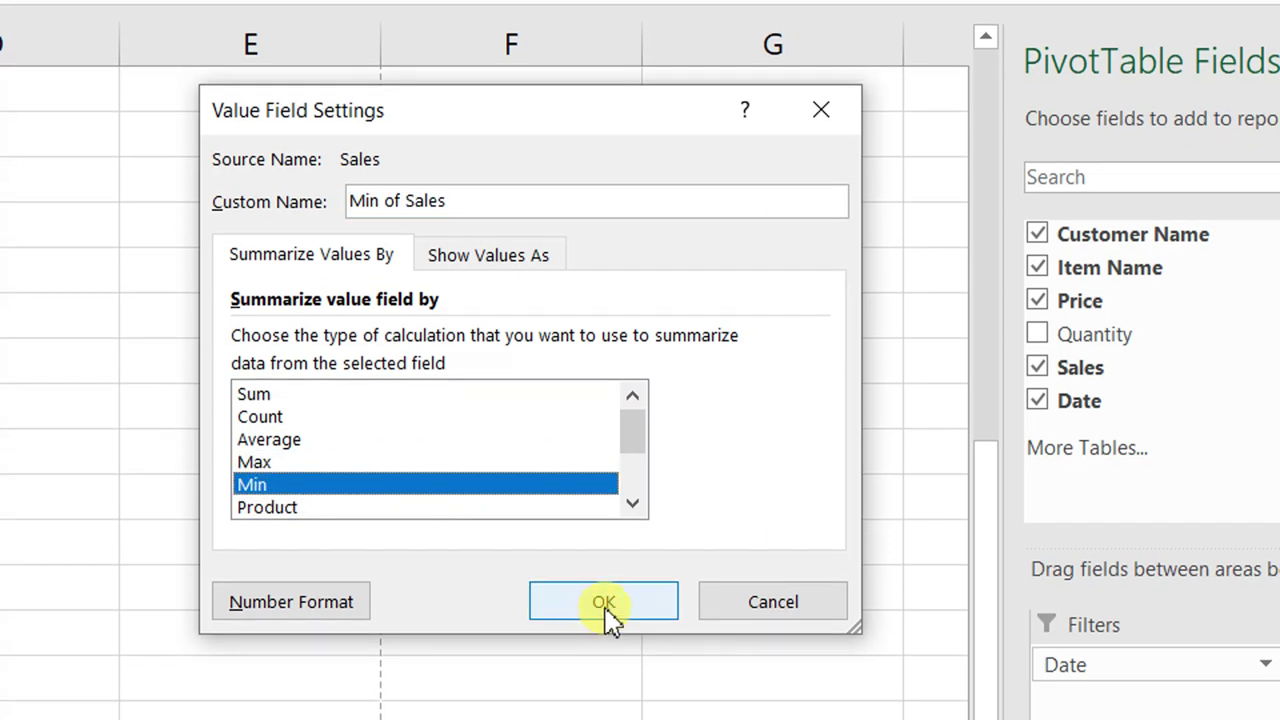
click(605, 638)
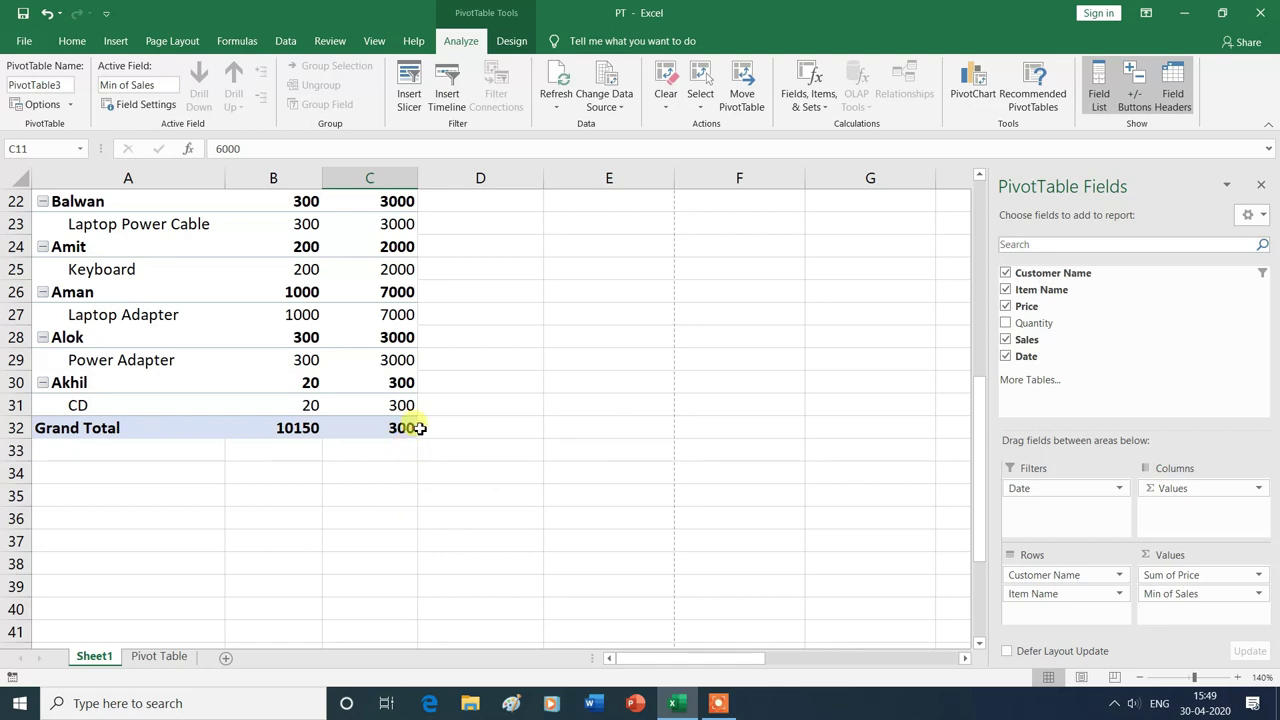